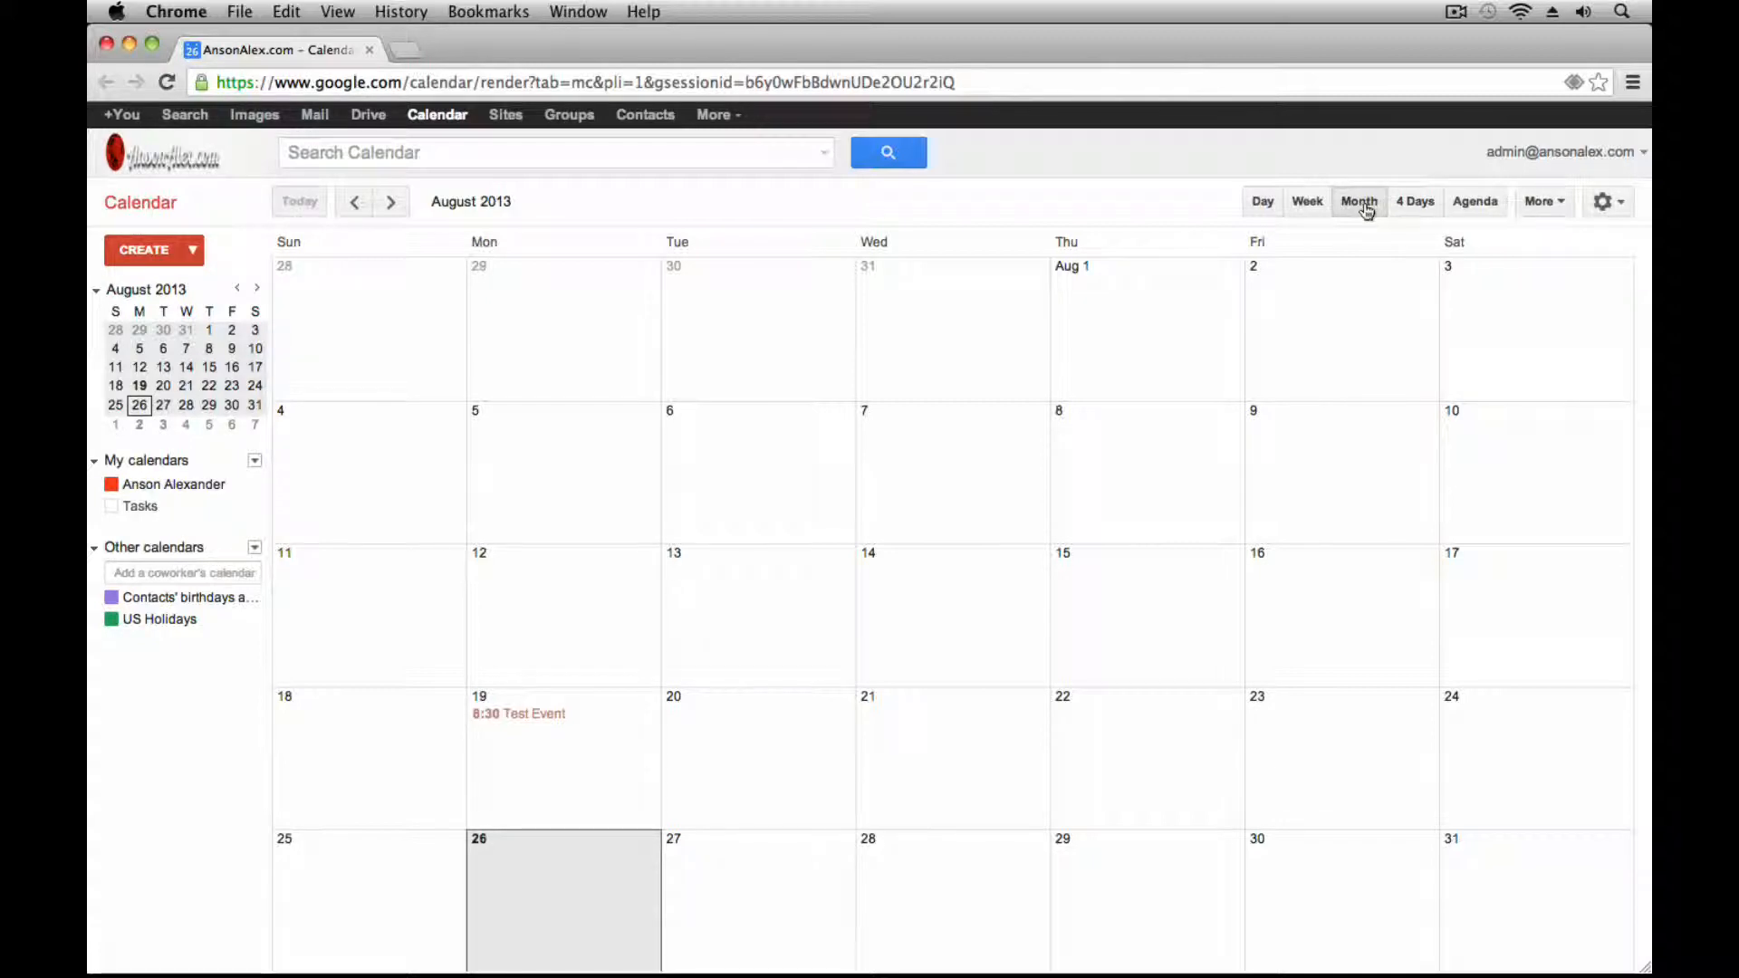
Show the week of Aug 25–31, 2013 and start an 11am event on Wednesday, August 28
click(1315, 215)
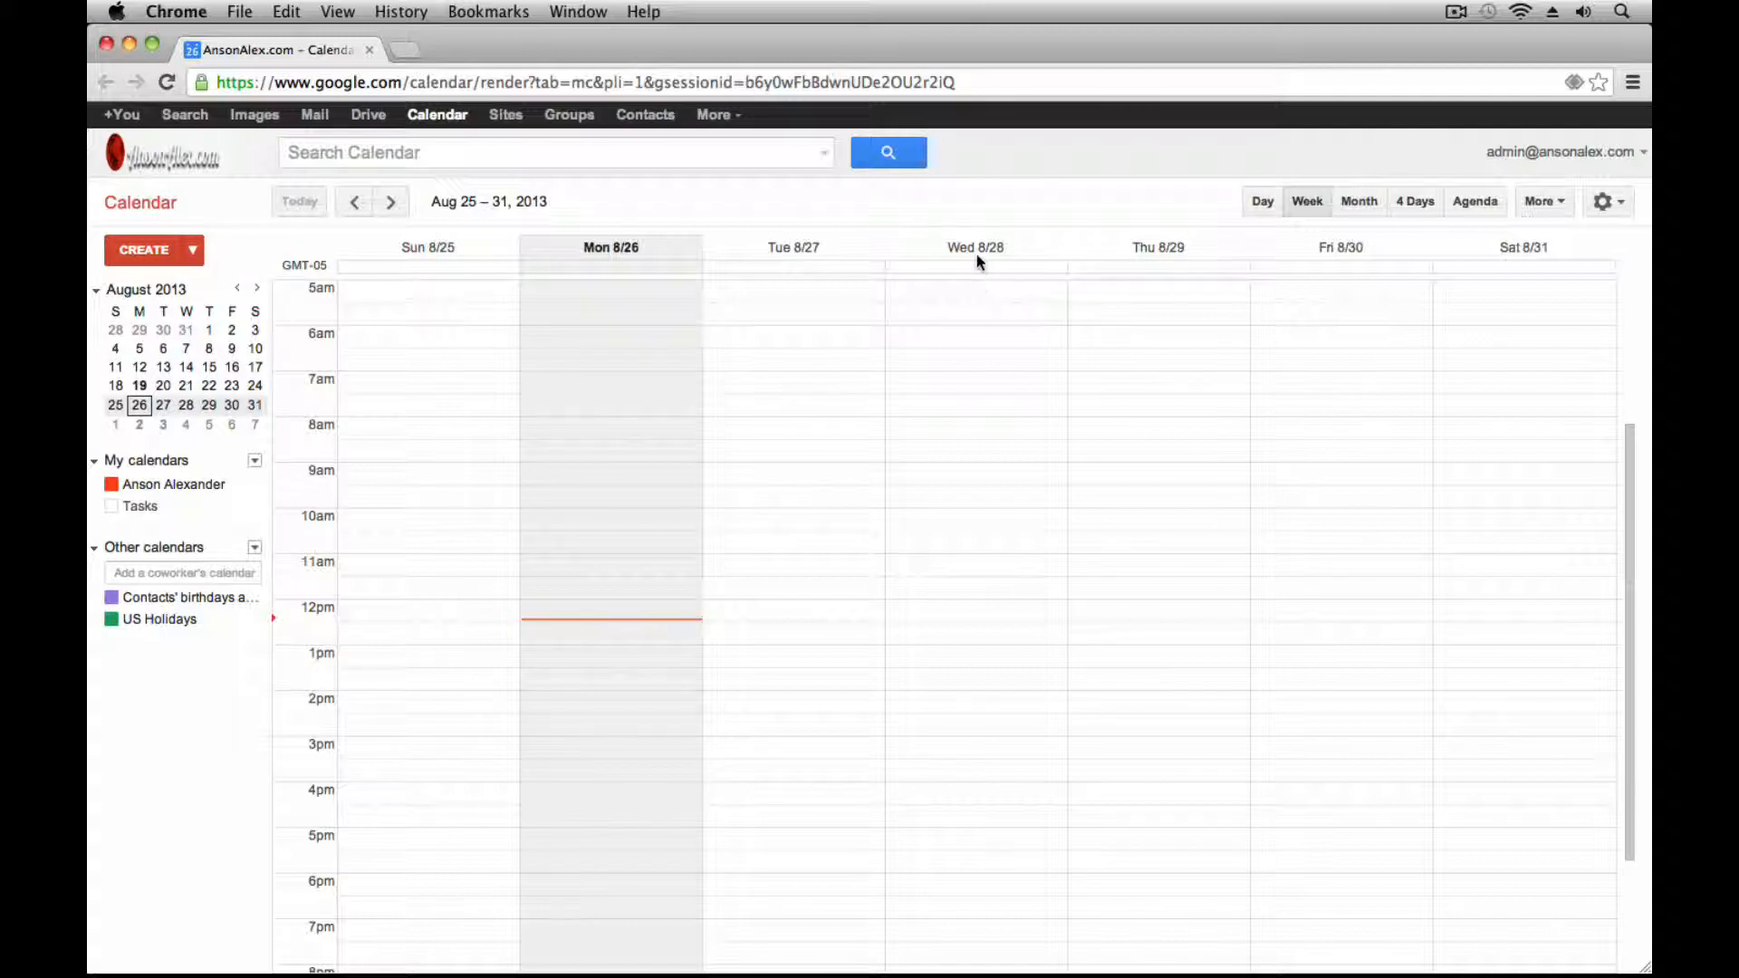
click(954, 569)
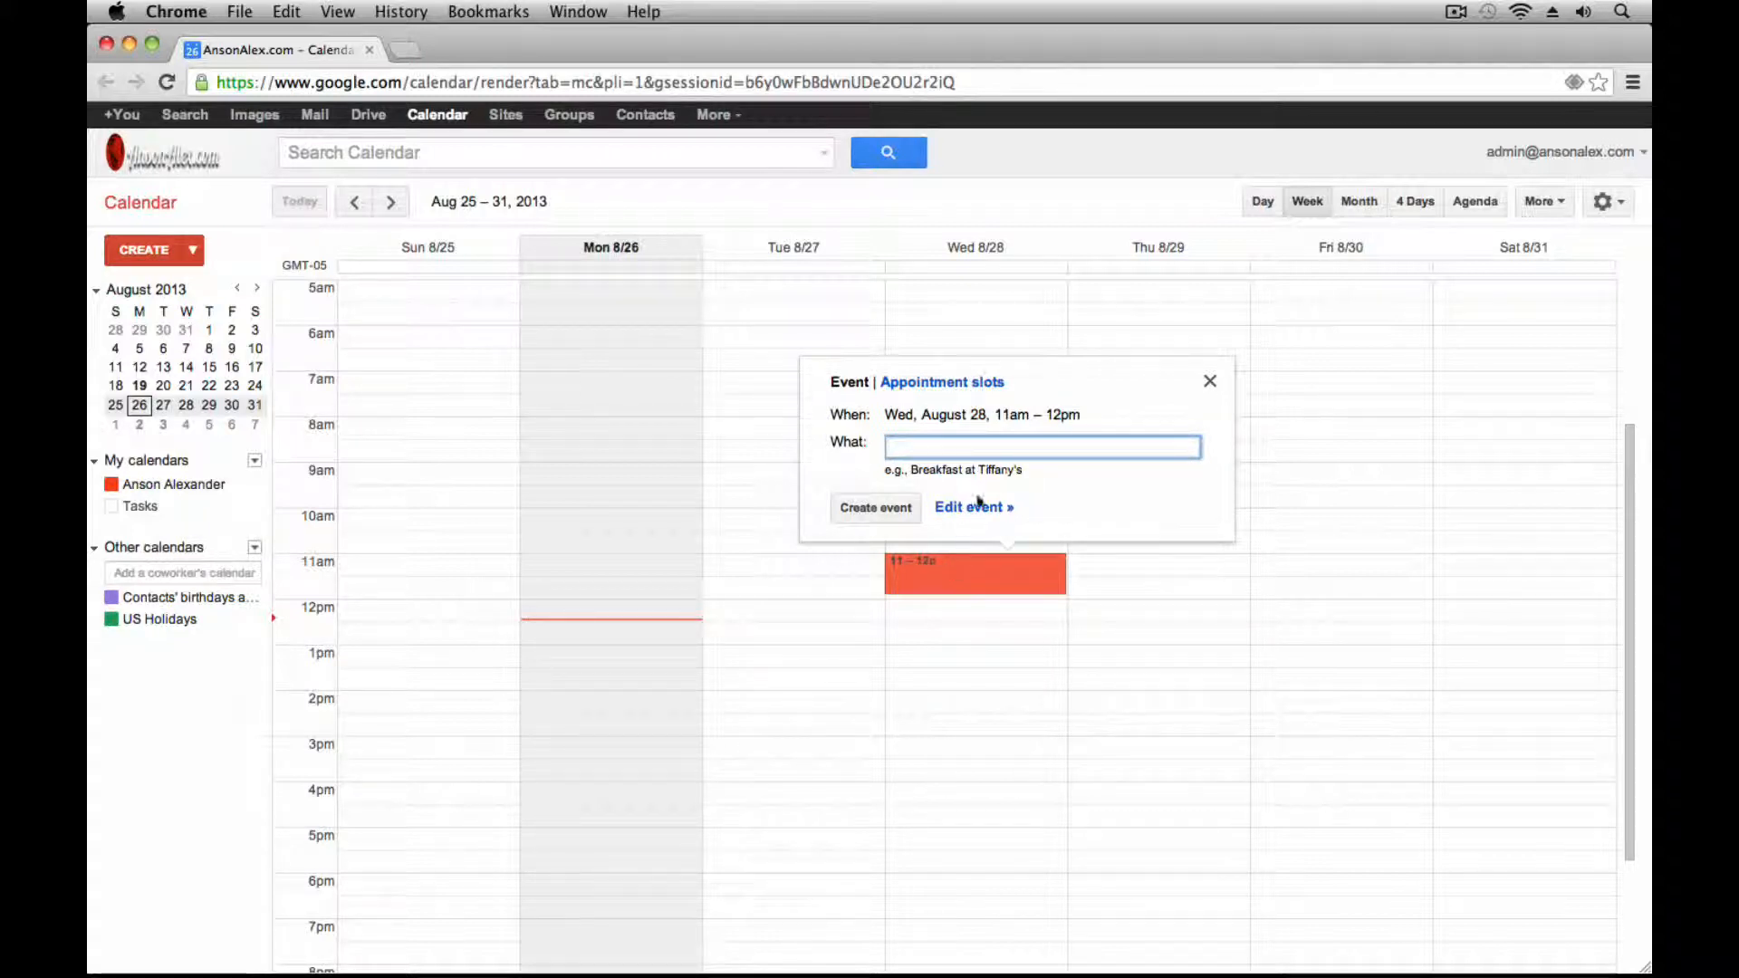
Title the Wednesday 11am event 'Lunch Meeting' and open its full details page
click(1059, 446)
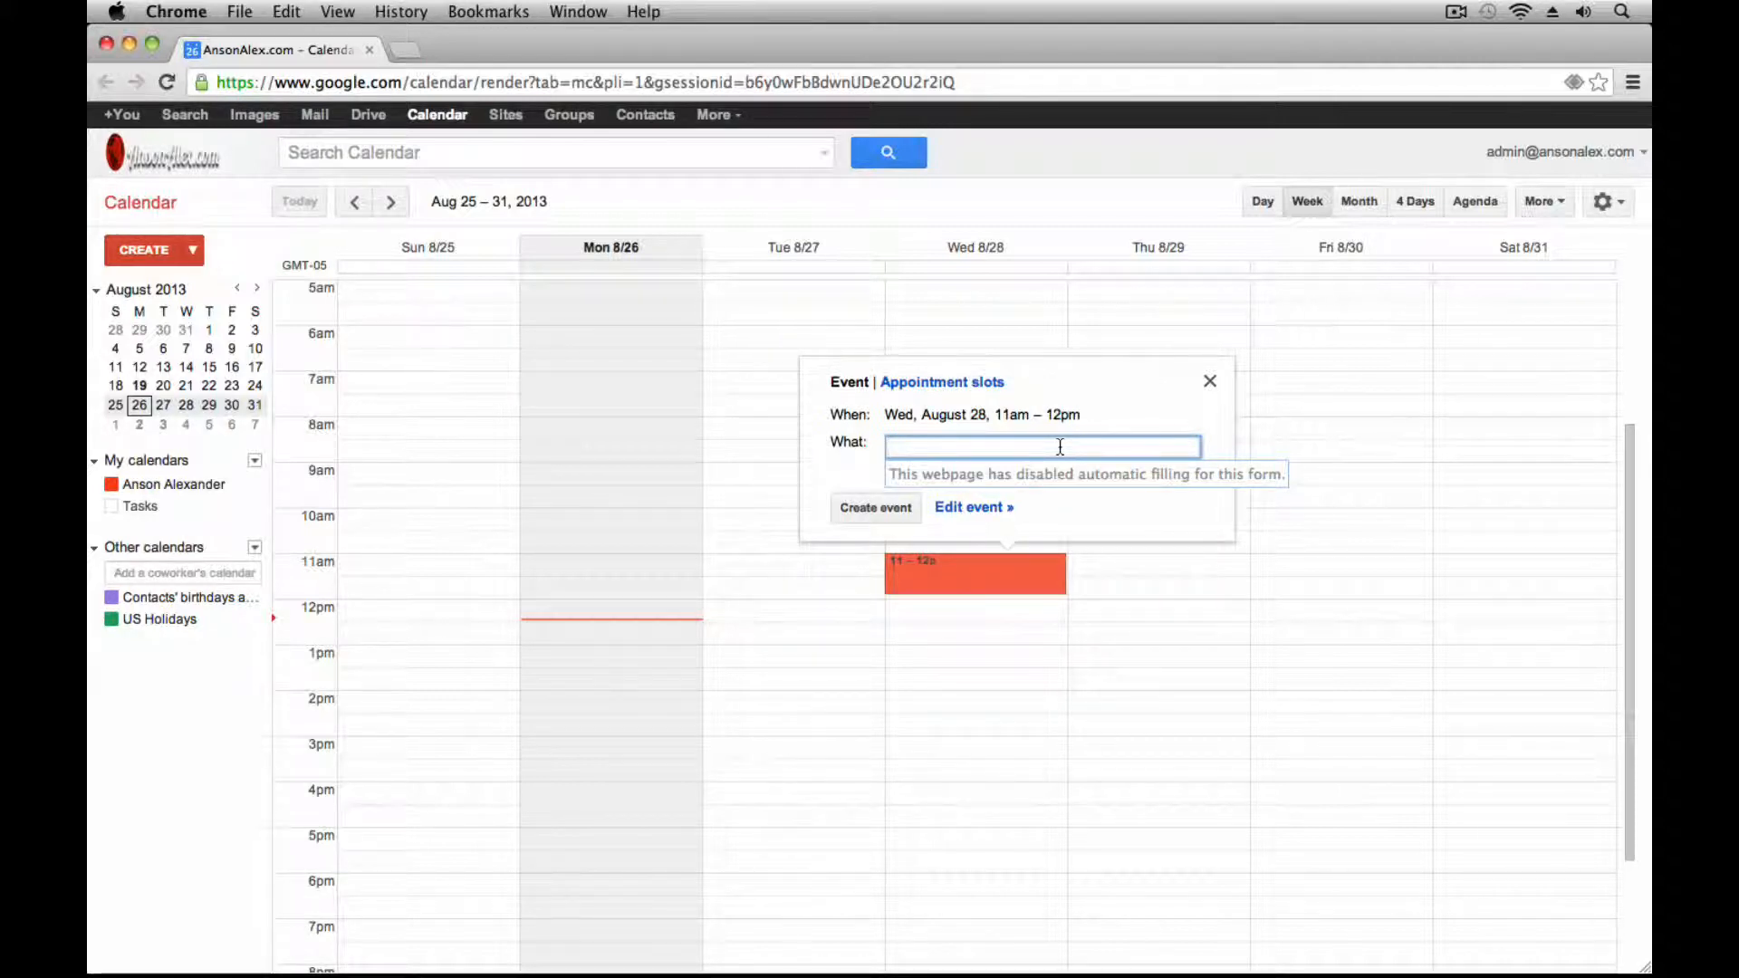
text(Lunch Mel)
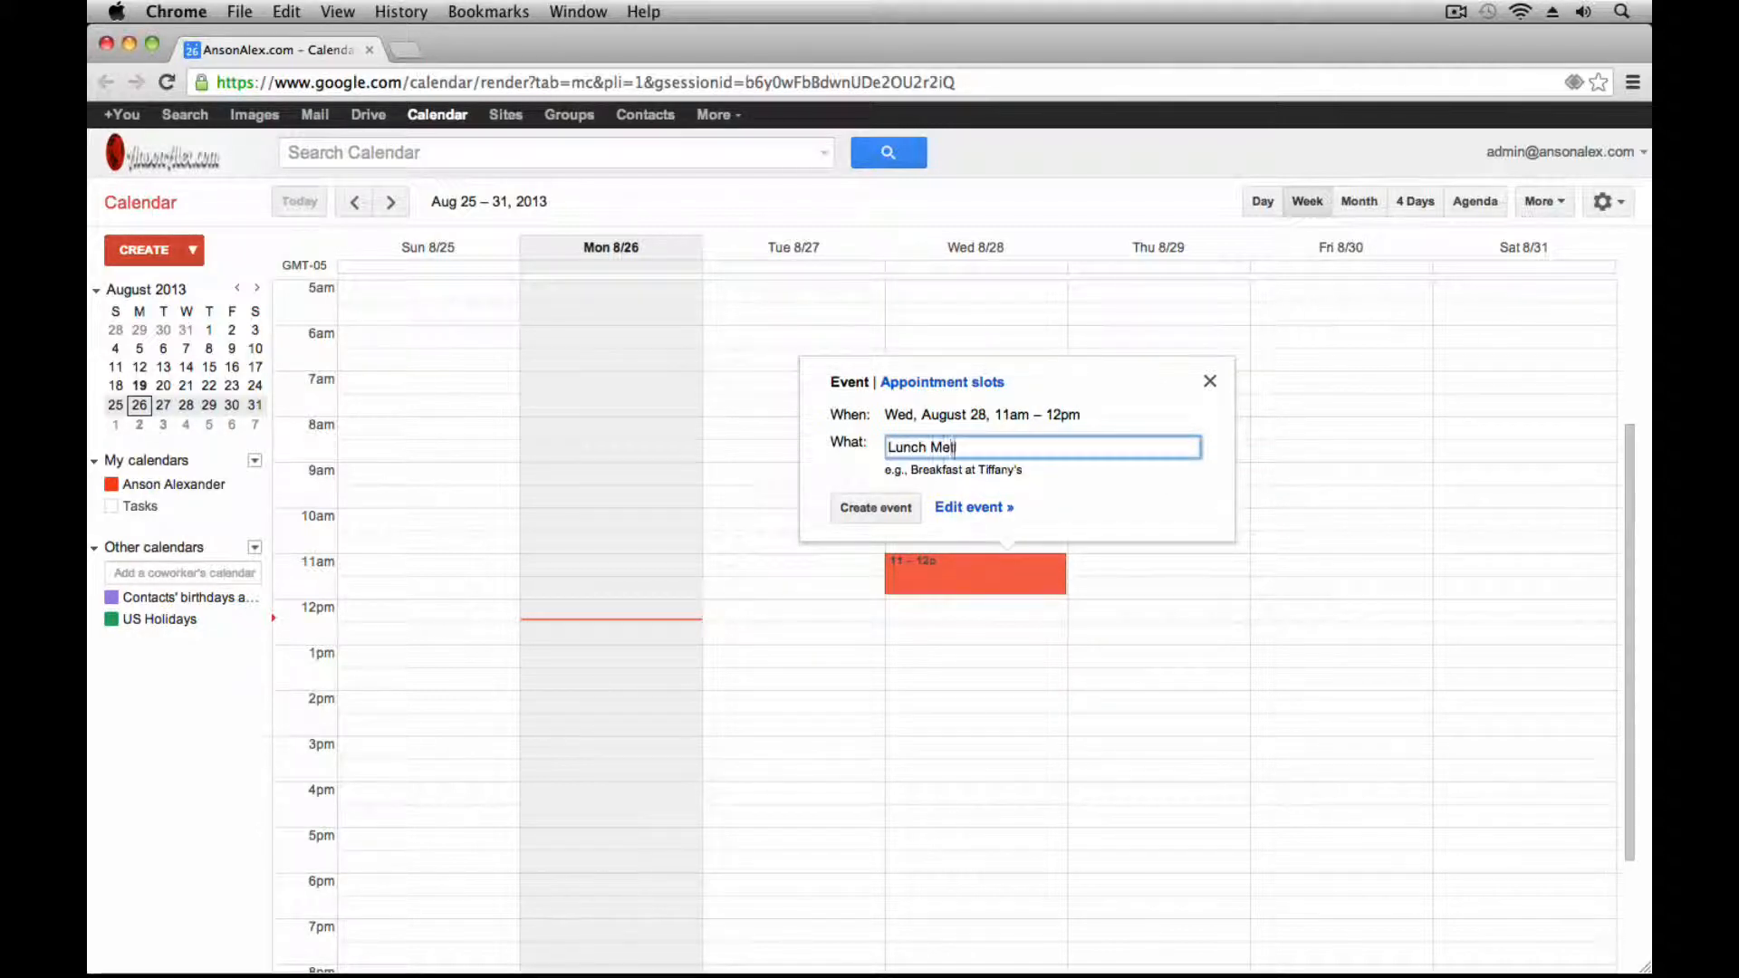
key(BackSpace)
text(eeting)
click(983, 512)
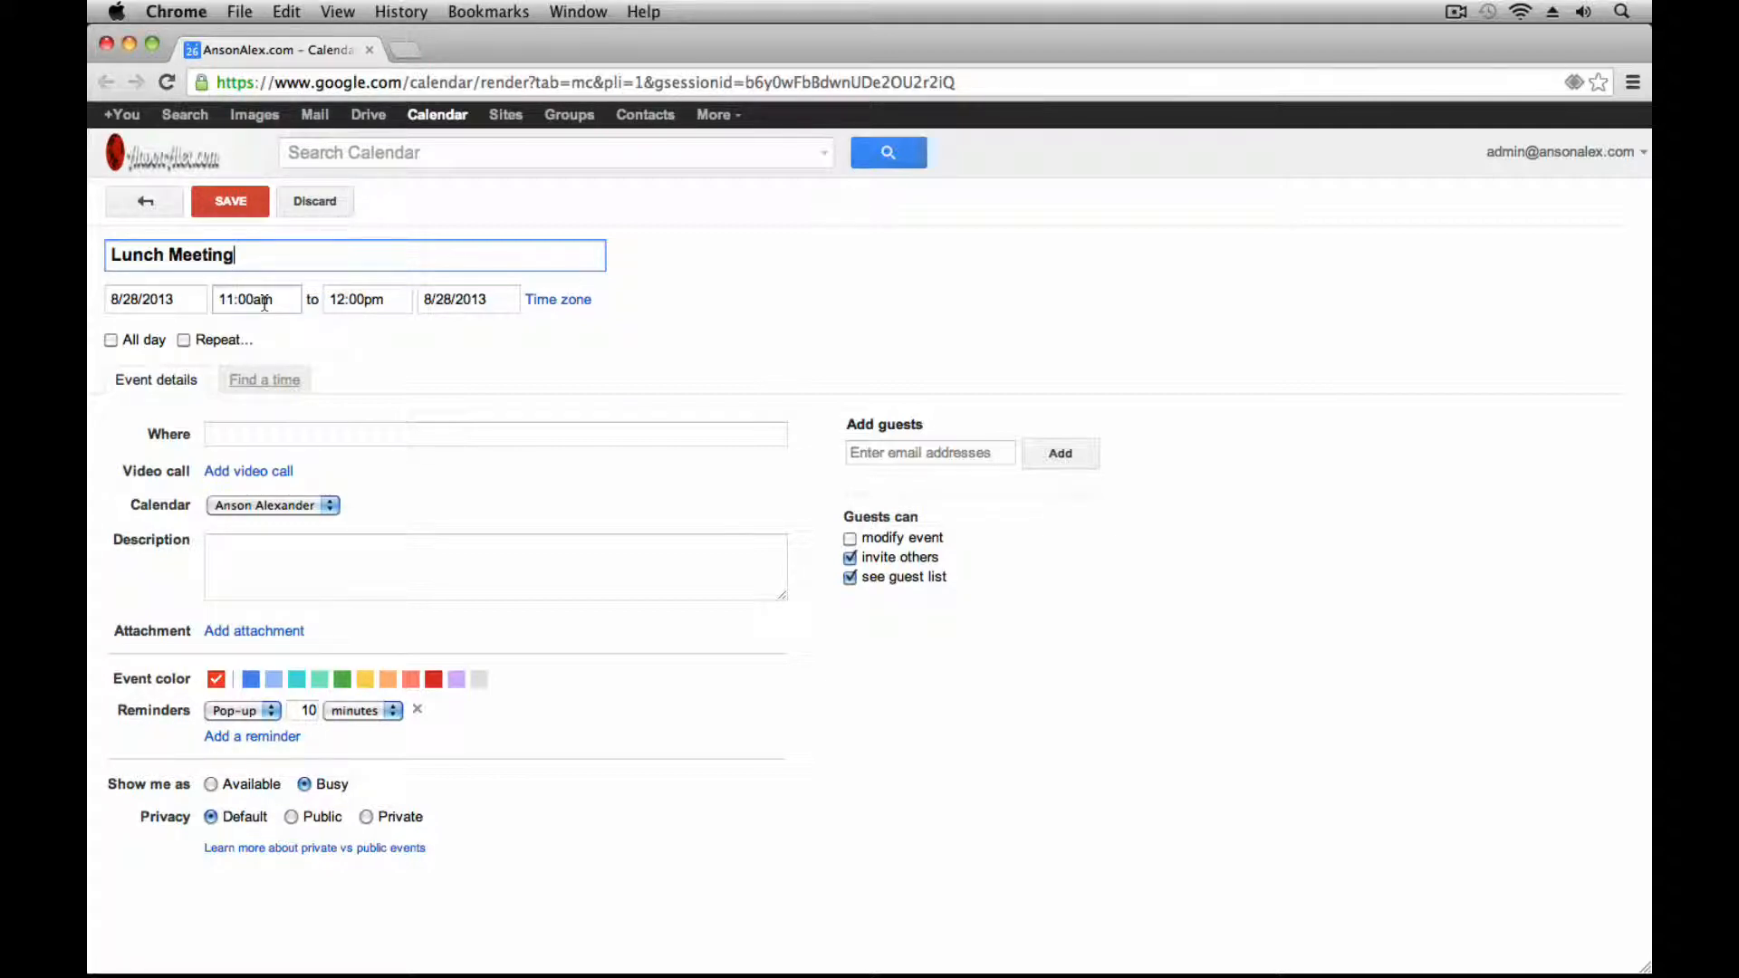
Change the Lunch Meeting end time to 12:45pm, then mark the event all day
click(359, 298)
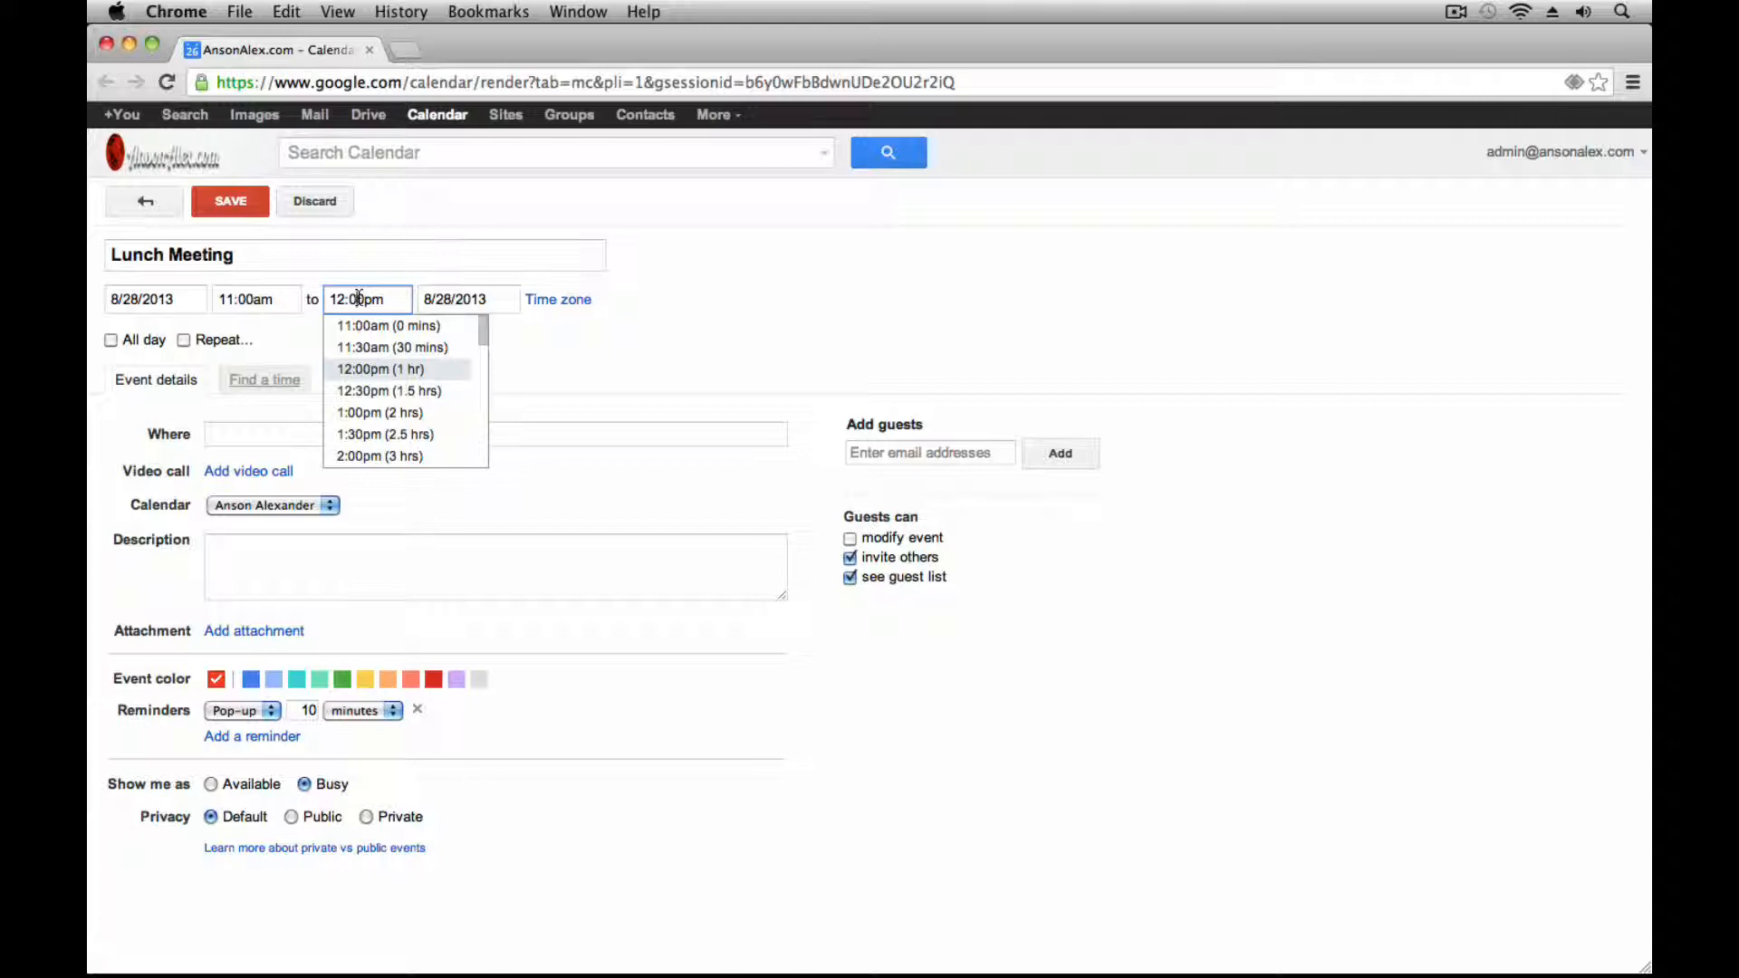
click(372, 390)
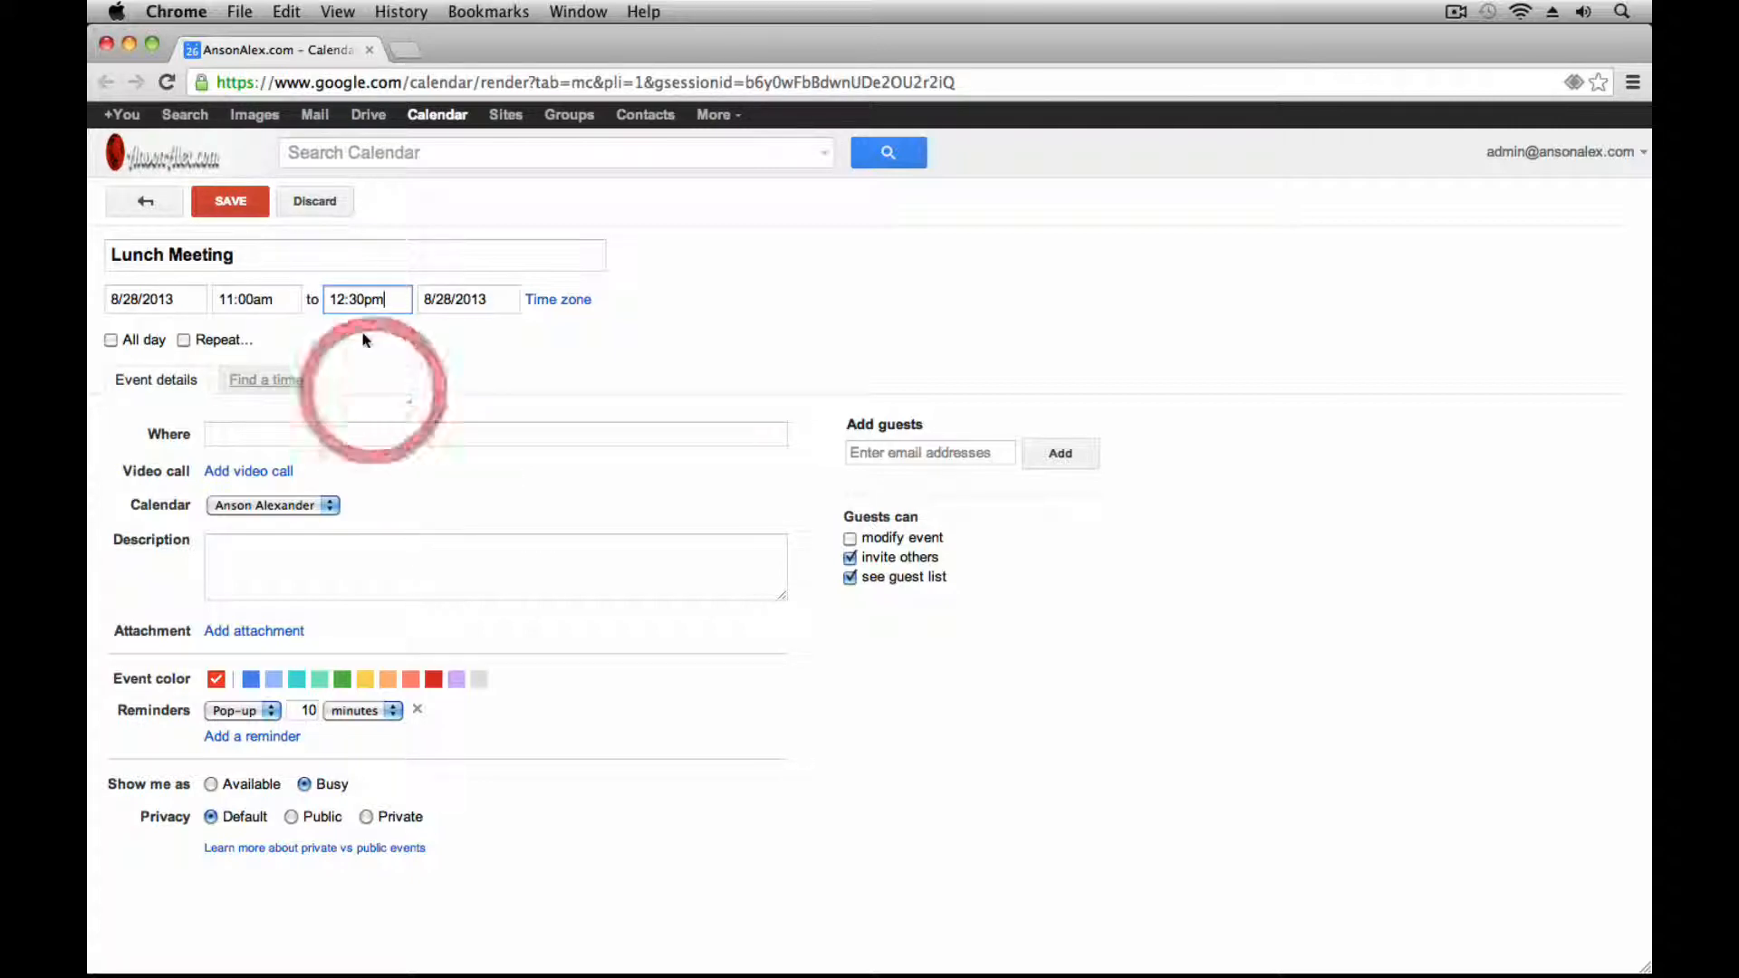
click(357, 300)
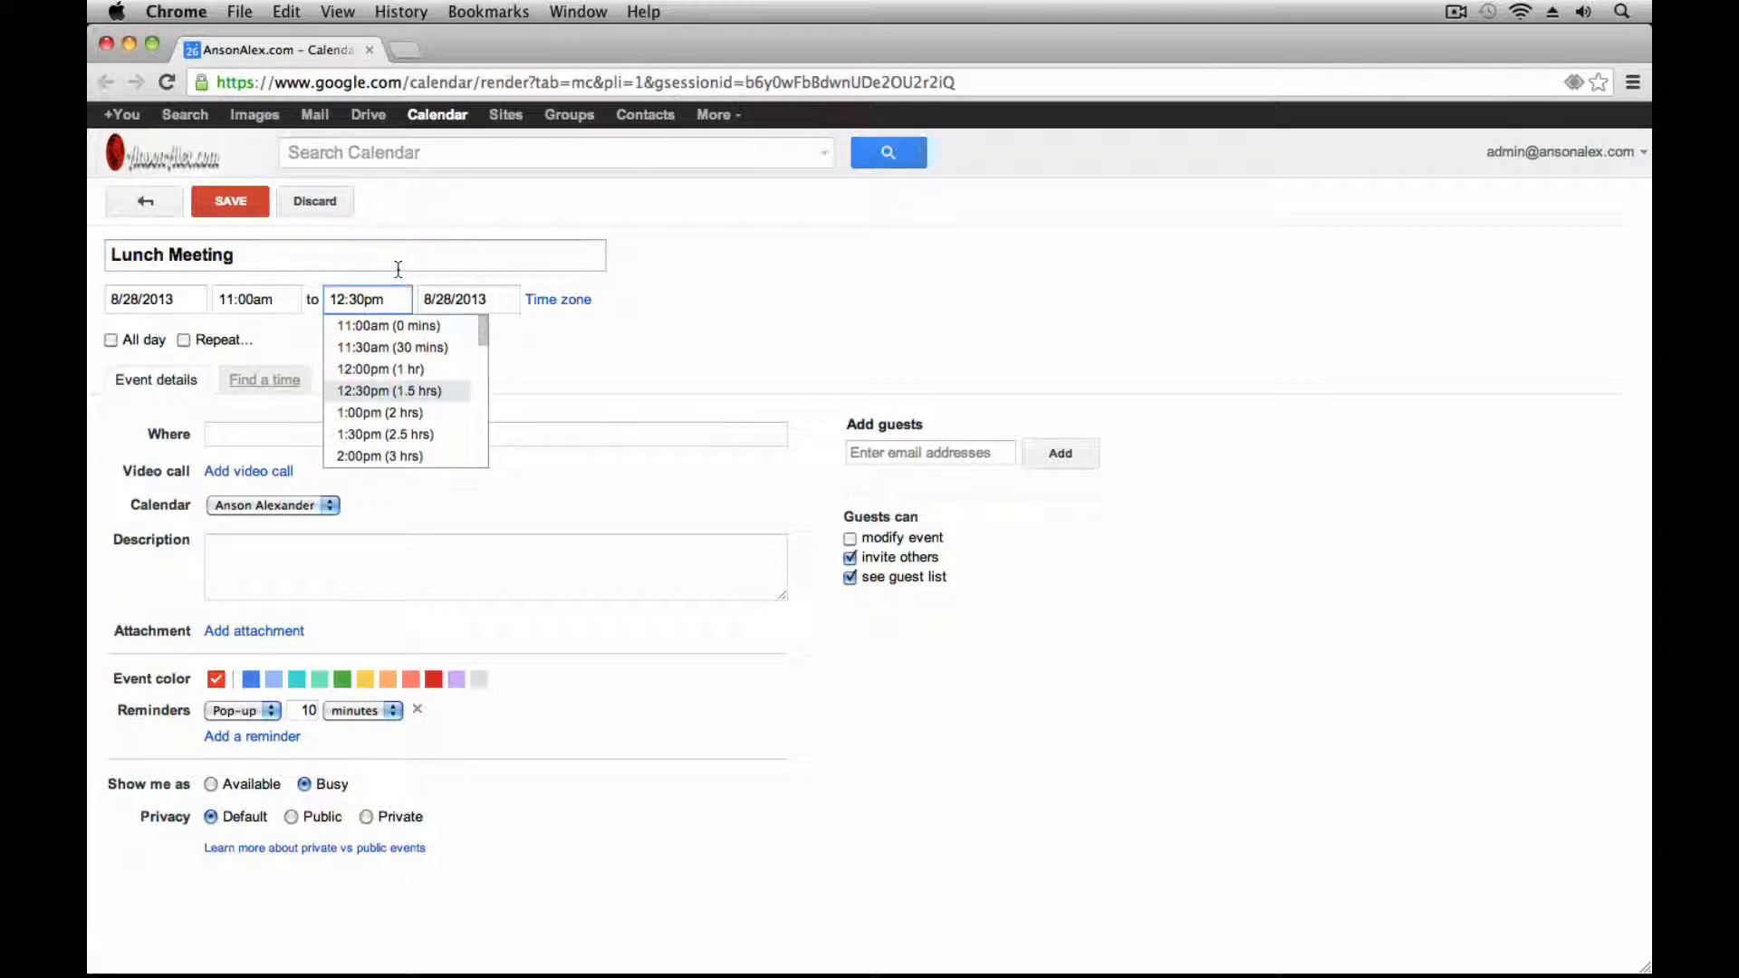
key(BackSpace)
key(BackSpace)
text(45)
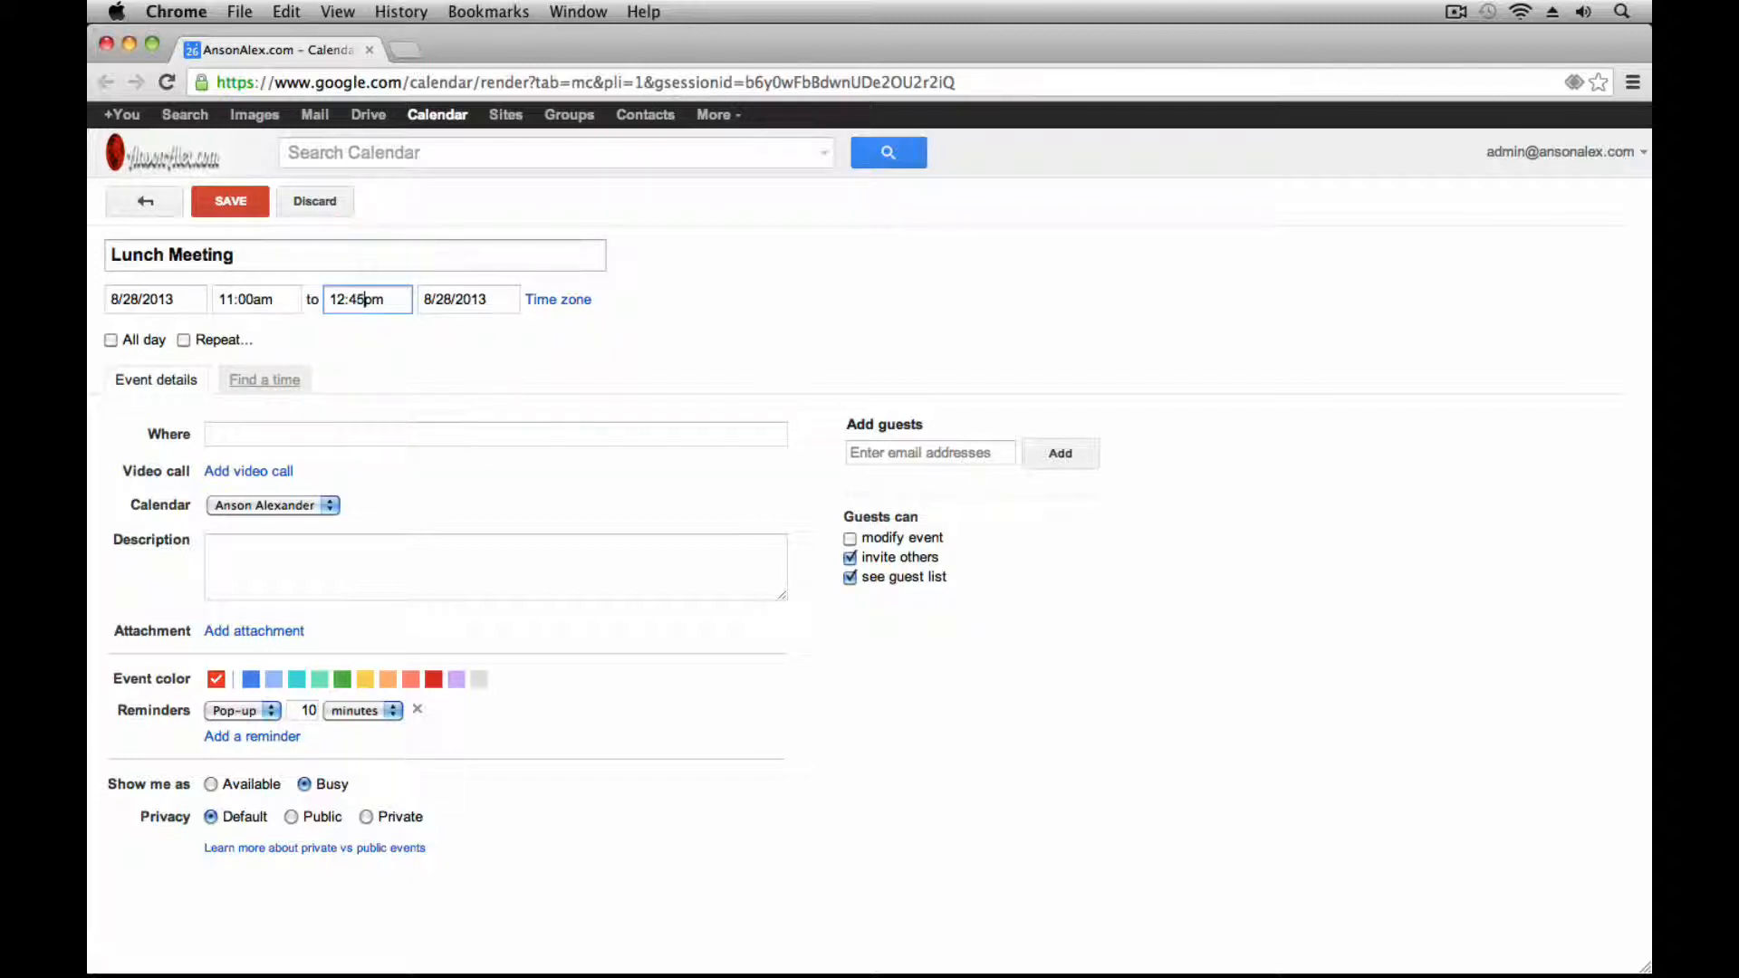
click(395, 348)
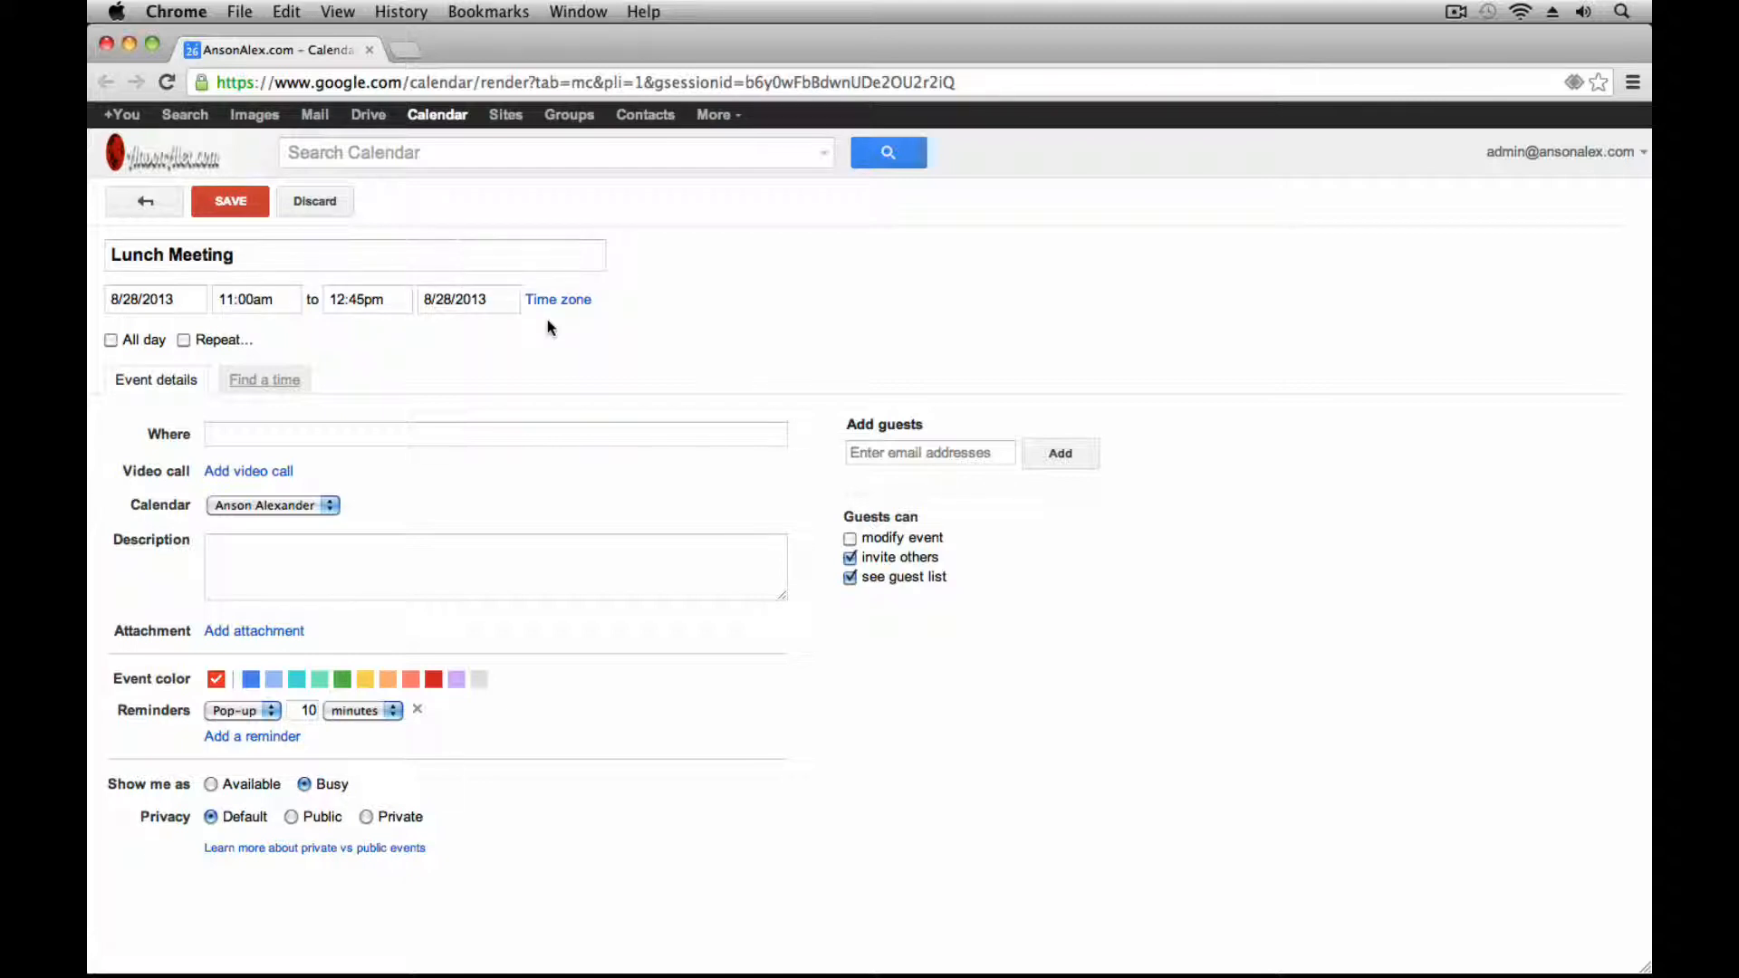
click(111, 341)
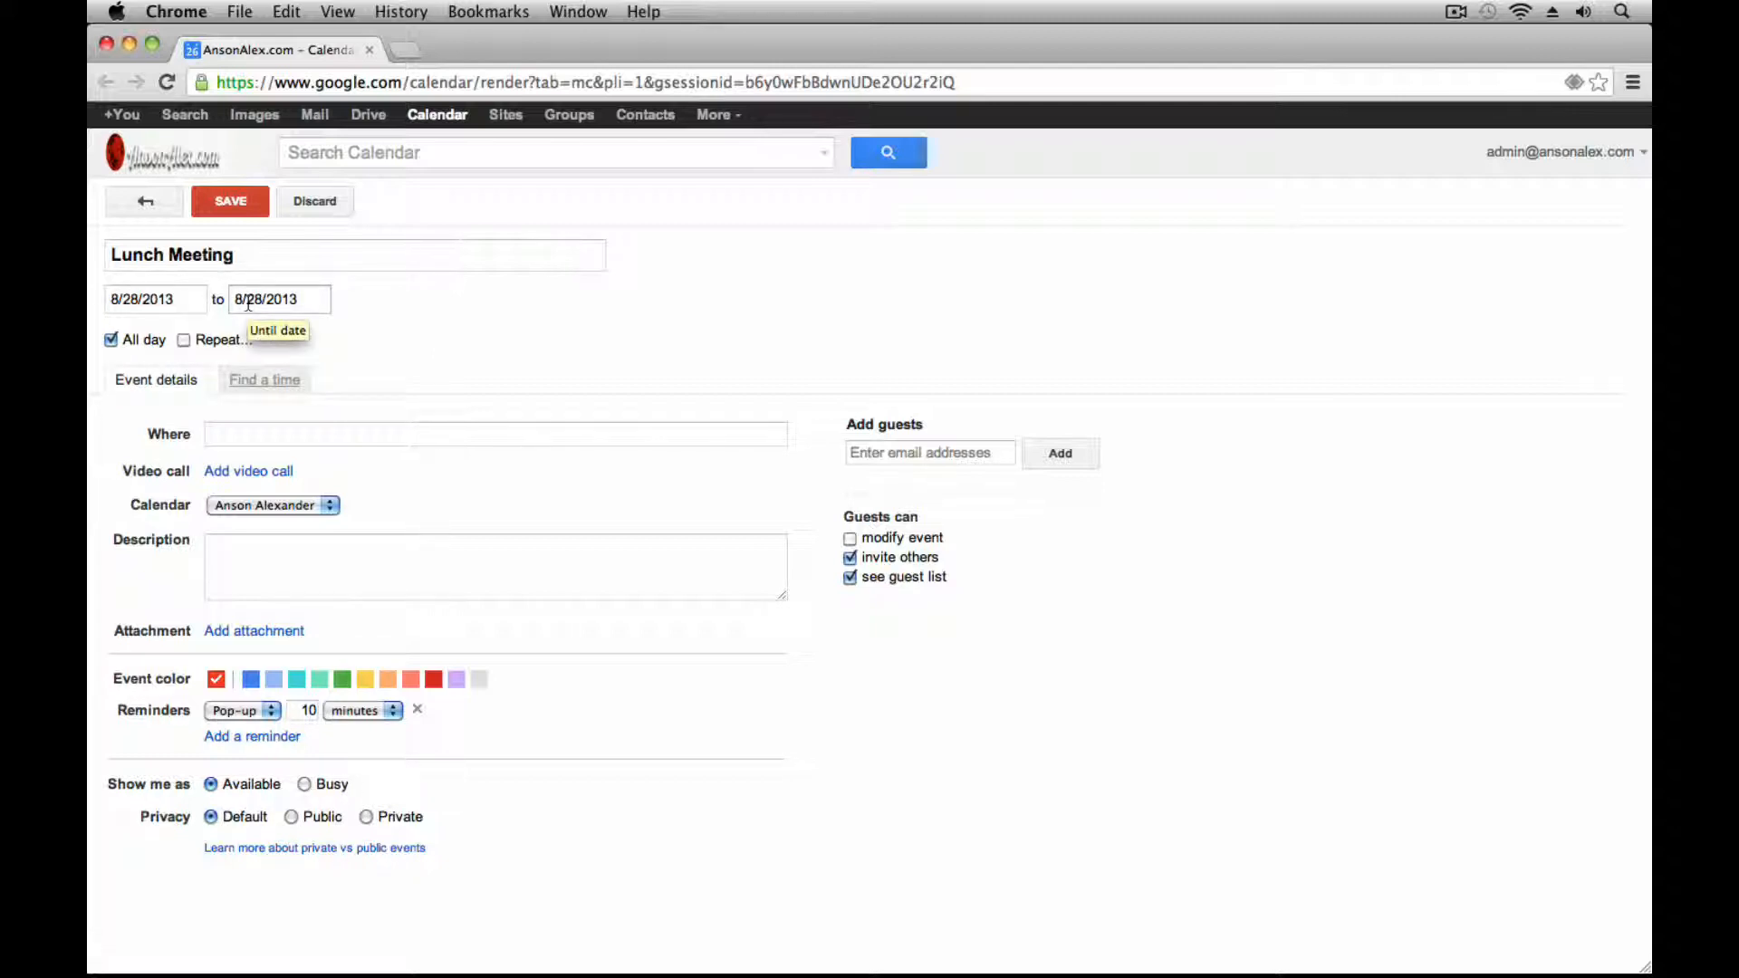
Turn All day back off so Lunch Meeting runs 11:00am–12:45pm, and enable Repeat
click(111, 341)
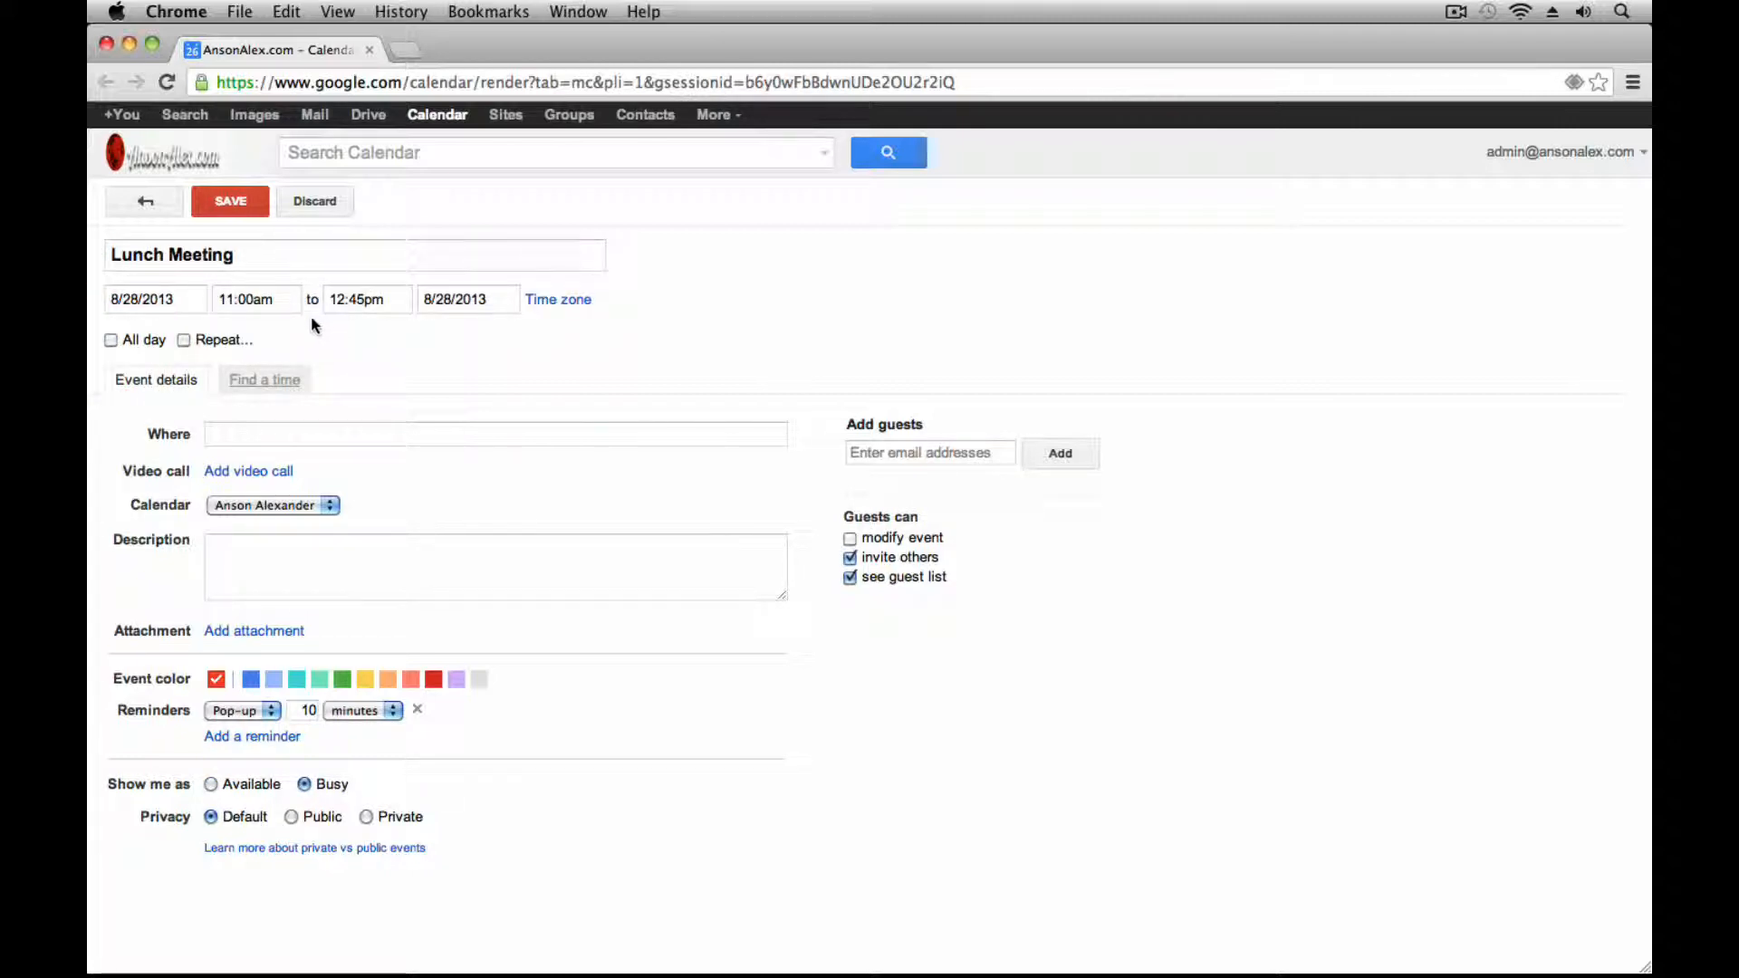
click(184, 341)
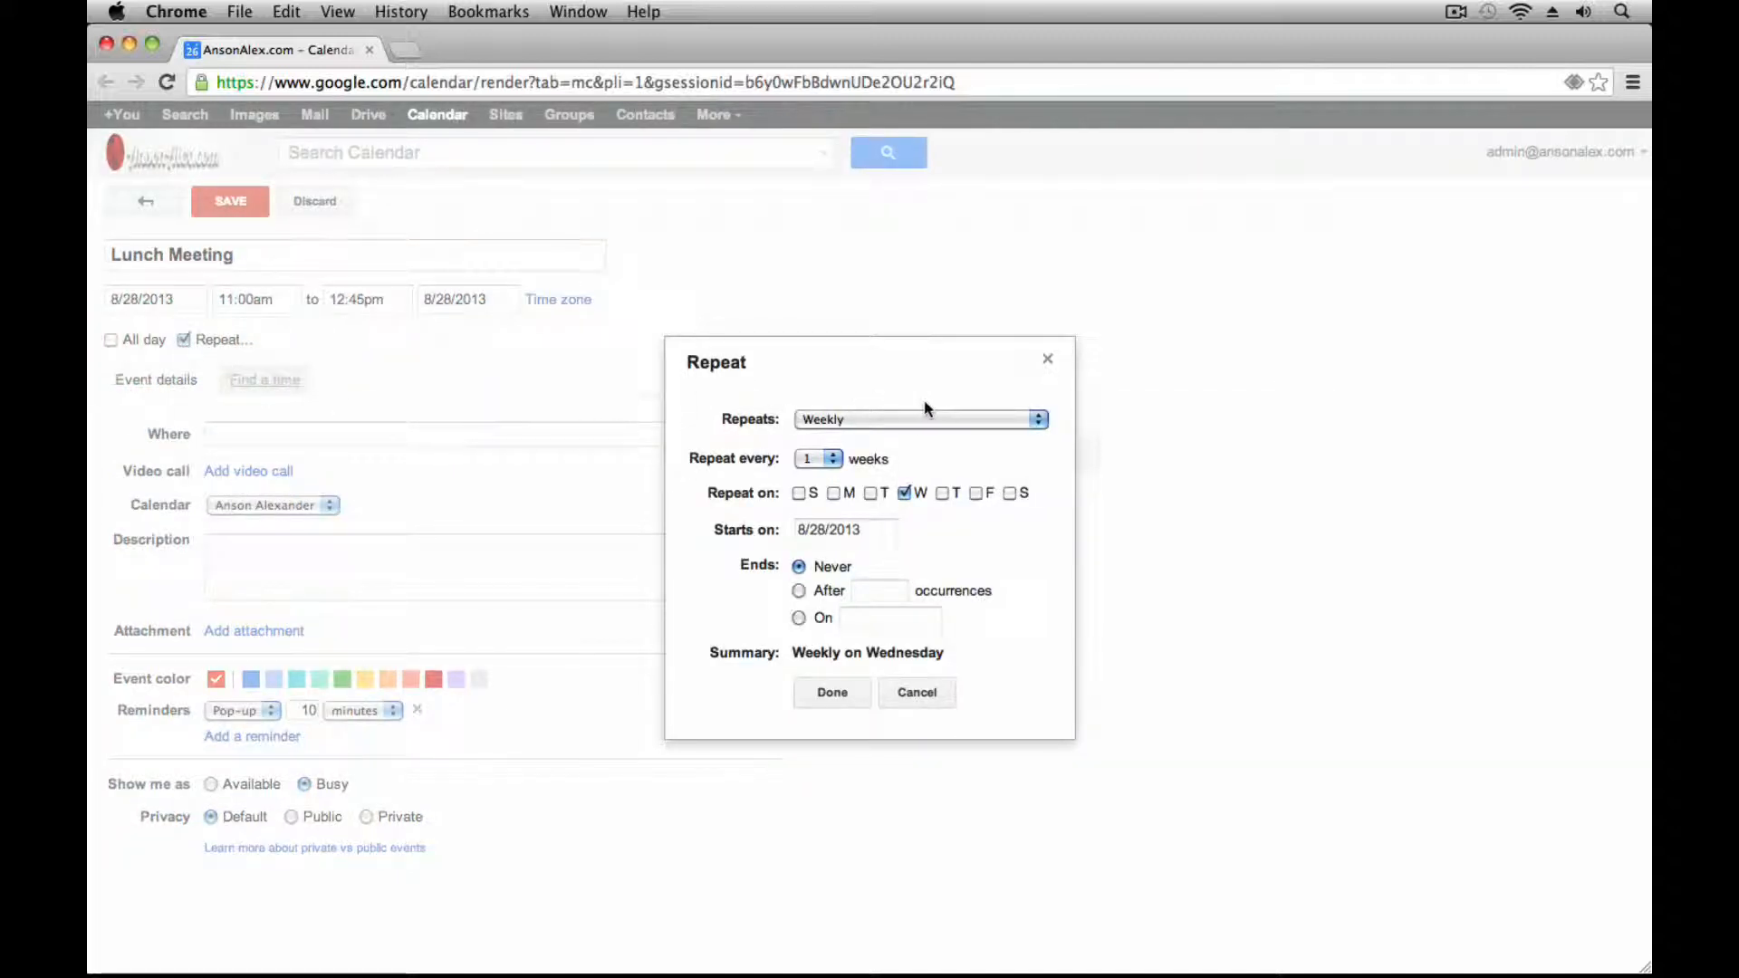
Keep the repeat frequency weekly, repeating every 1 week
click(1003, 420)
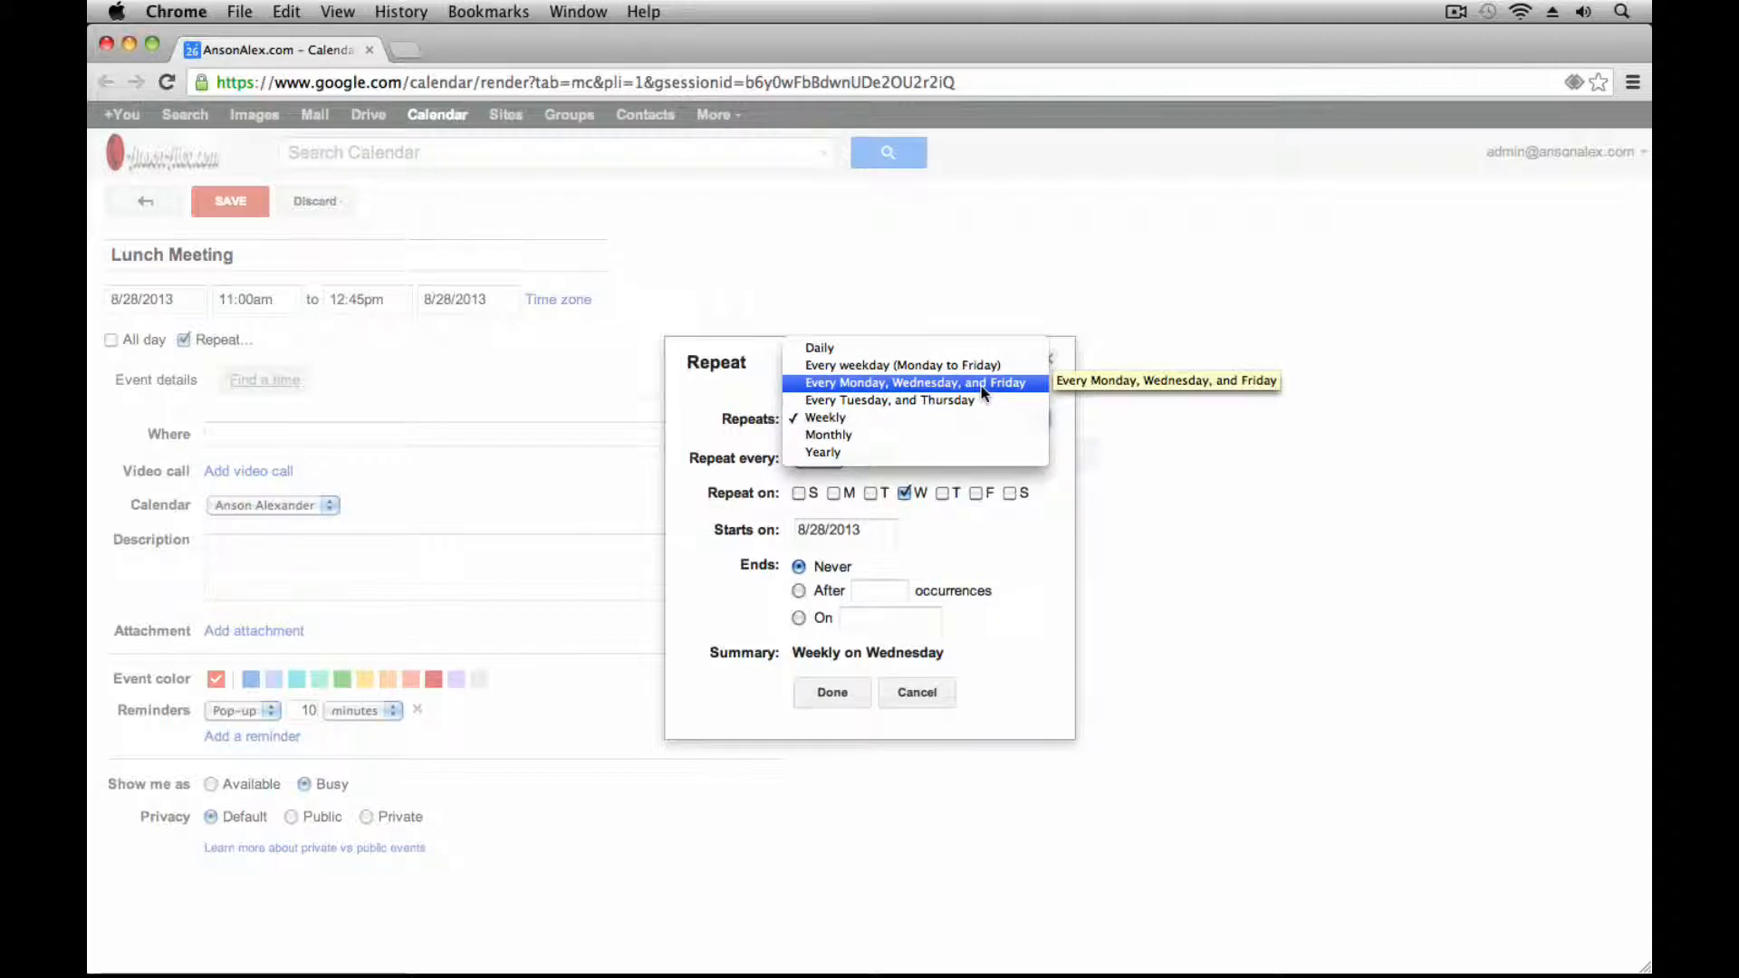
click(956, 417)
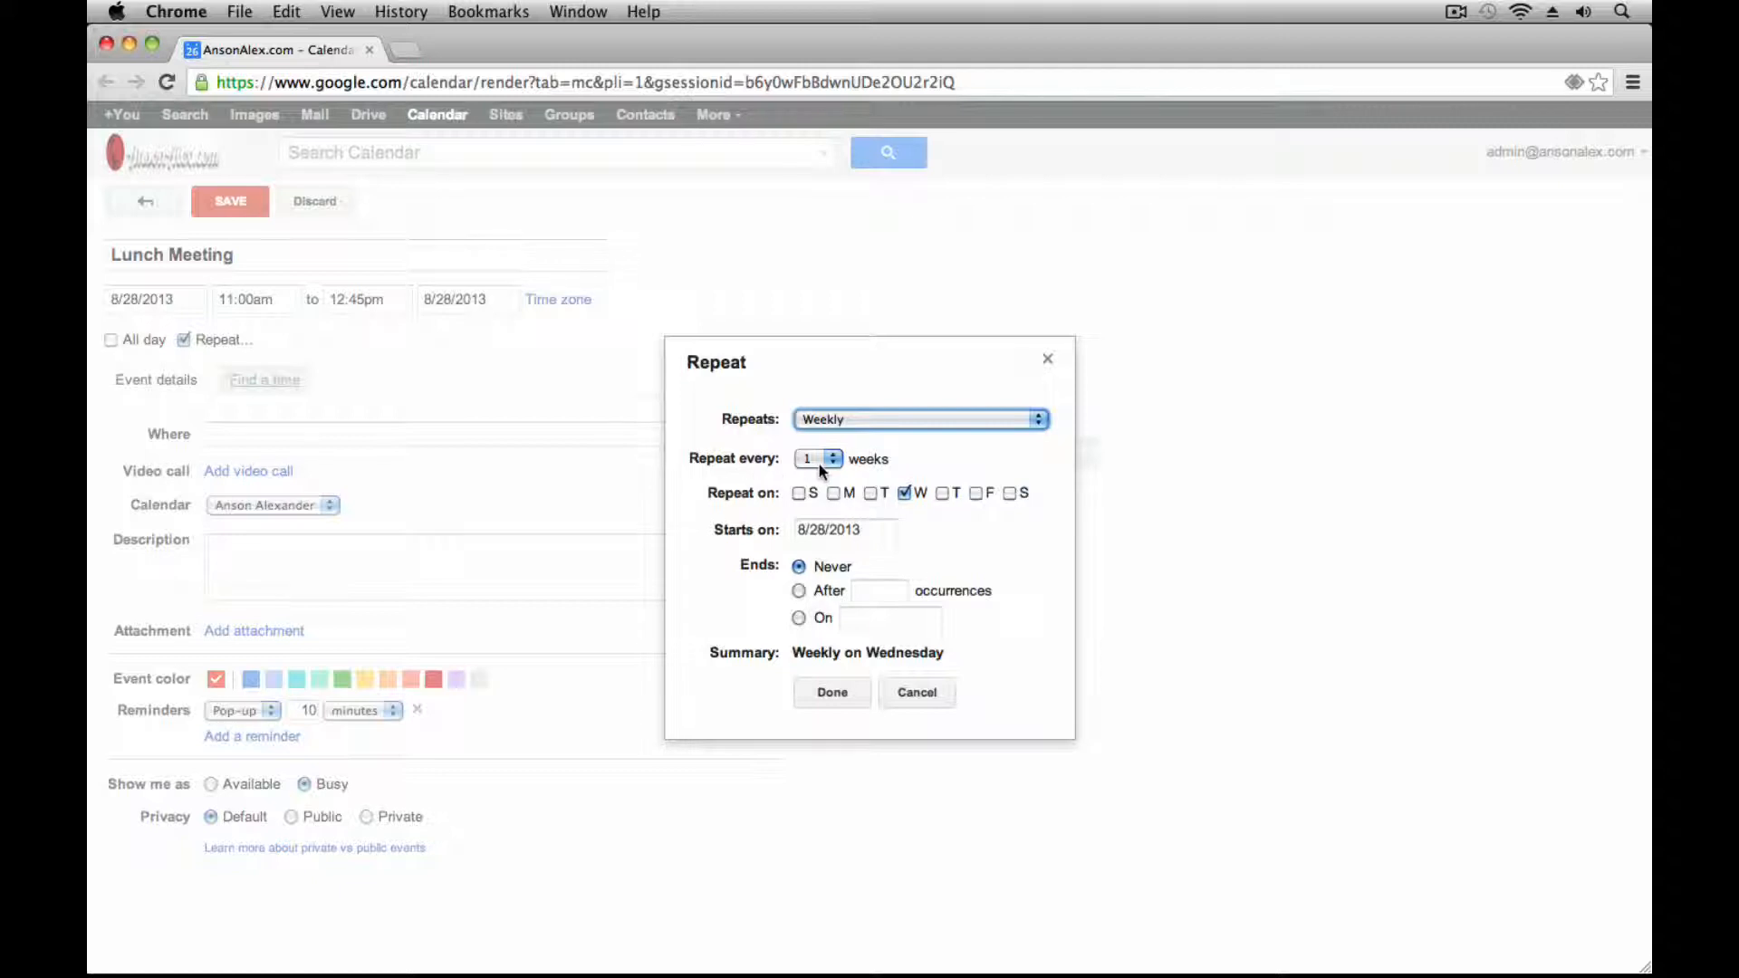
click(826, 461)
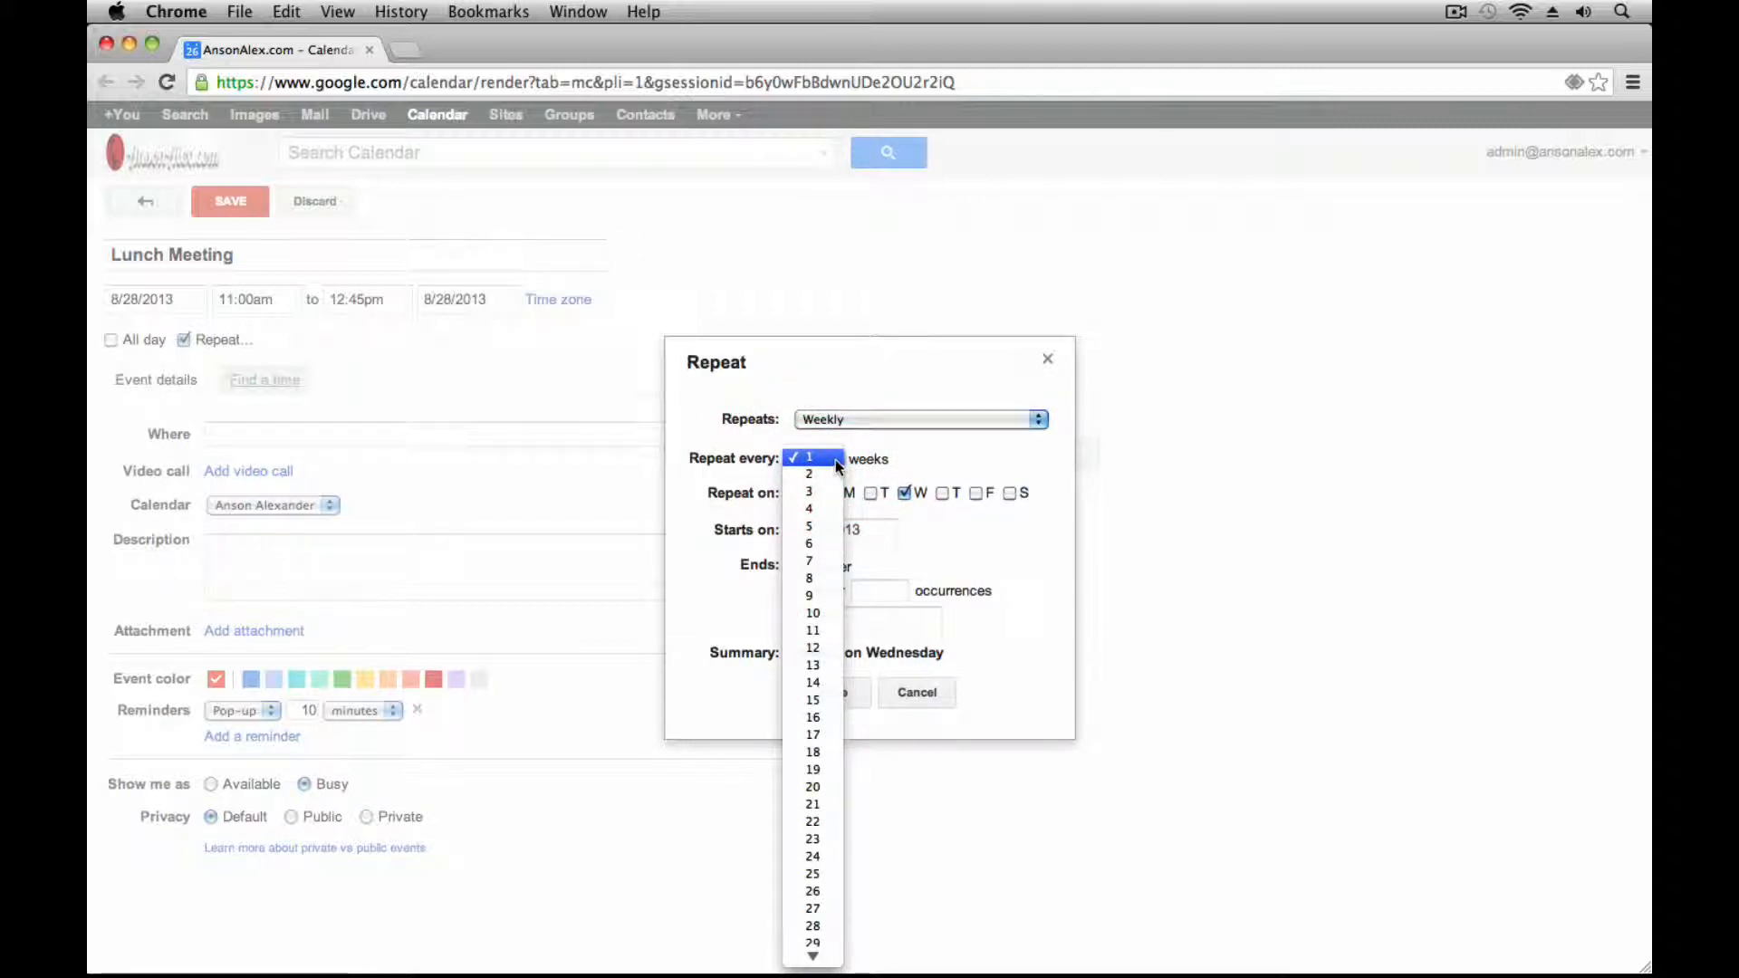
click(940, 467)
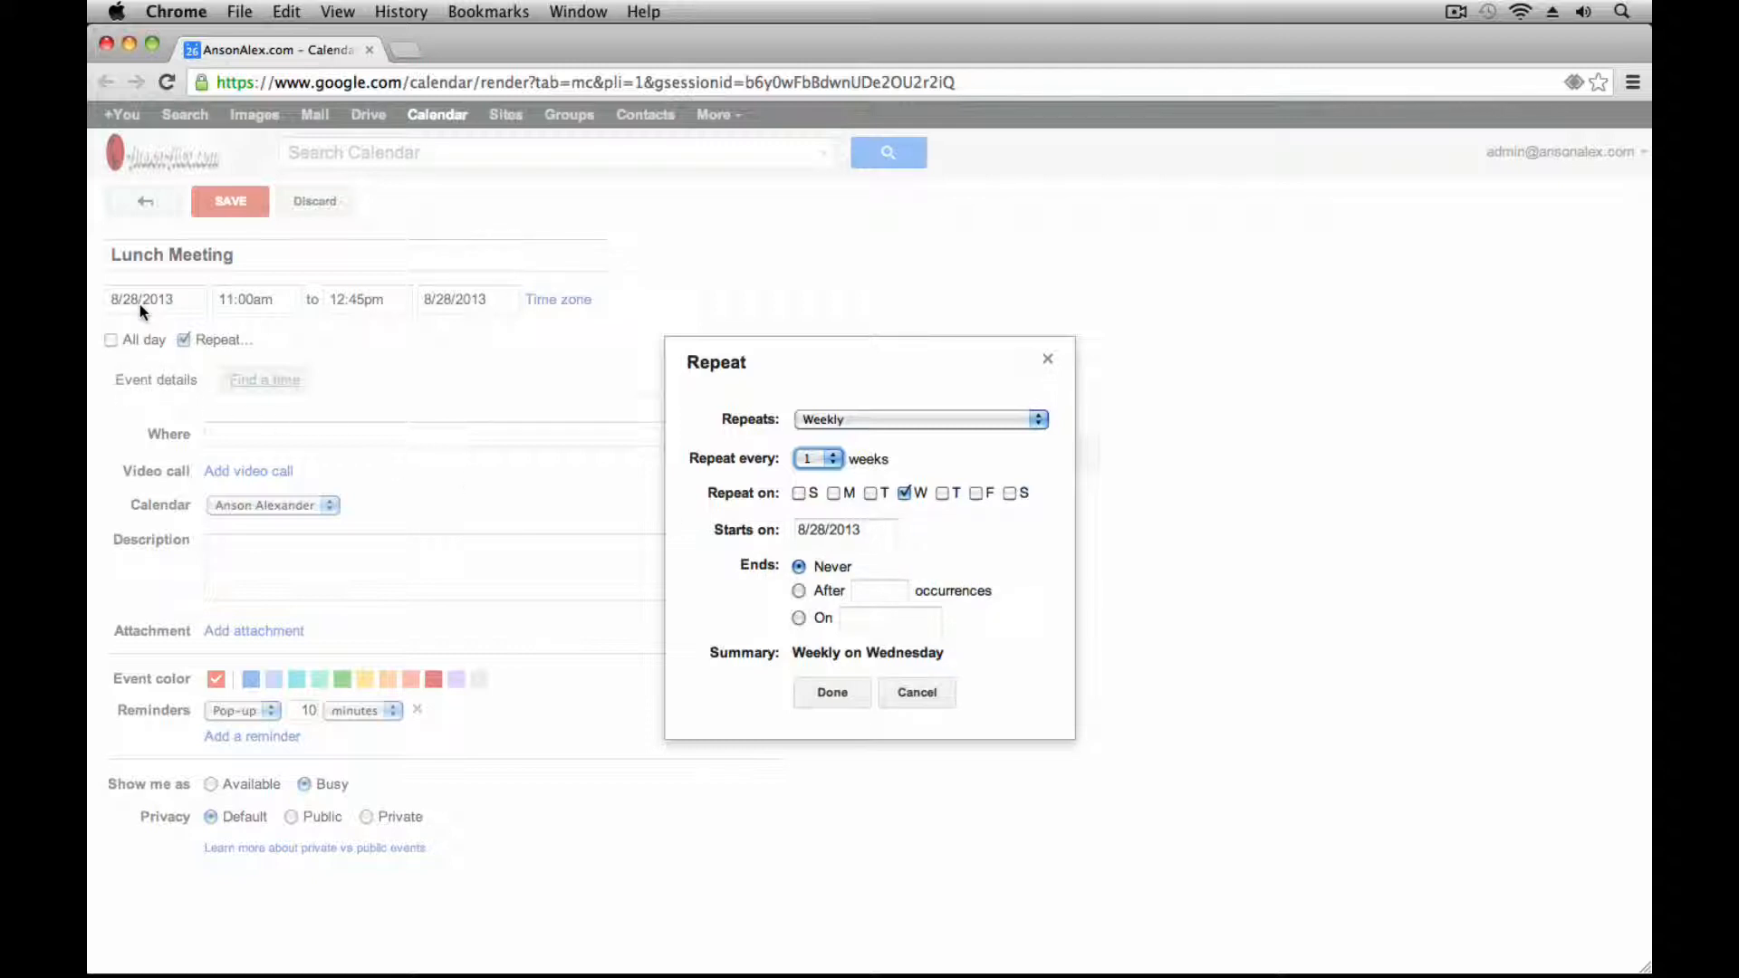
Try ending after 6 occurrences or on a date, then cancel the repeat settings
click(799, 591)
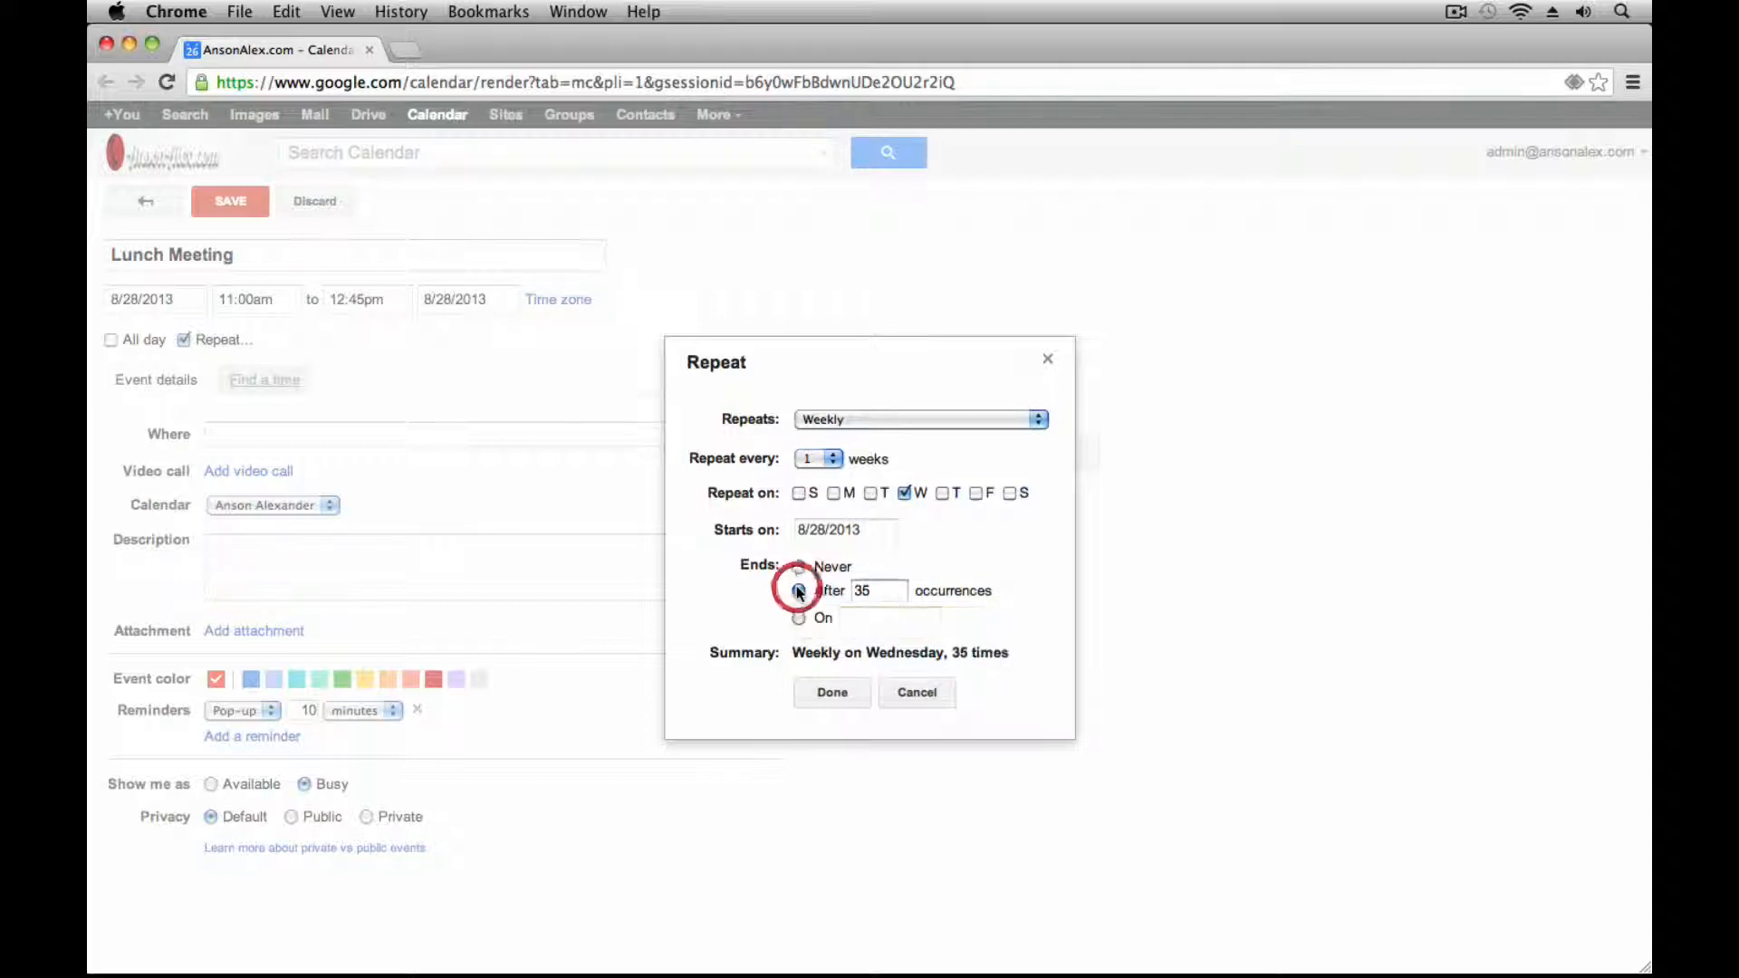
drag(883, 589, 840, 587)
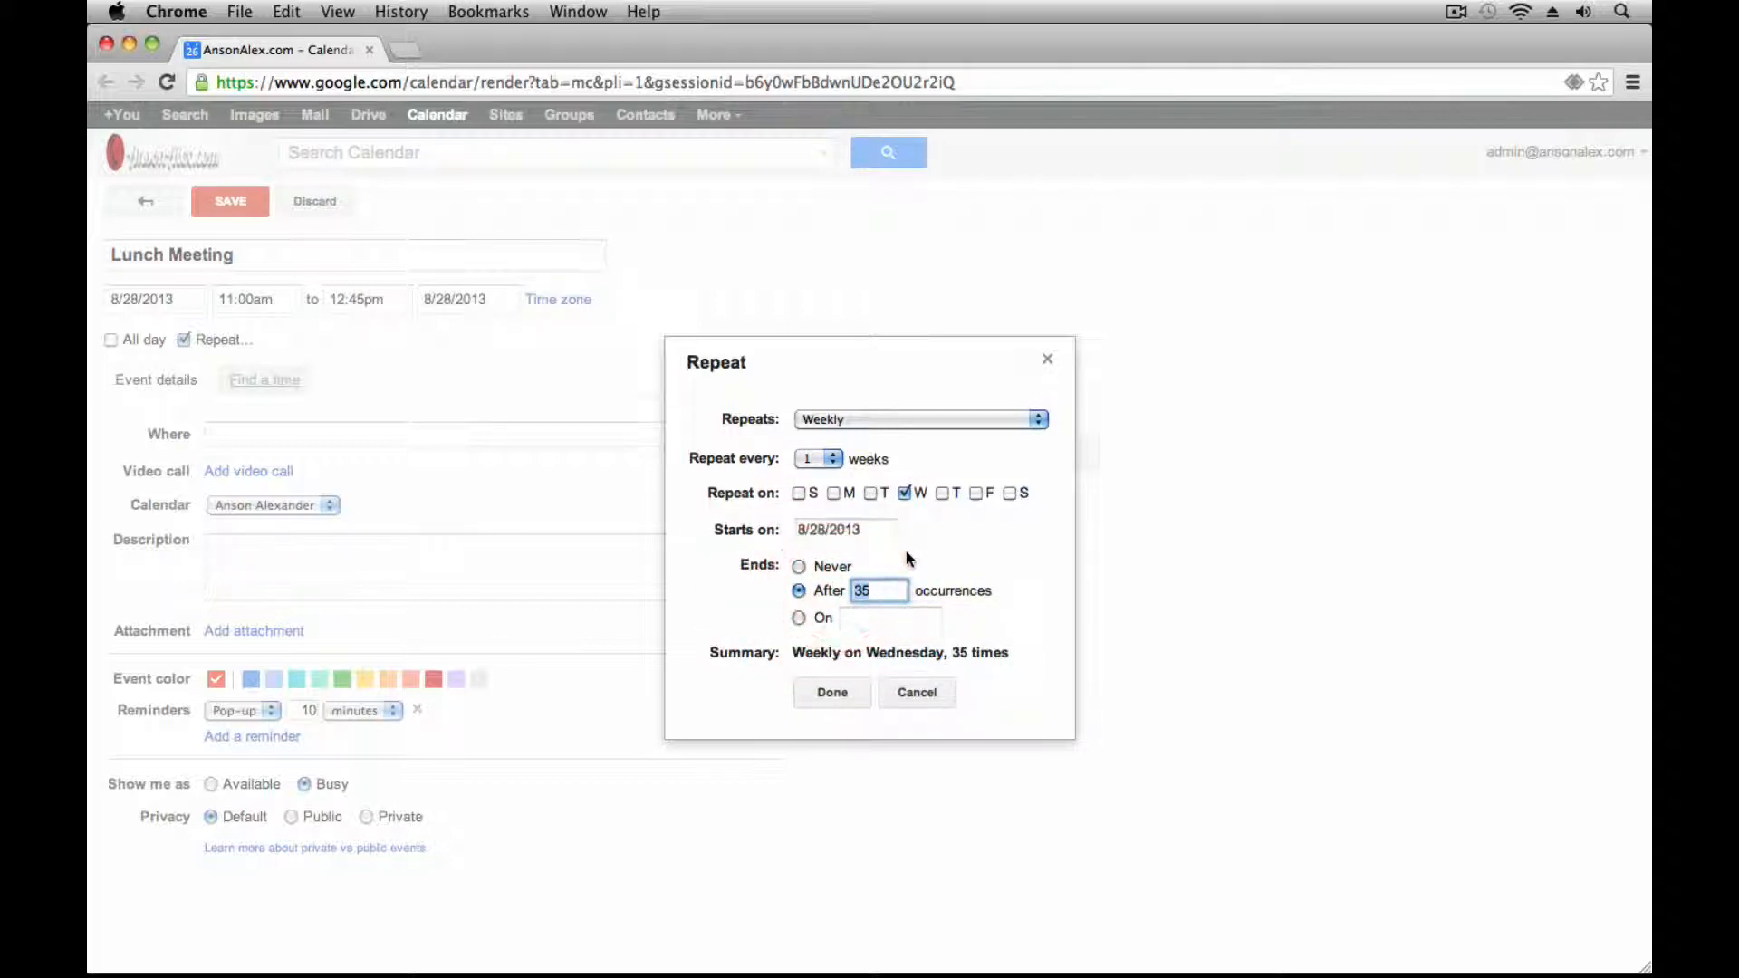
text(6)
click(799, 620)
click(799, 618)
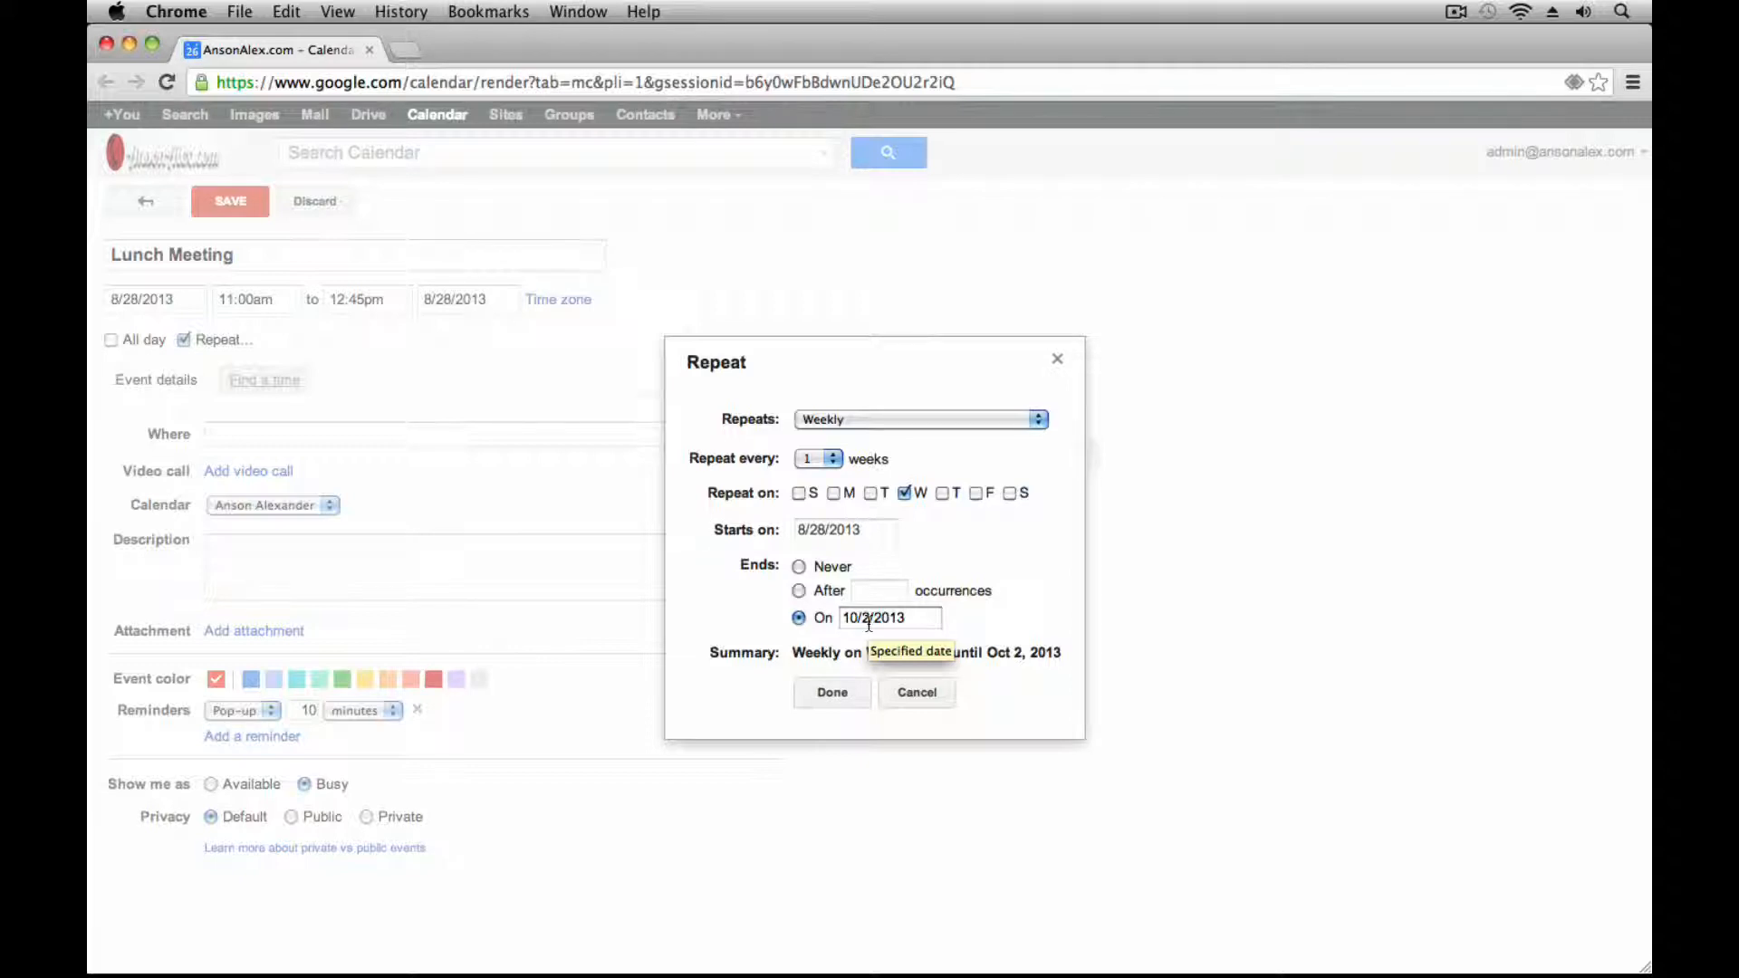
click(916, 694)
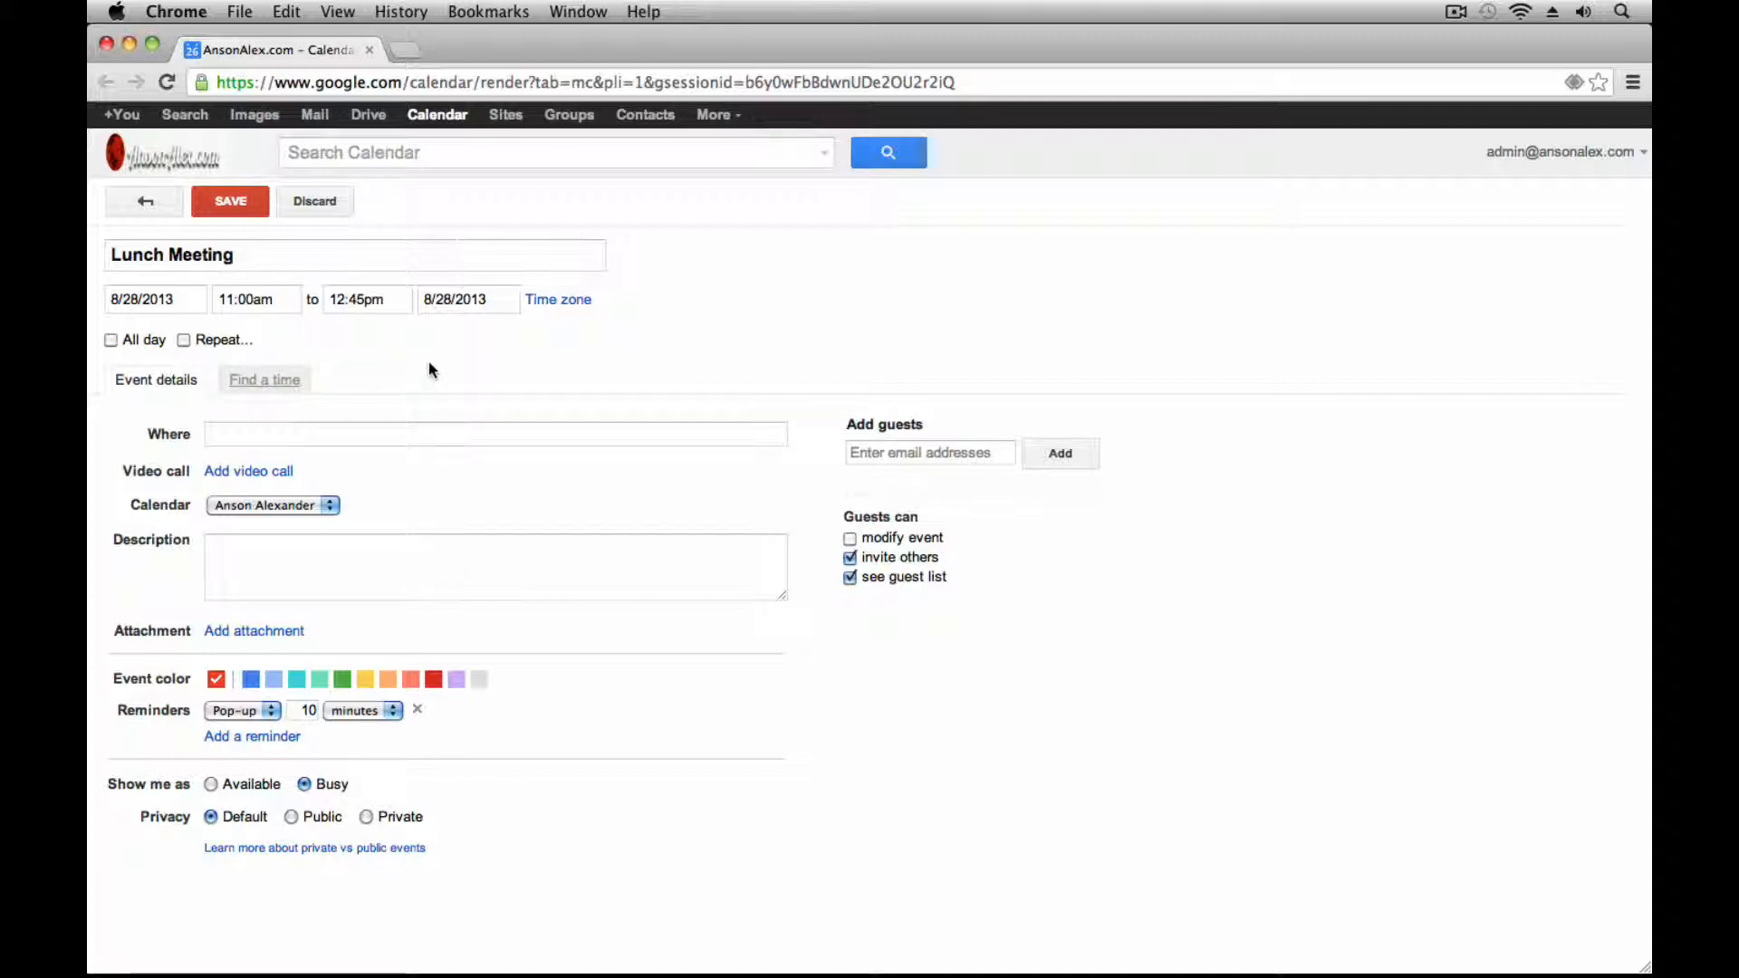
click(505, 439)
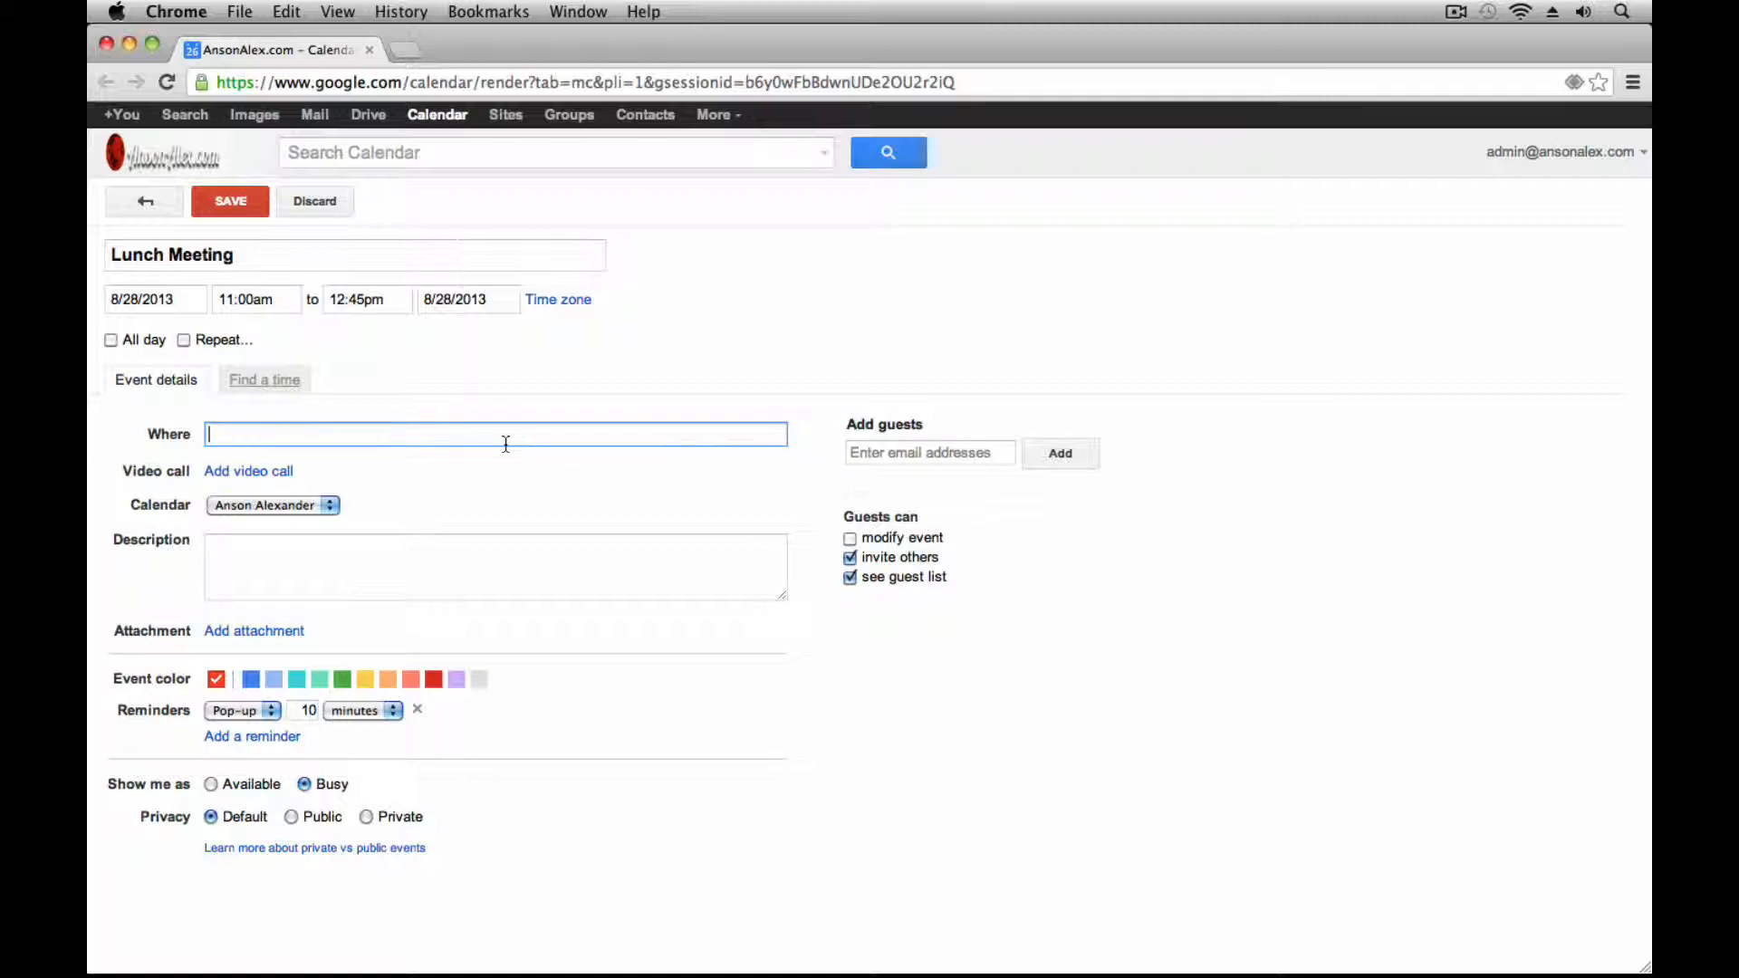
Set the Lunch Meeting location to 'Restuarant'
text(Restuarant)
click(422, 466)
right_click(246, 437)
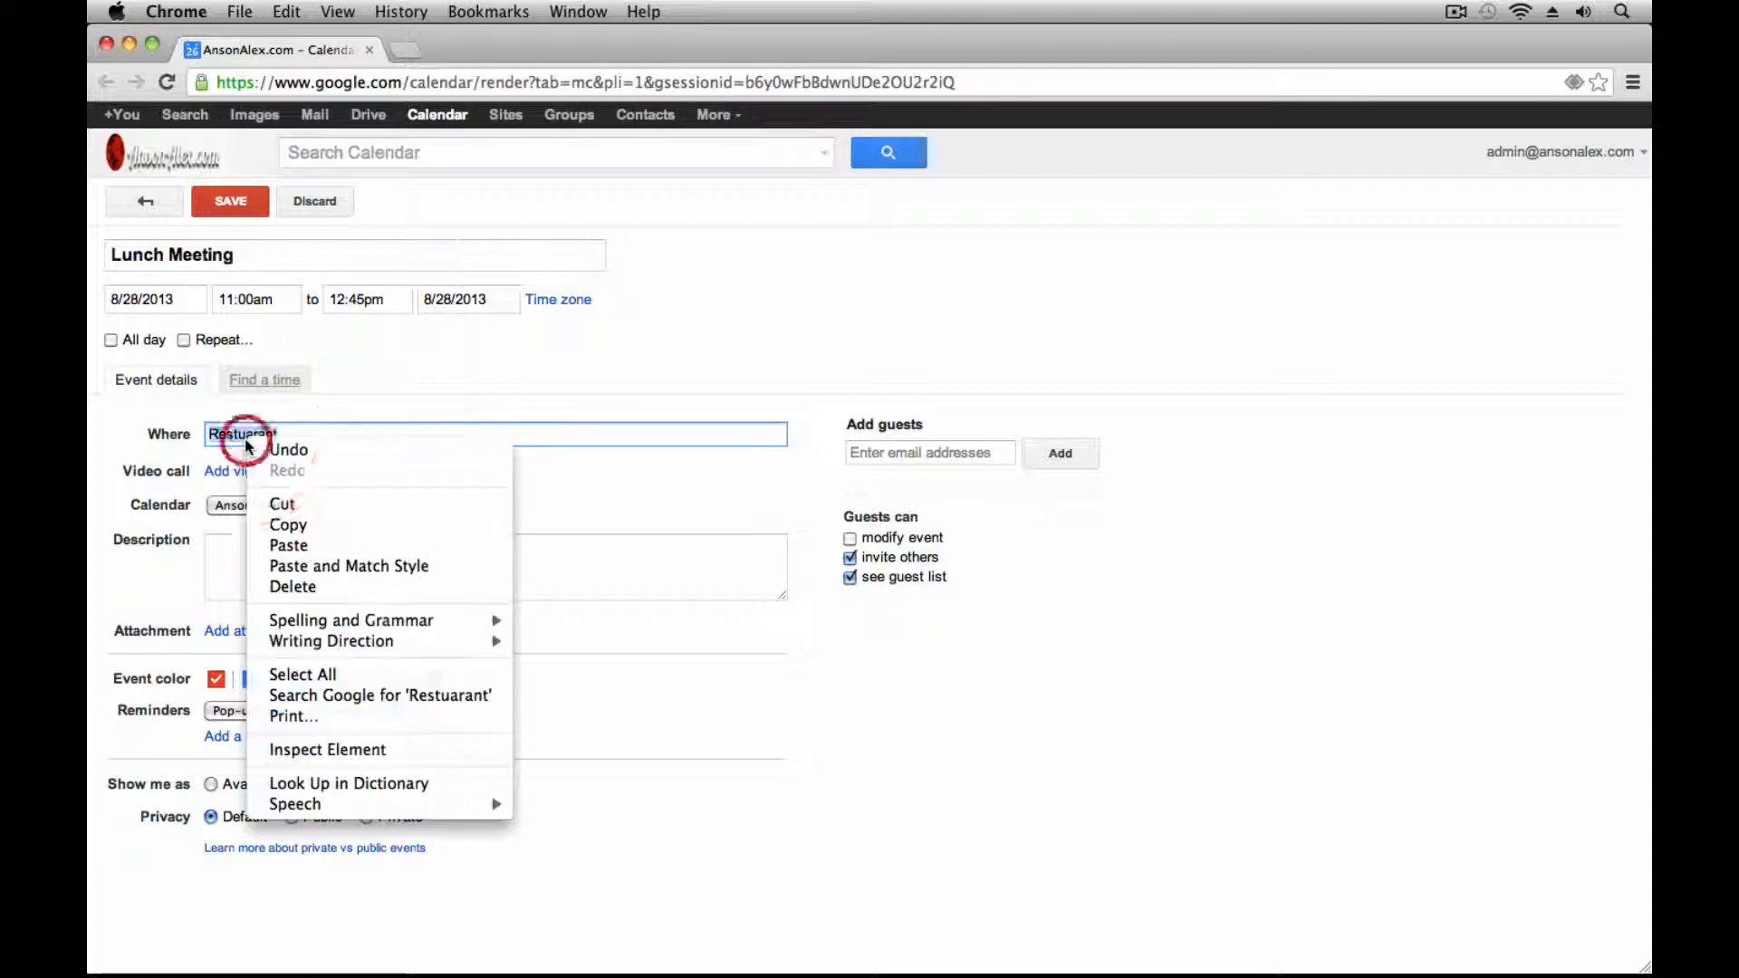
click(623, 514)
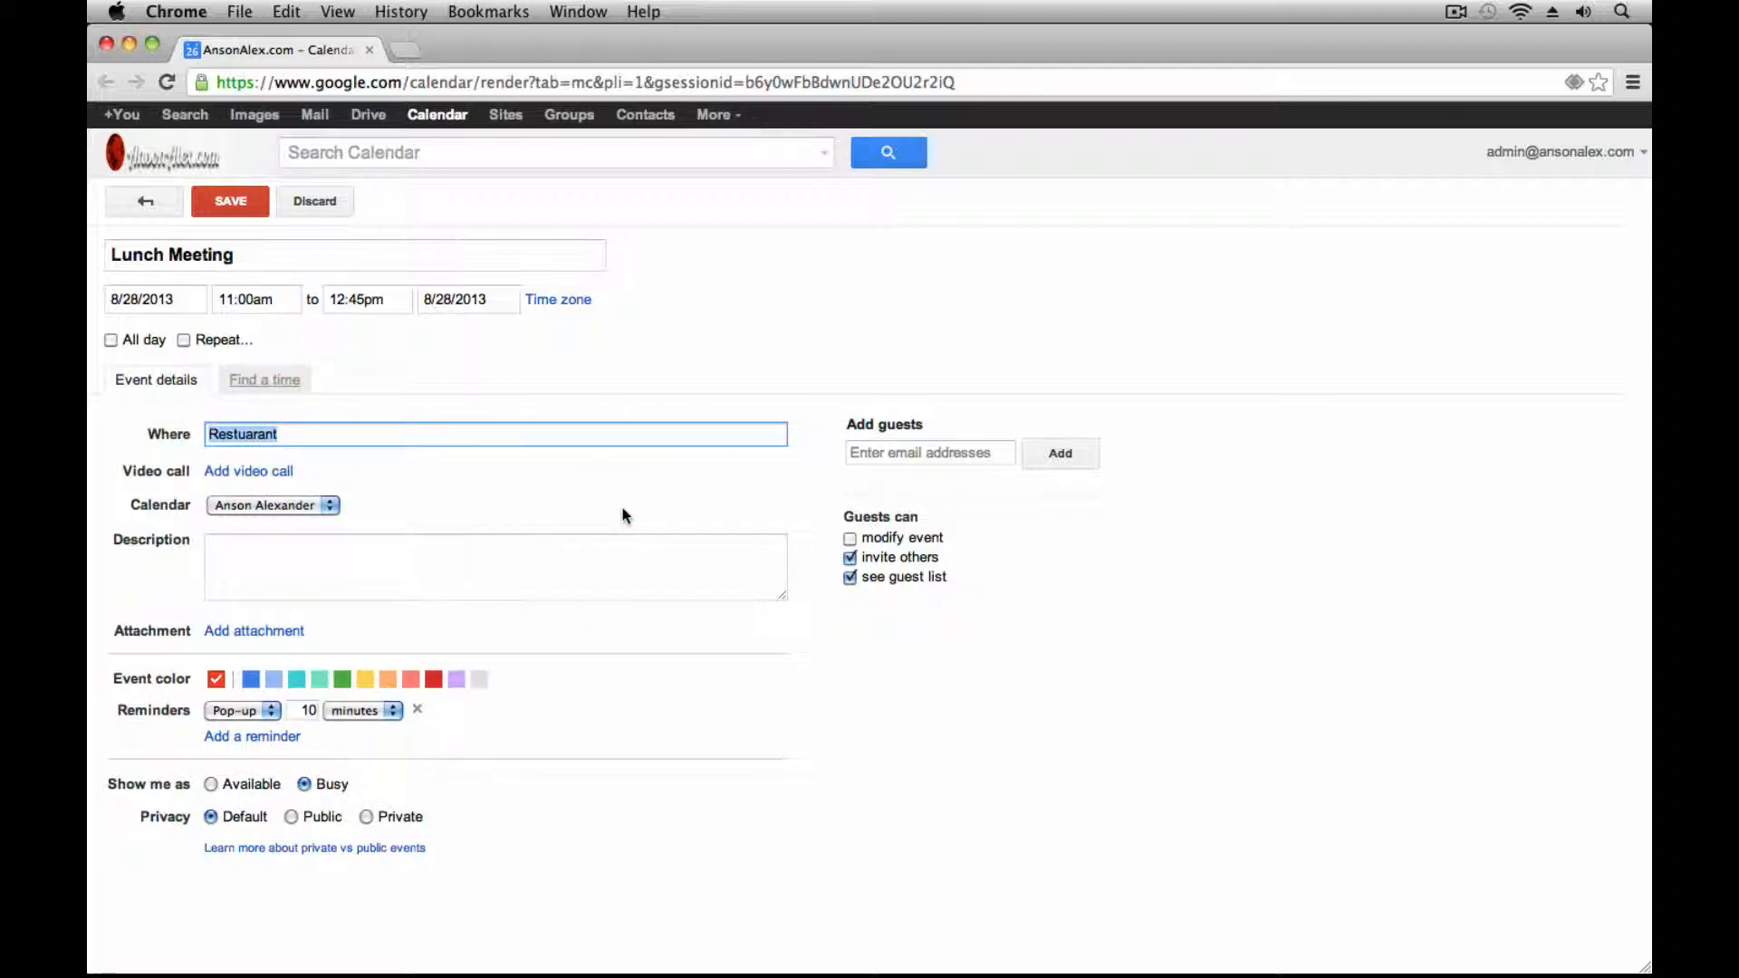
click(623, 515)
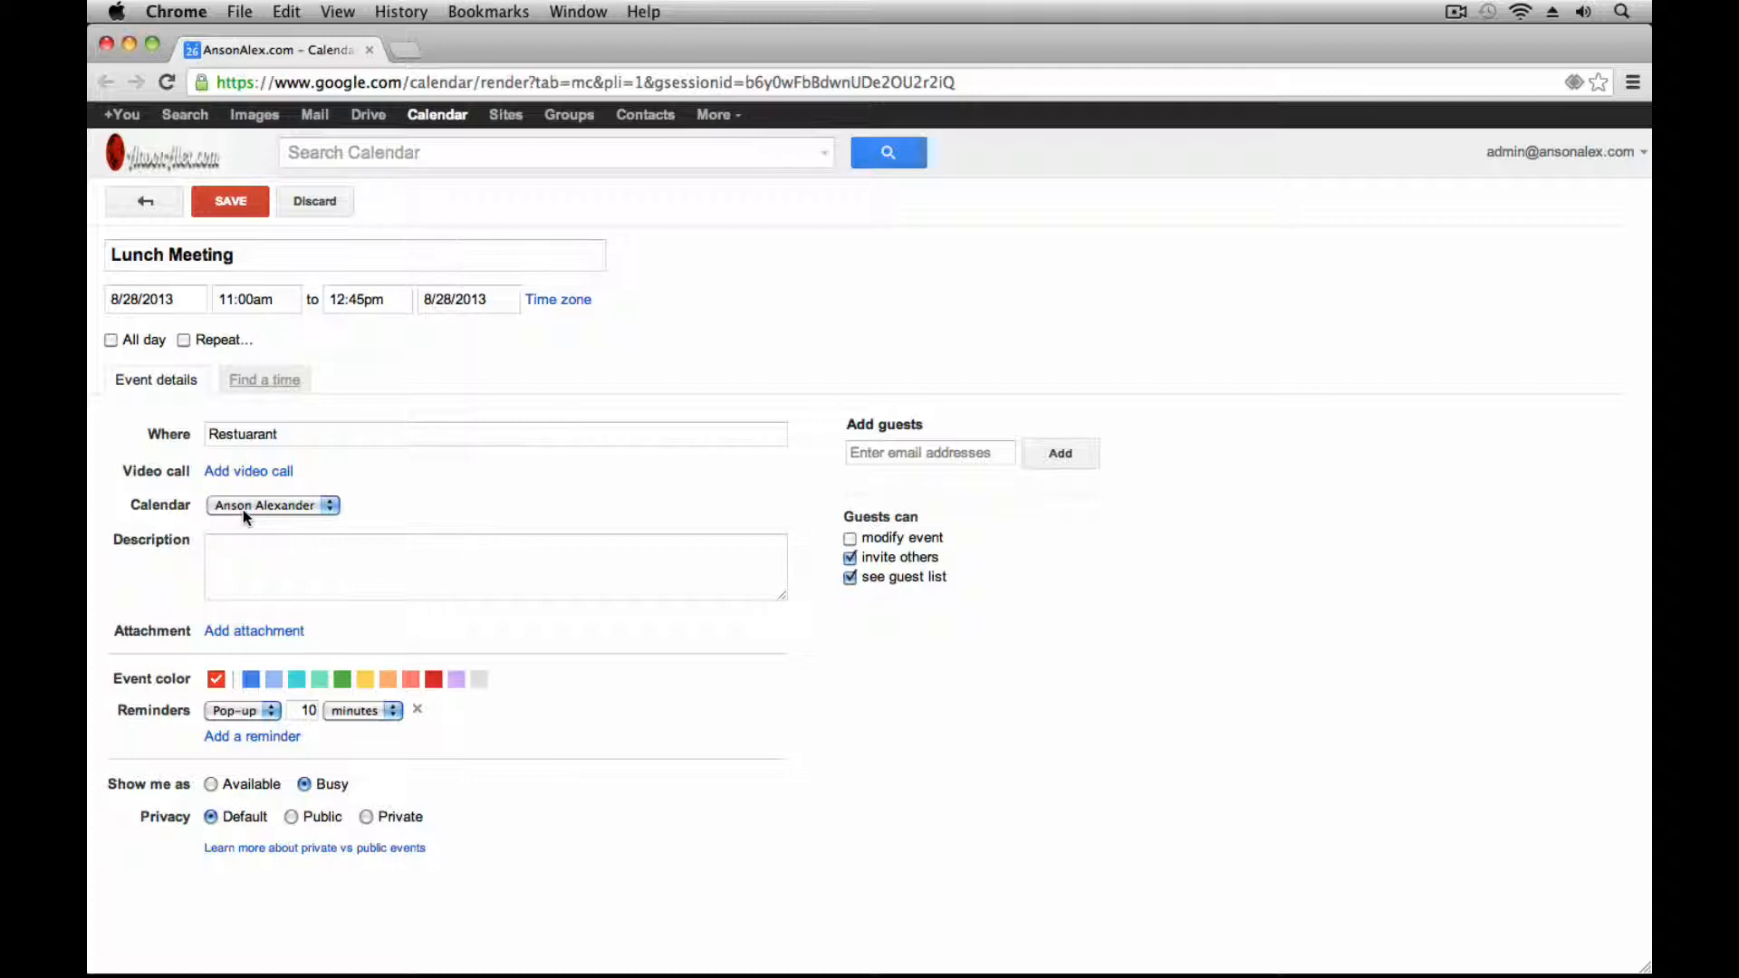
click(330, 511)
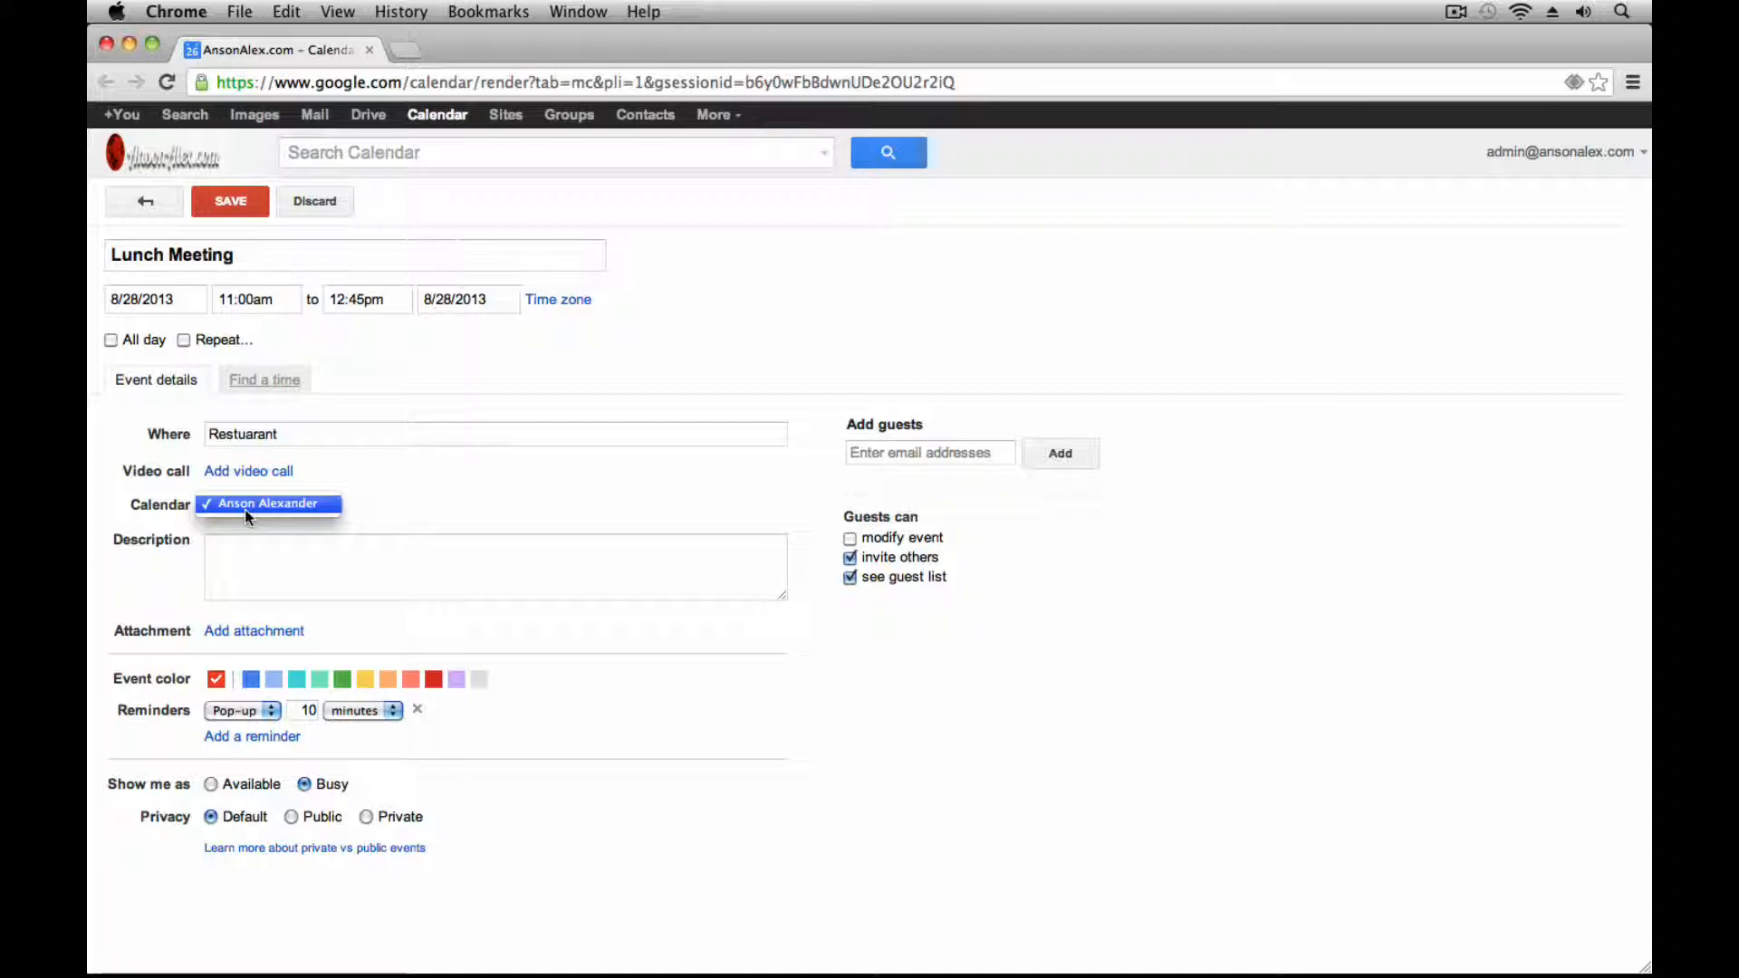
click(456, 499)
click(459, 555)
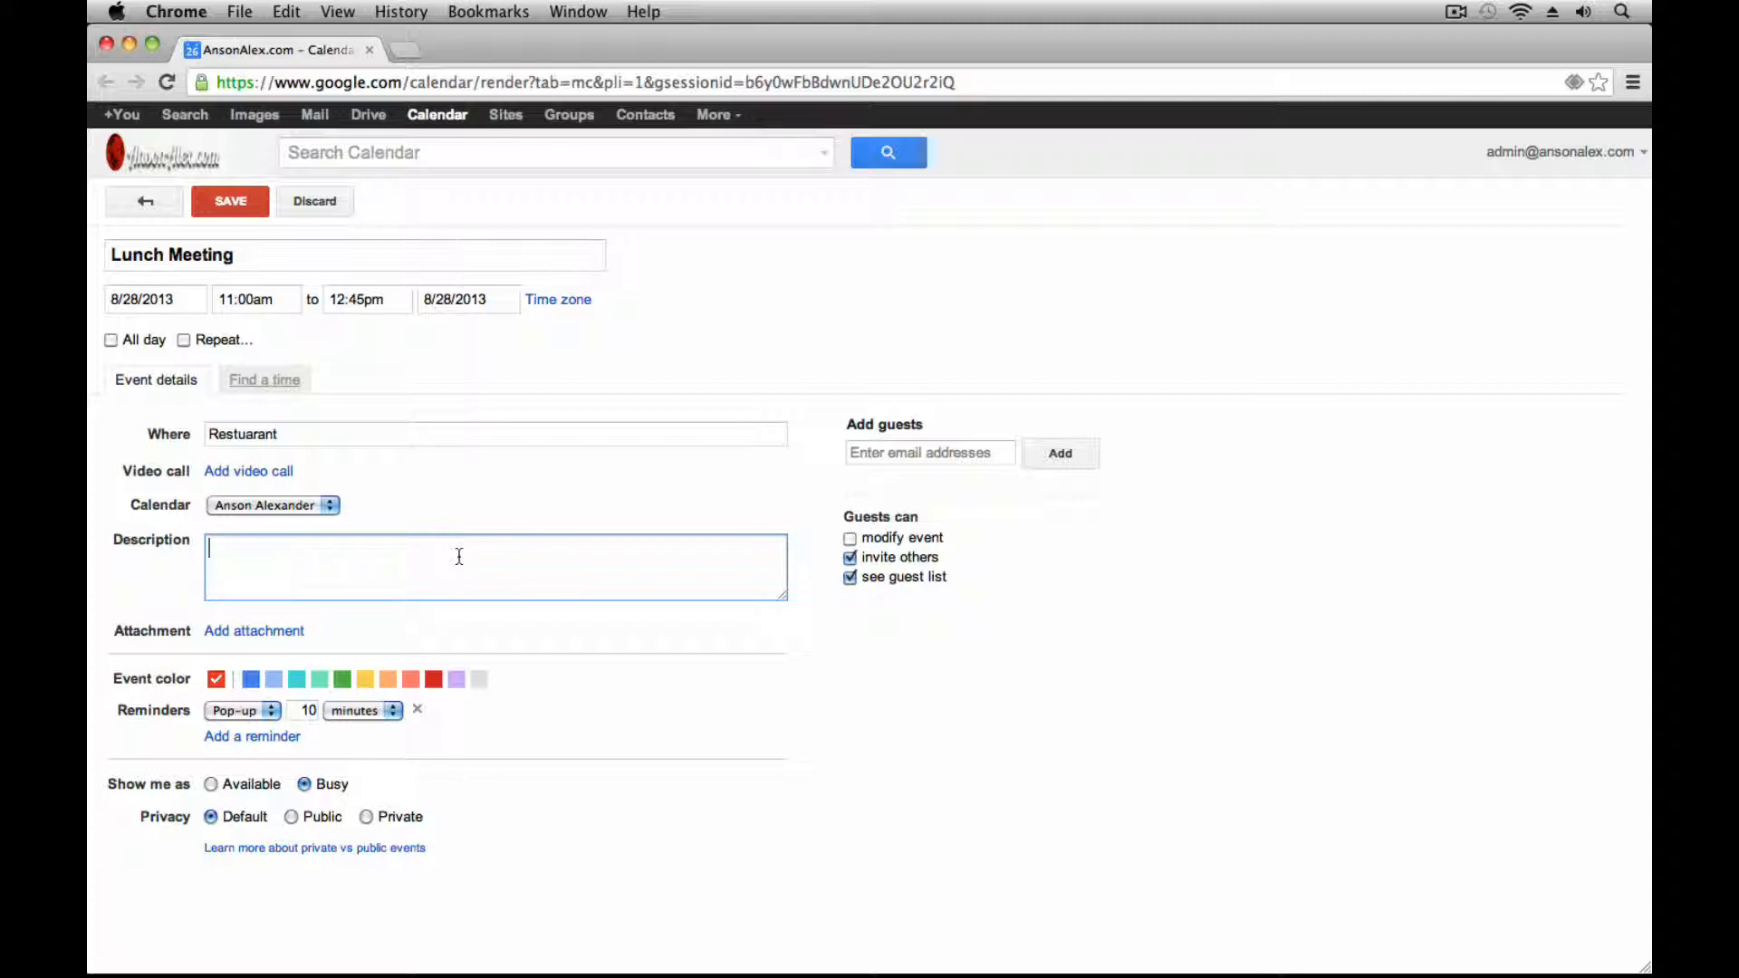
Add a second guest's e-mail address to Lunch Meeting, then return to the main calendar
click(899, 459)
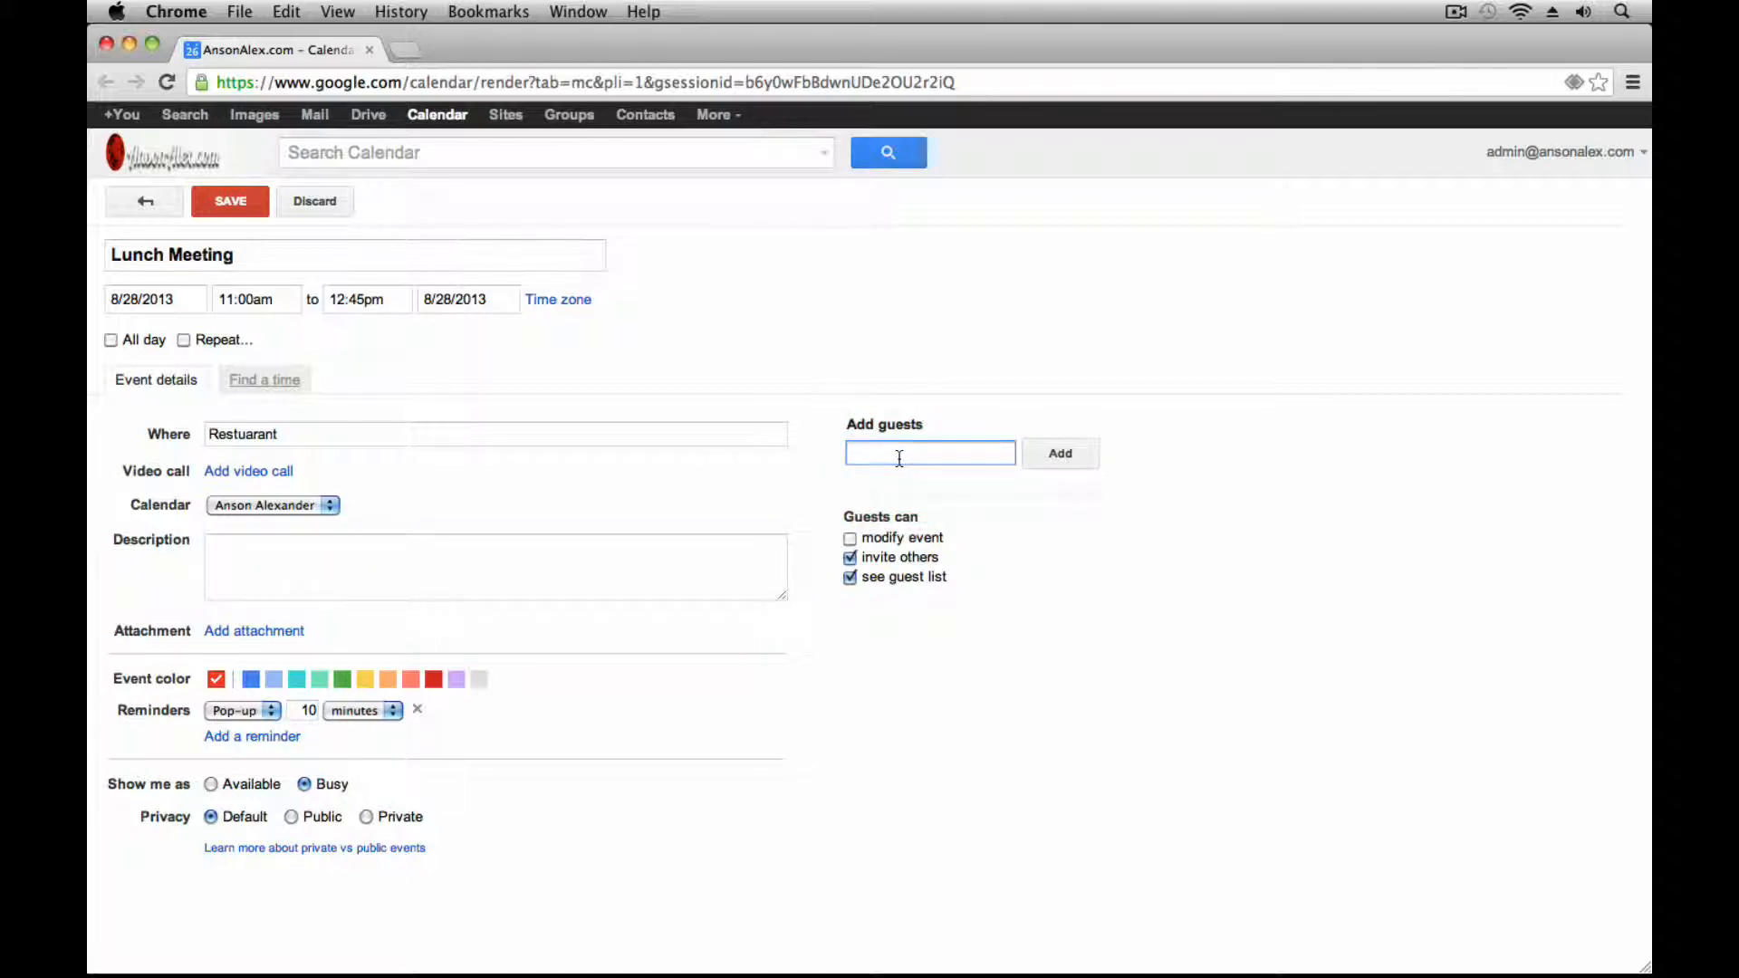
click(1058, 452)
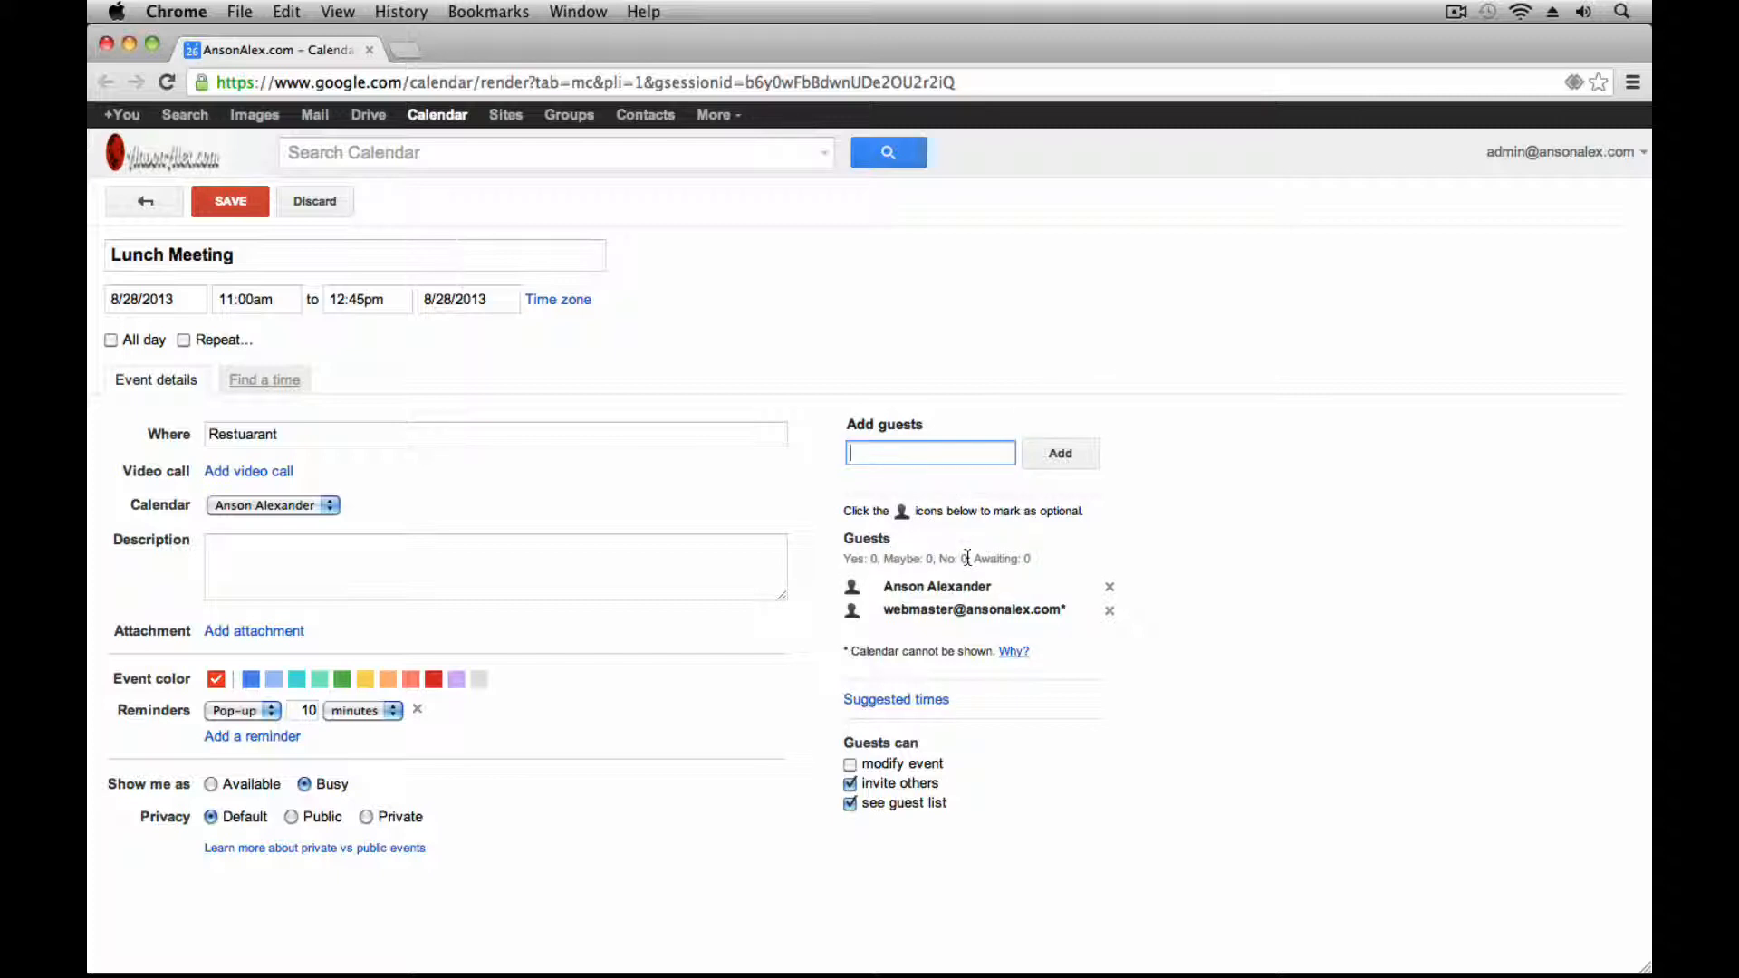
click(1235, 525)
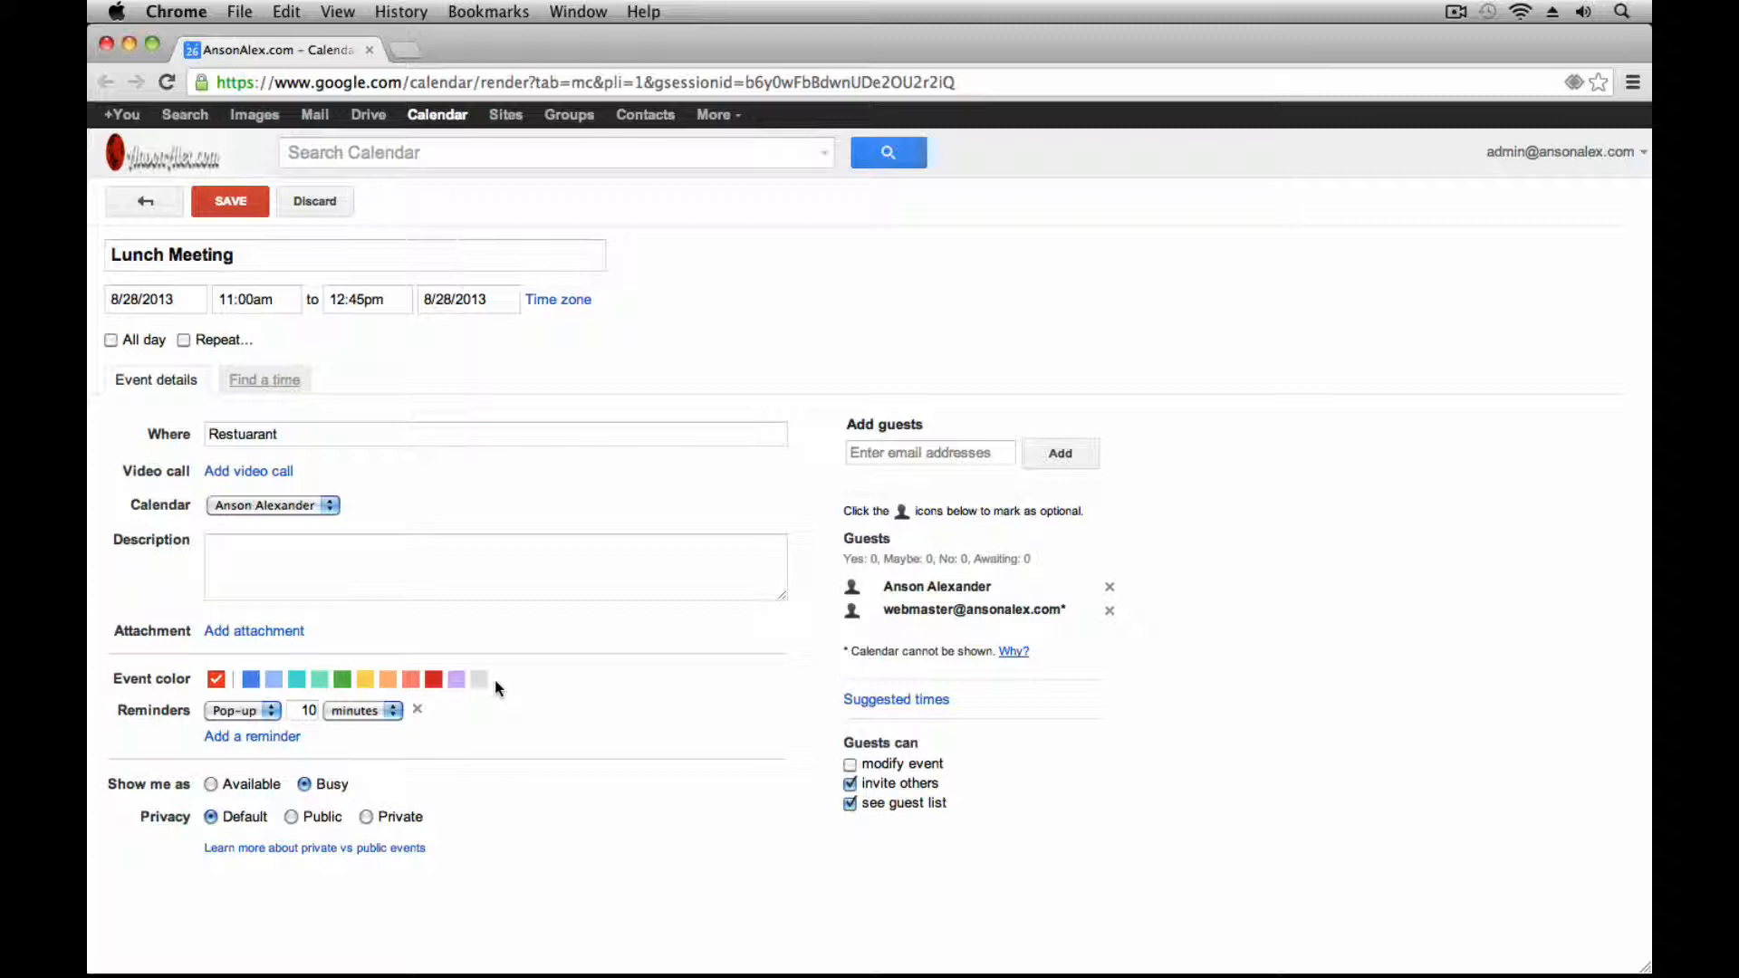
click(453, 118)
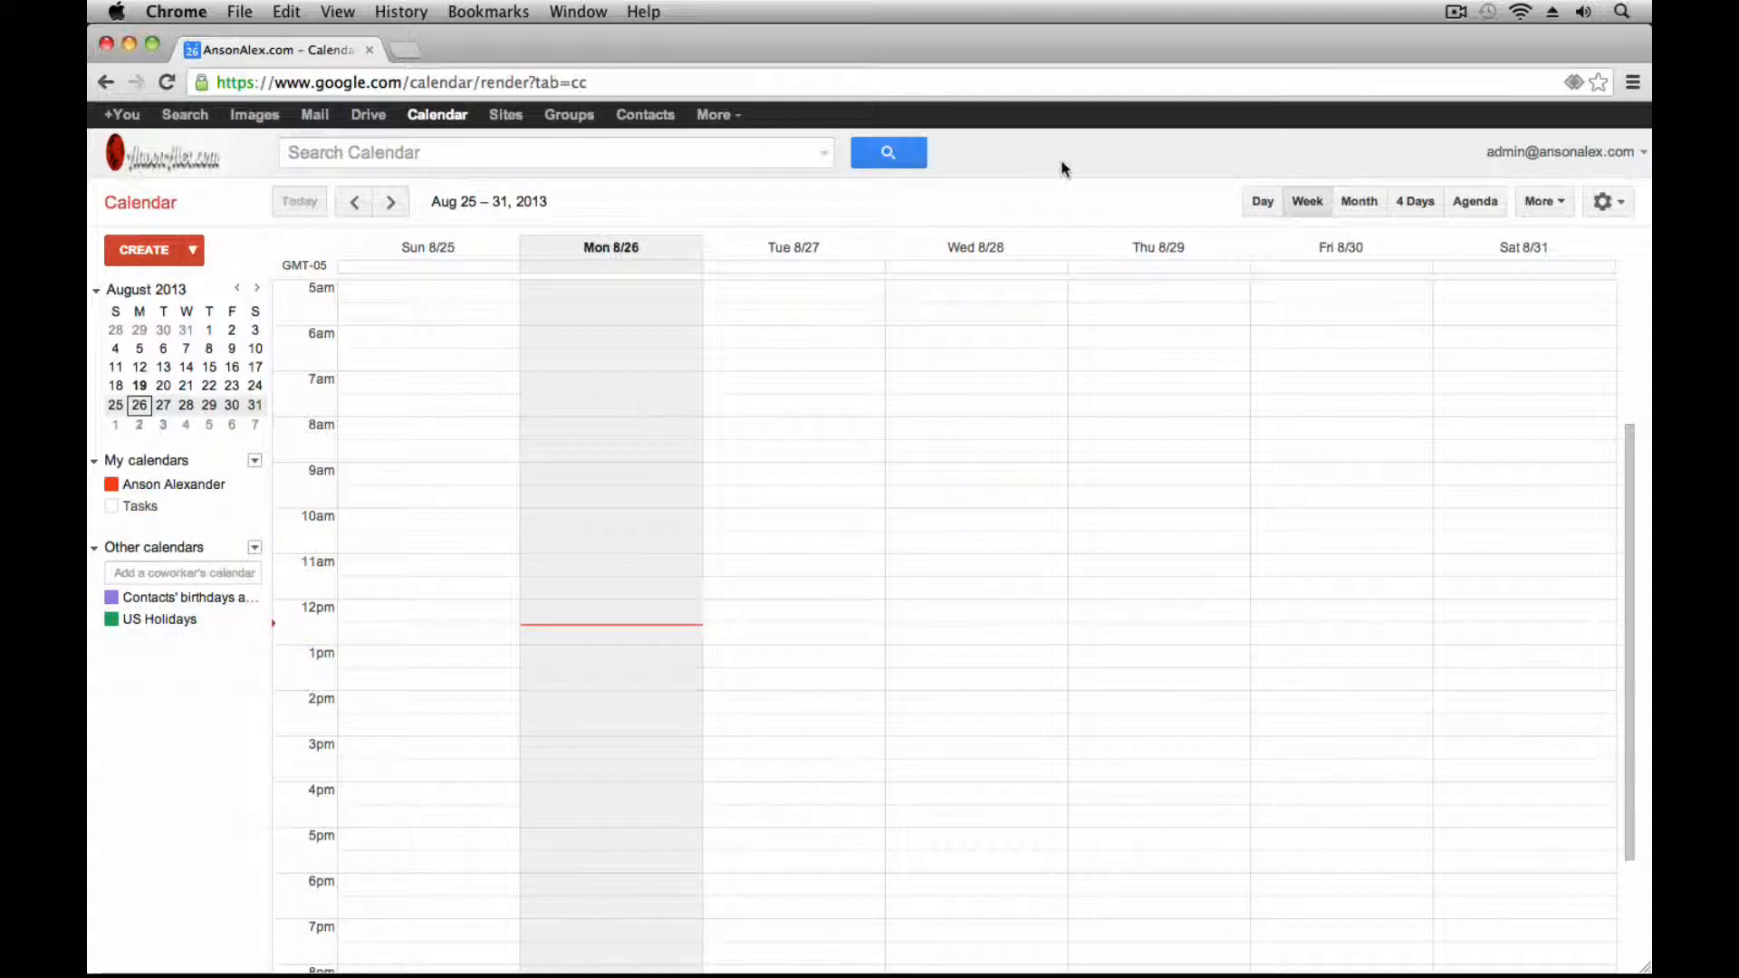
Switch to month view, step forward to September 2013 and back to August 2013
click(1363, 203)
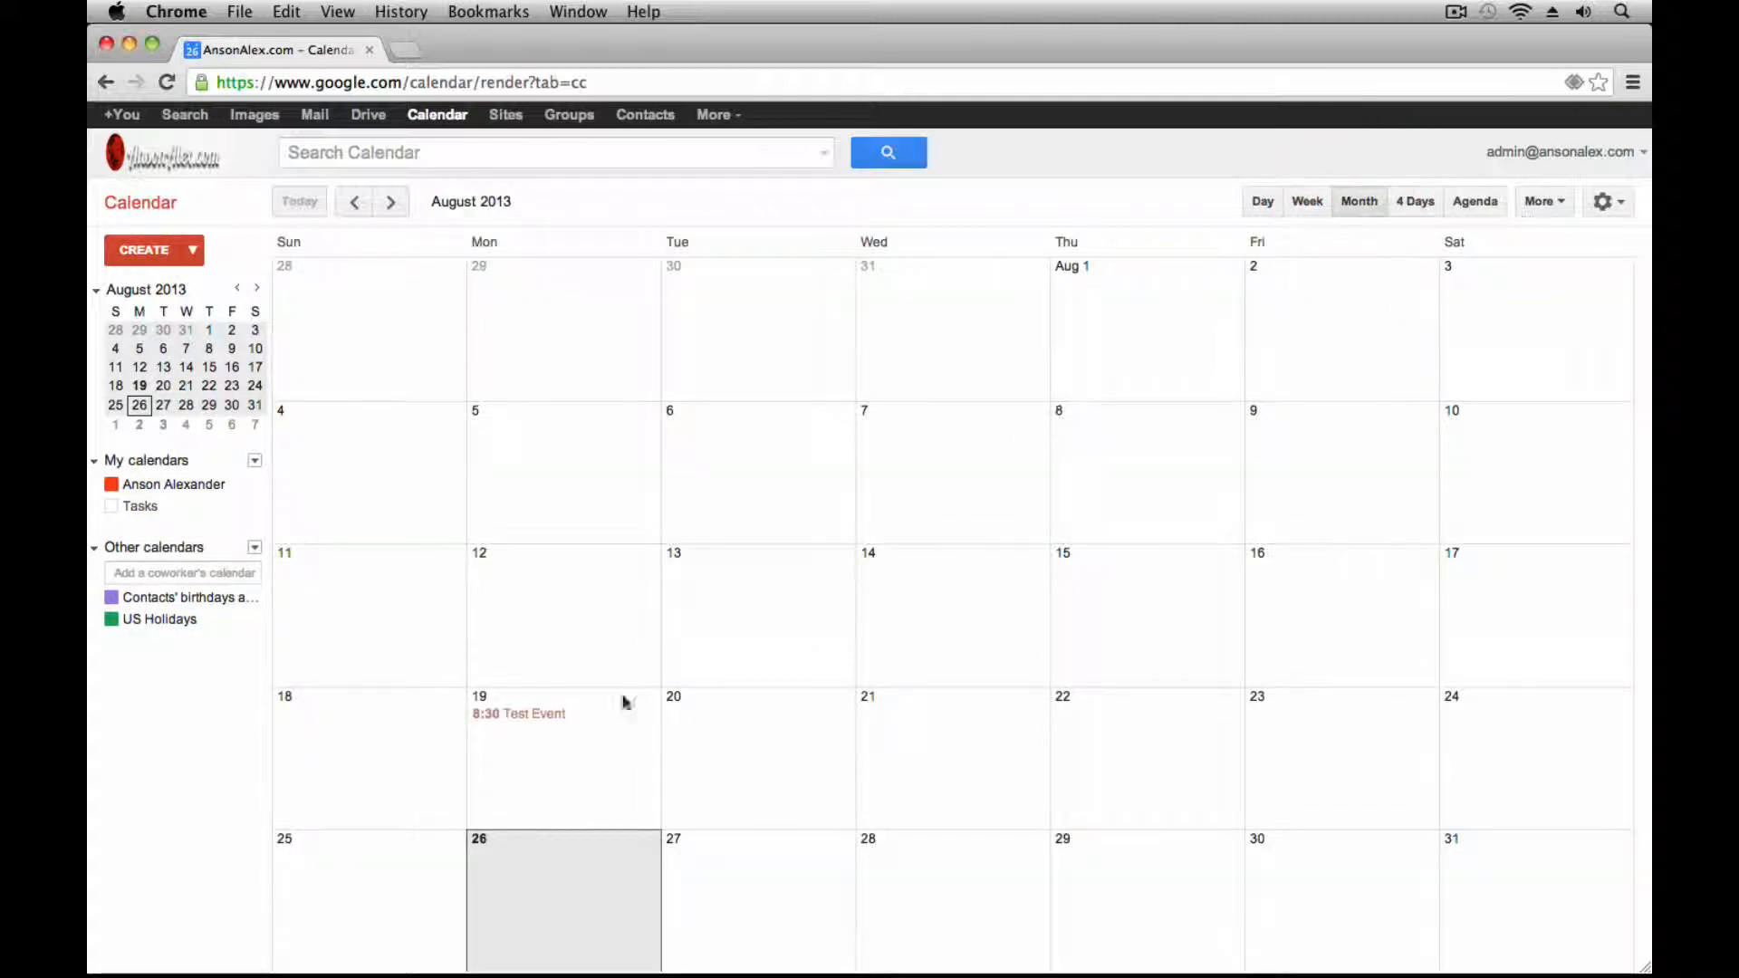
click(390, 202)
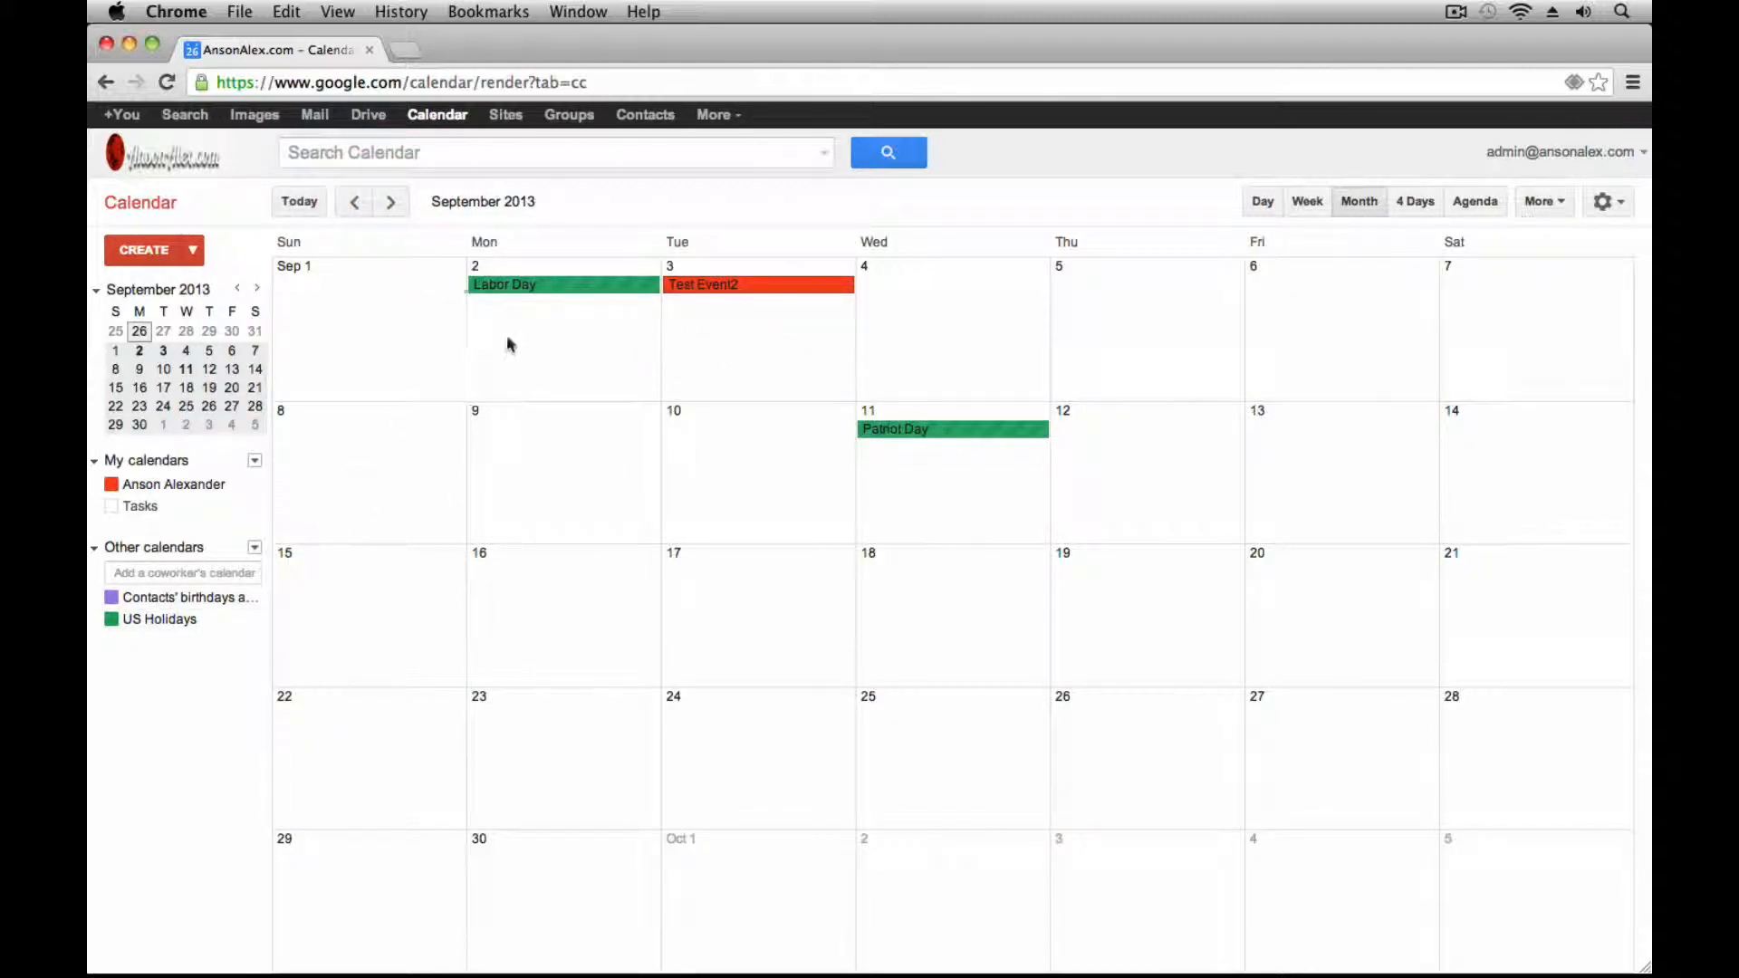
click(354, 202)
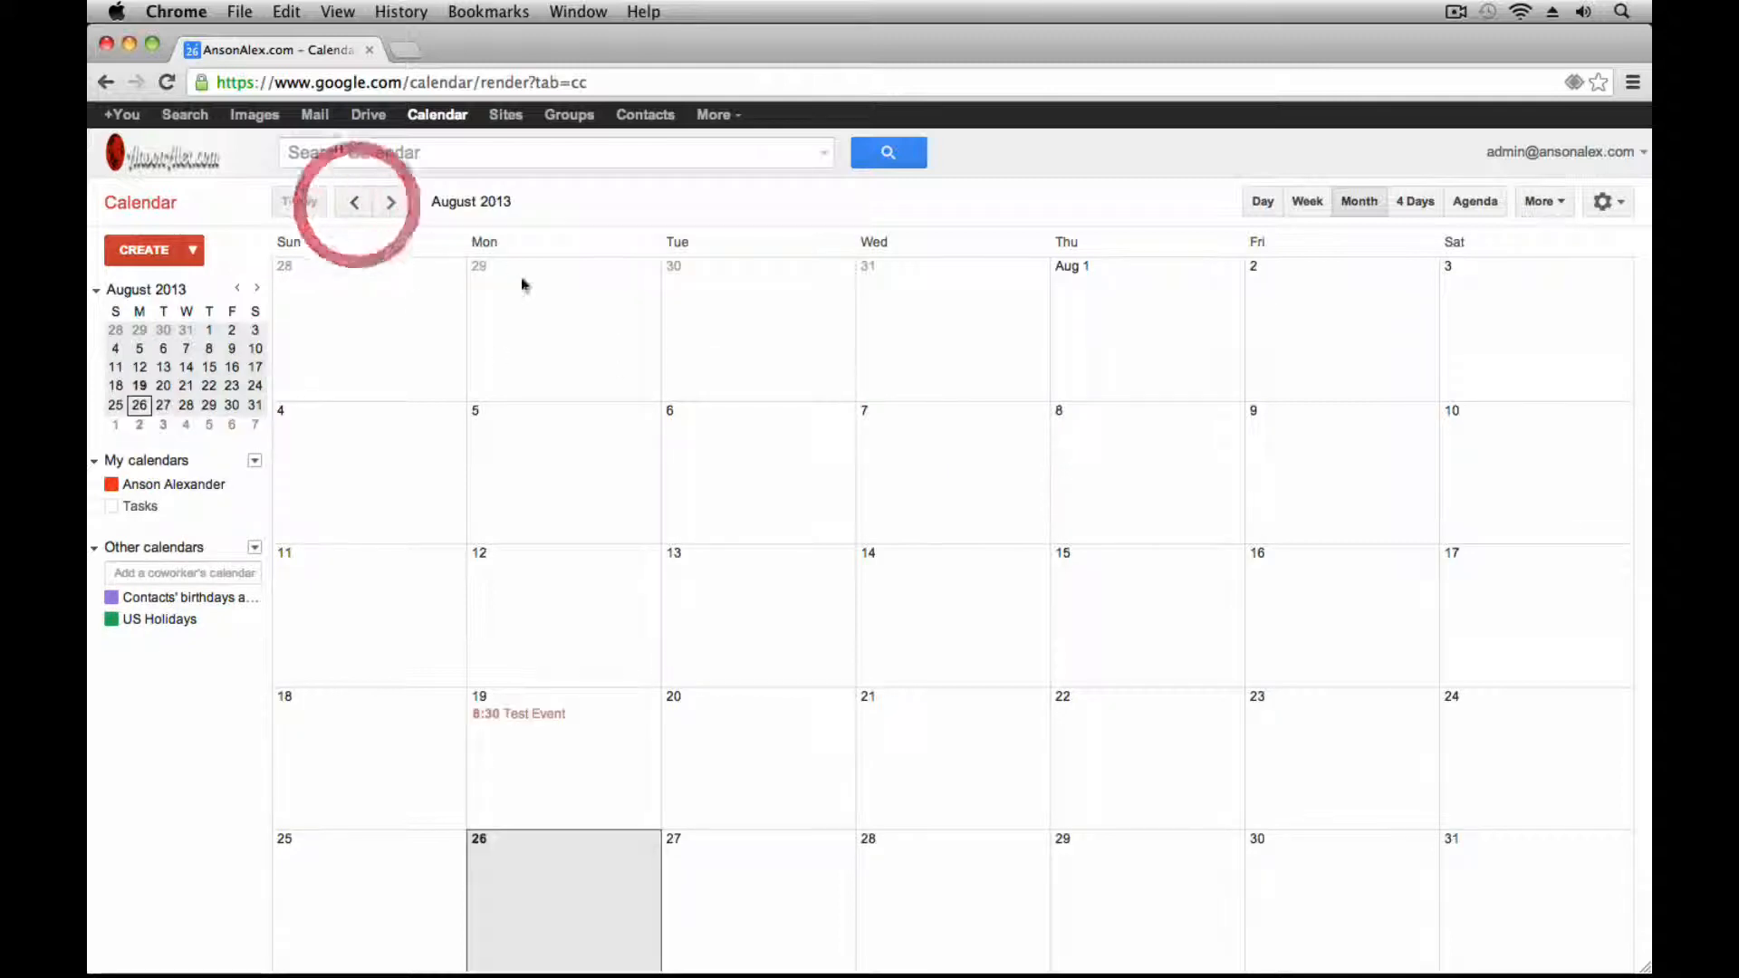
Create a new event on August 28 timed from 11:00am to 12:45pm
click(928, 880)
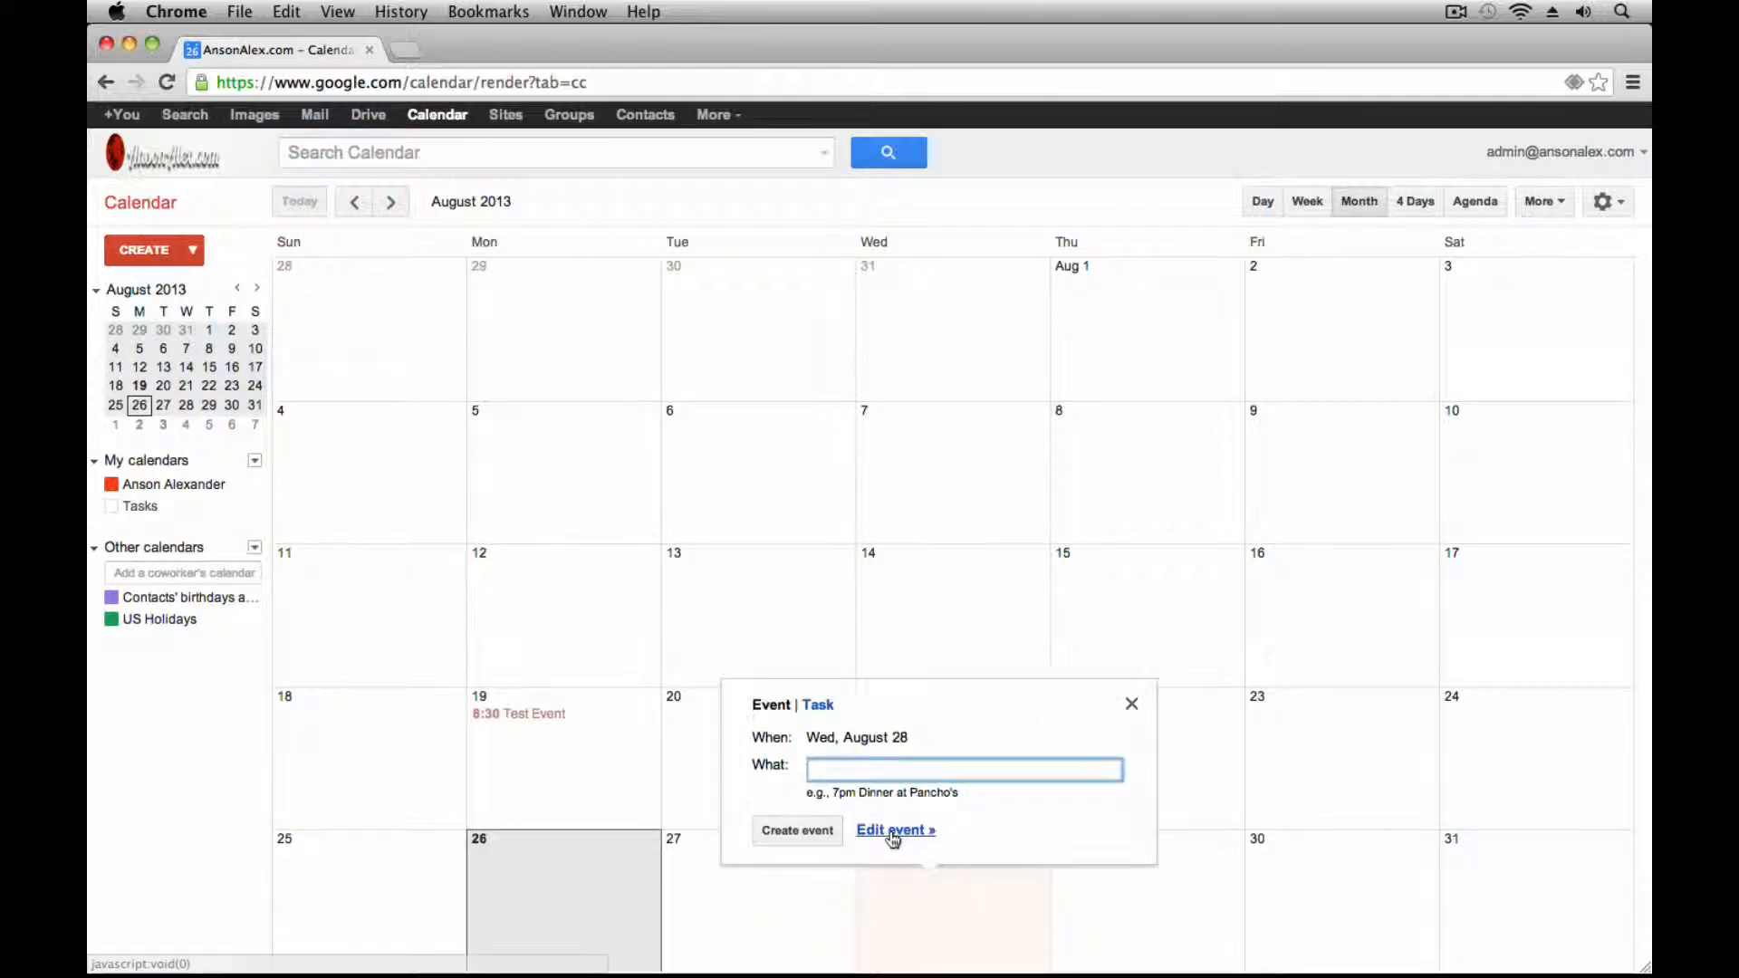
click(893, 831)
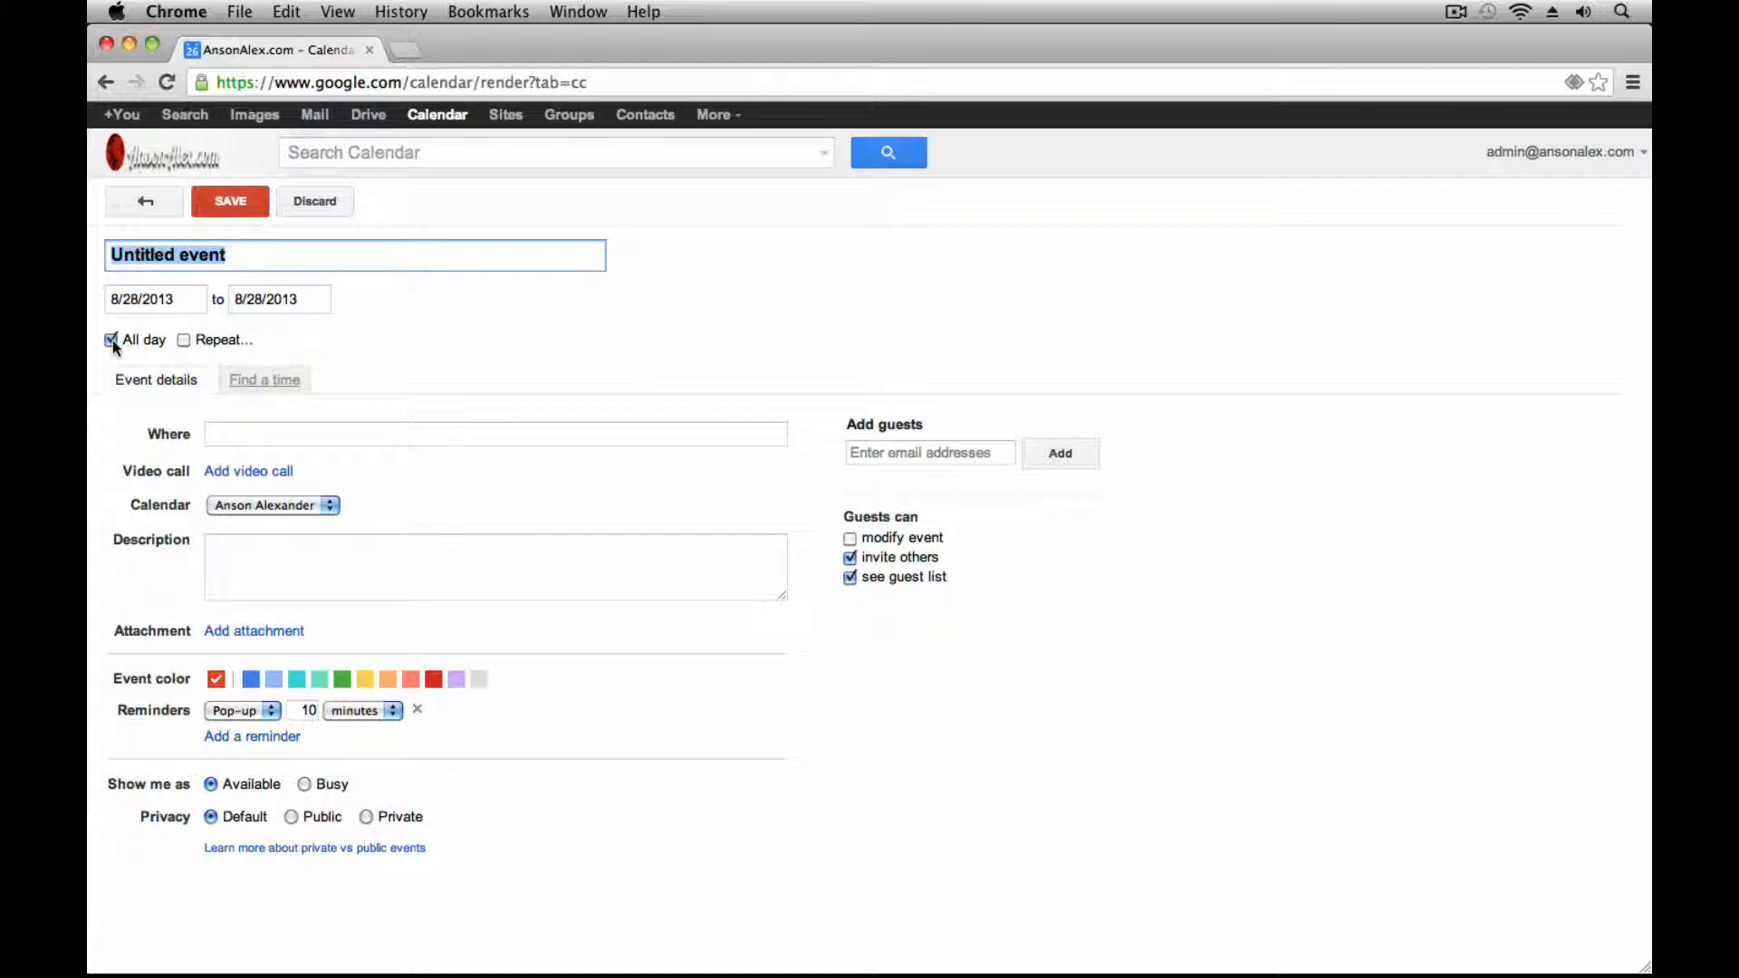
click(110, 340)
click(268, 300)
click(257, 432)
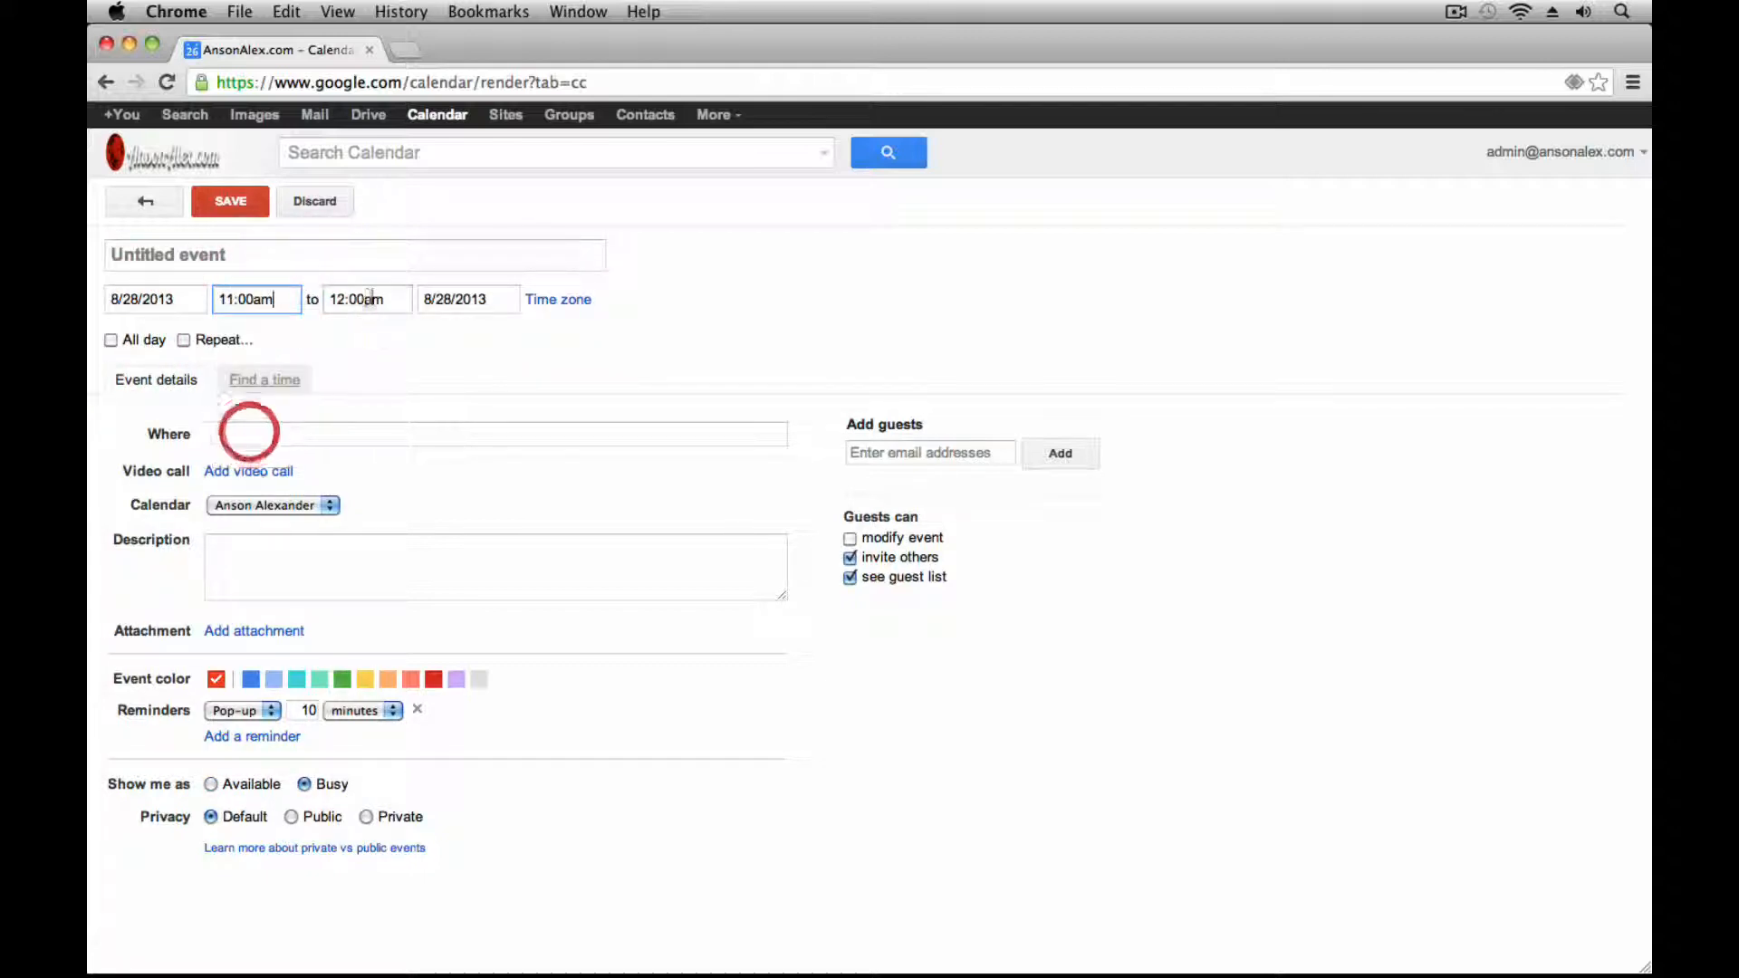
click(361, 297)
key(BackSpace)
key(BackSpace)
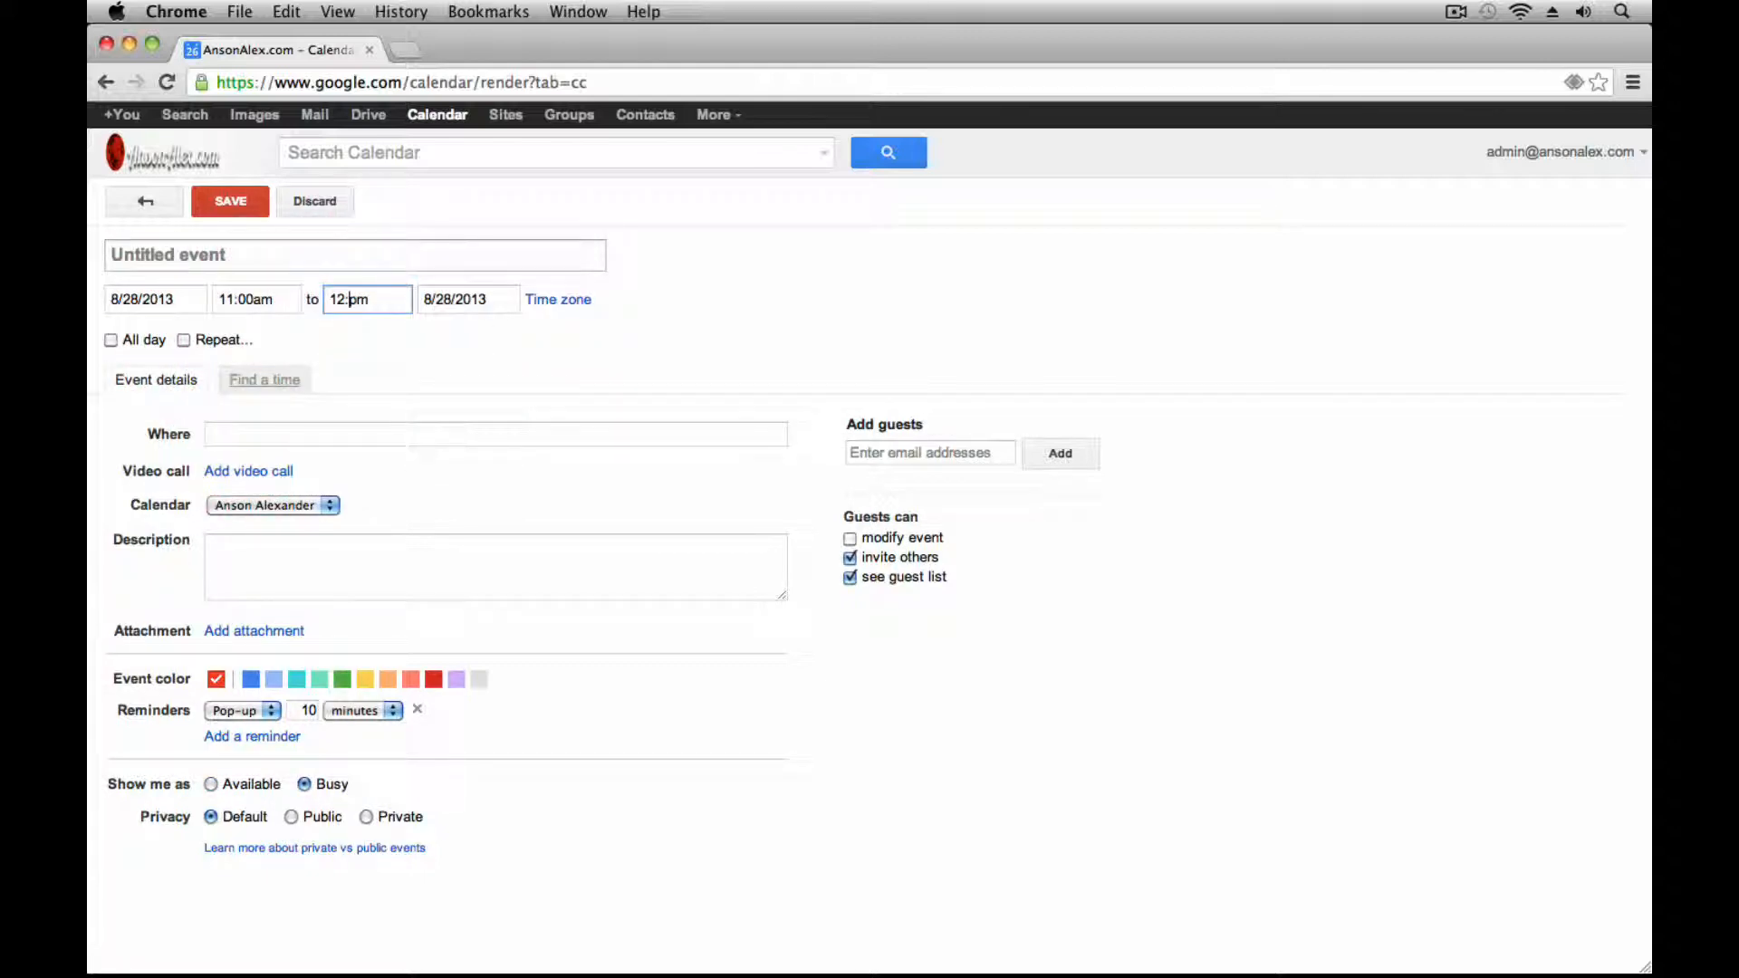
text(45)
click(570, 689)
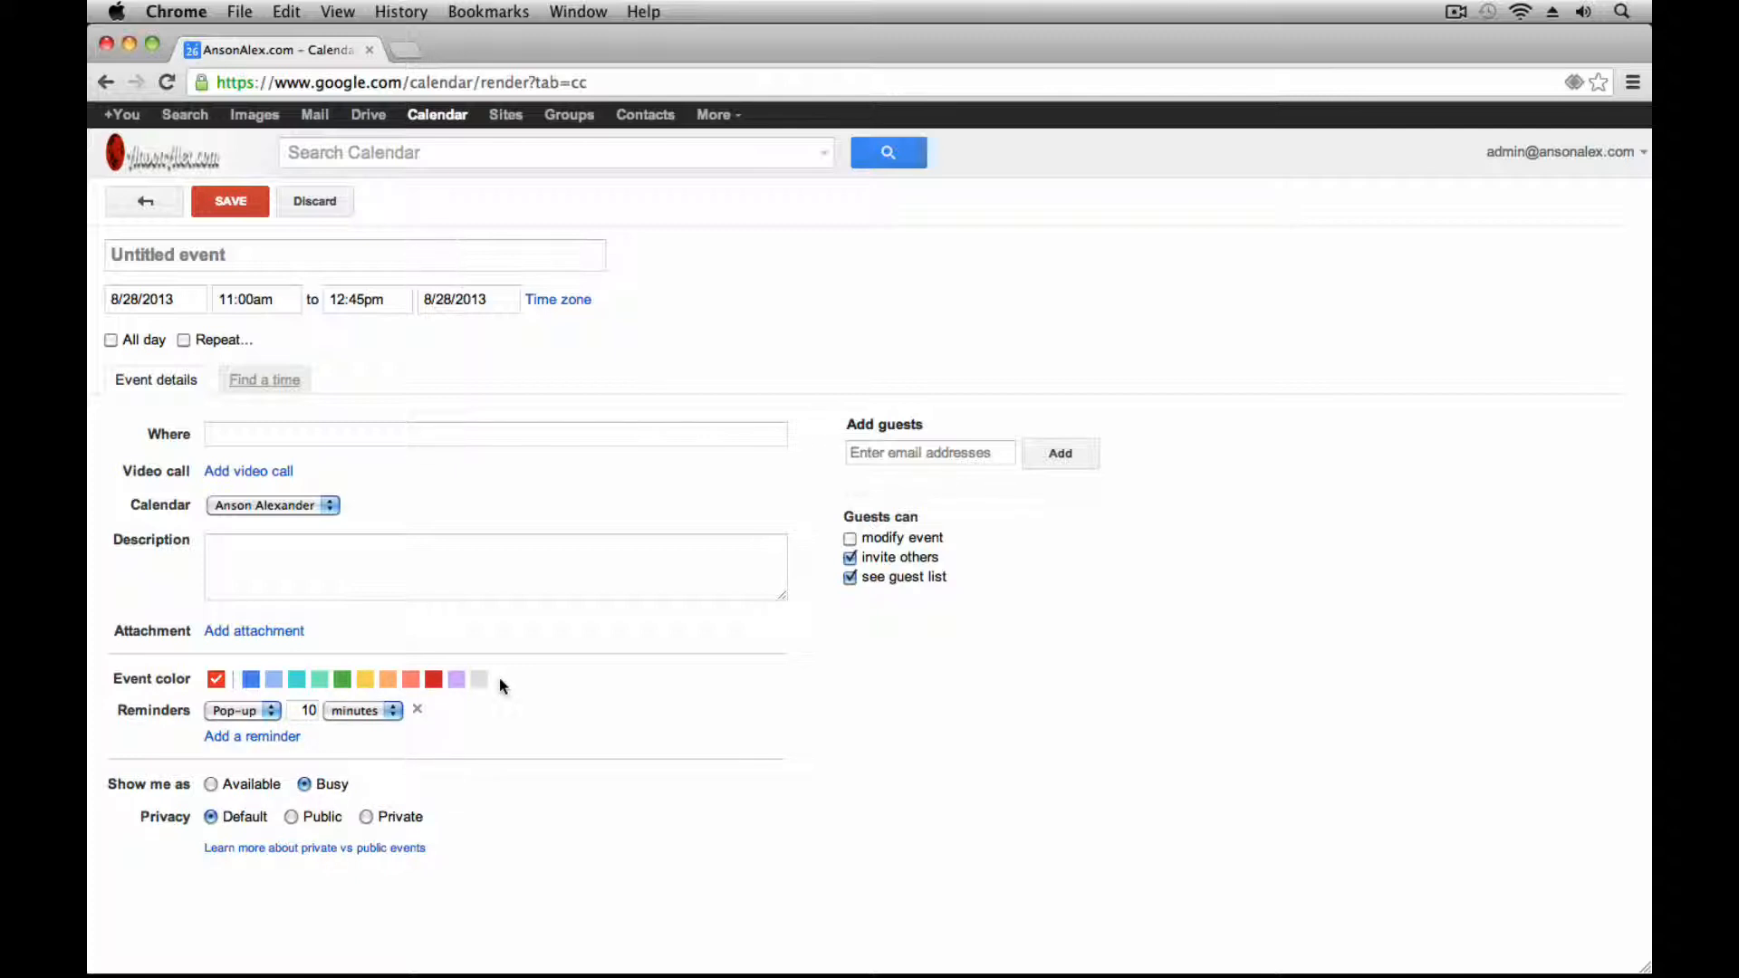
click(921, 452)
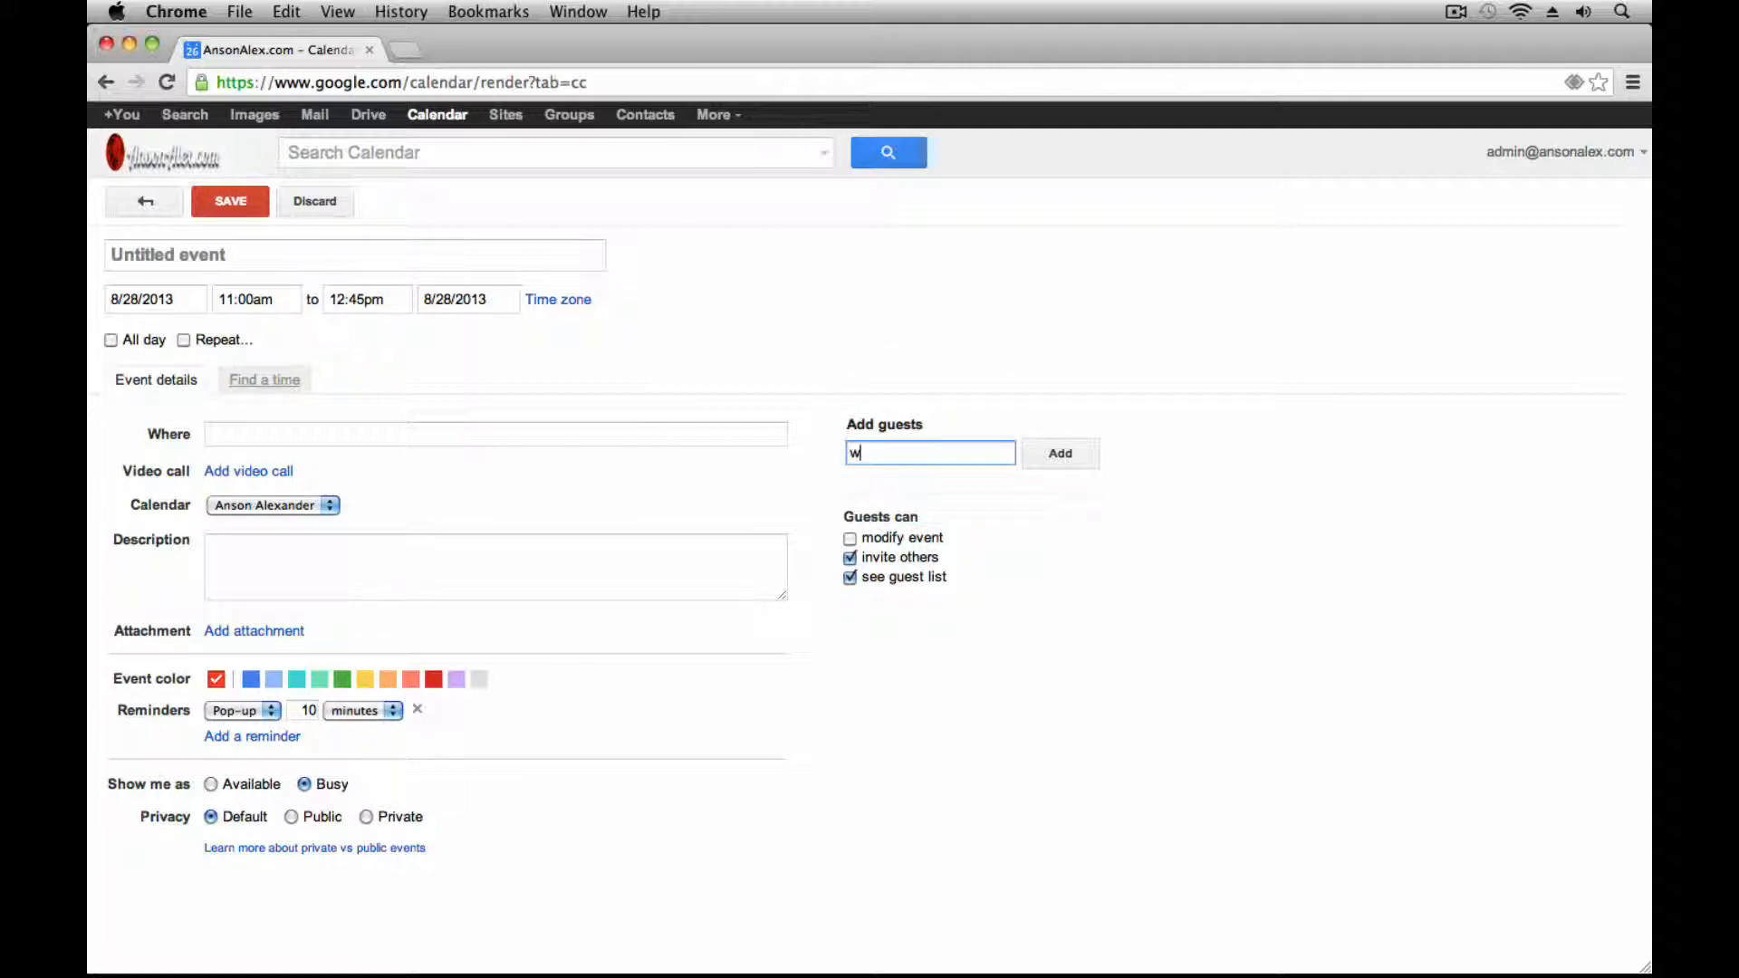
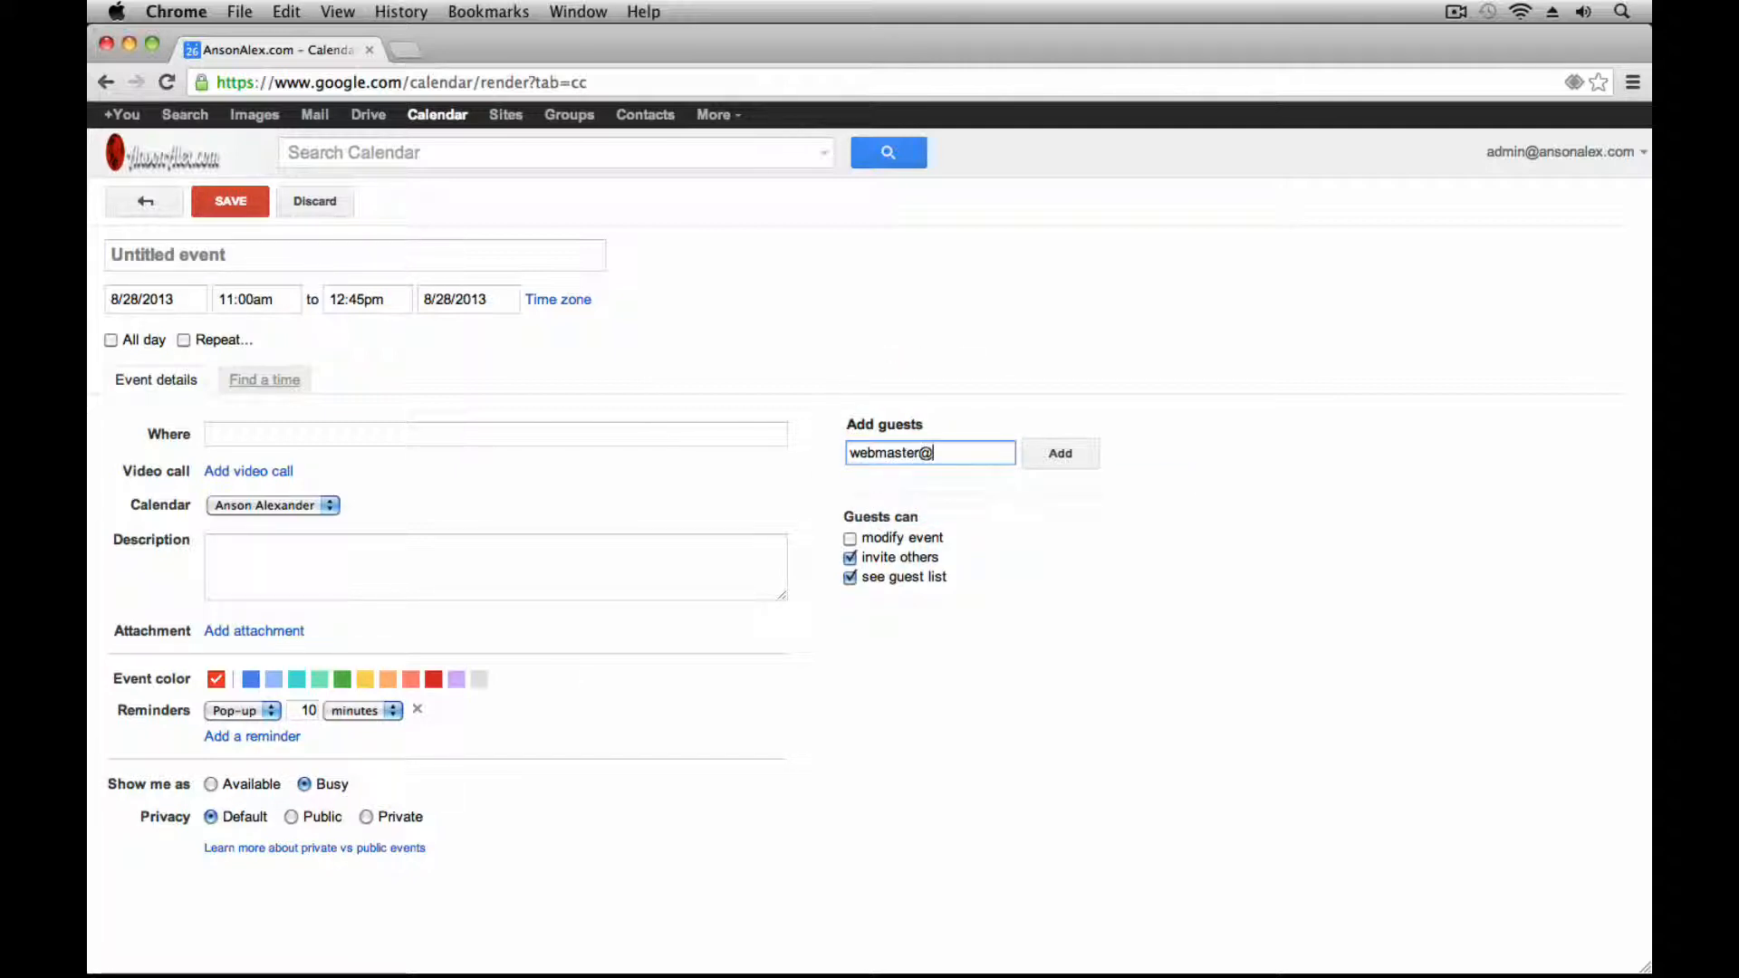
Add the second guest's e-mail address to the new event
key(Return)
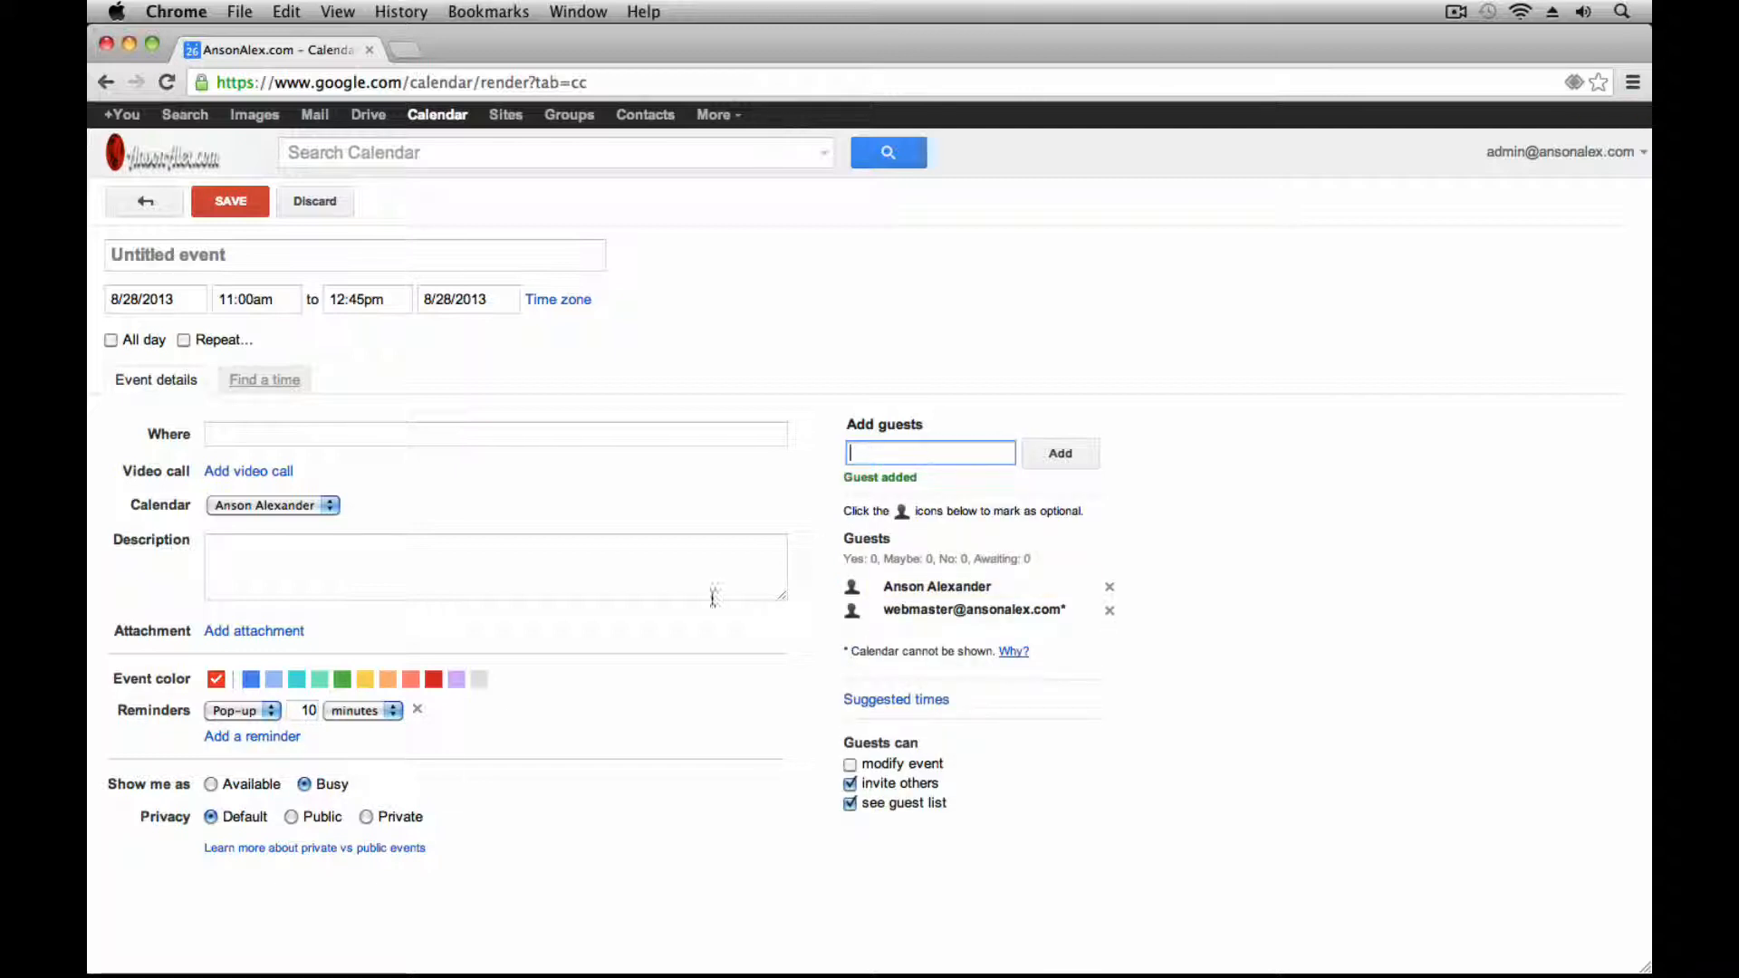
Set the event location to 'Restuarant'
click(447, 431)
text(R)
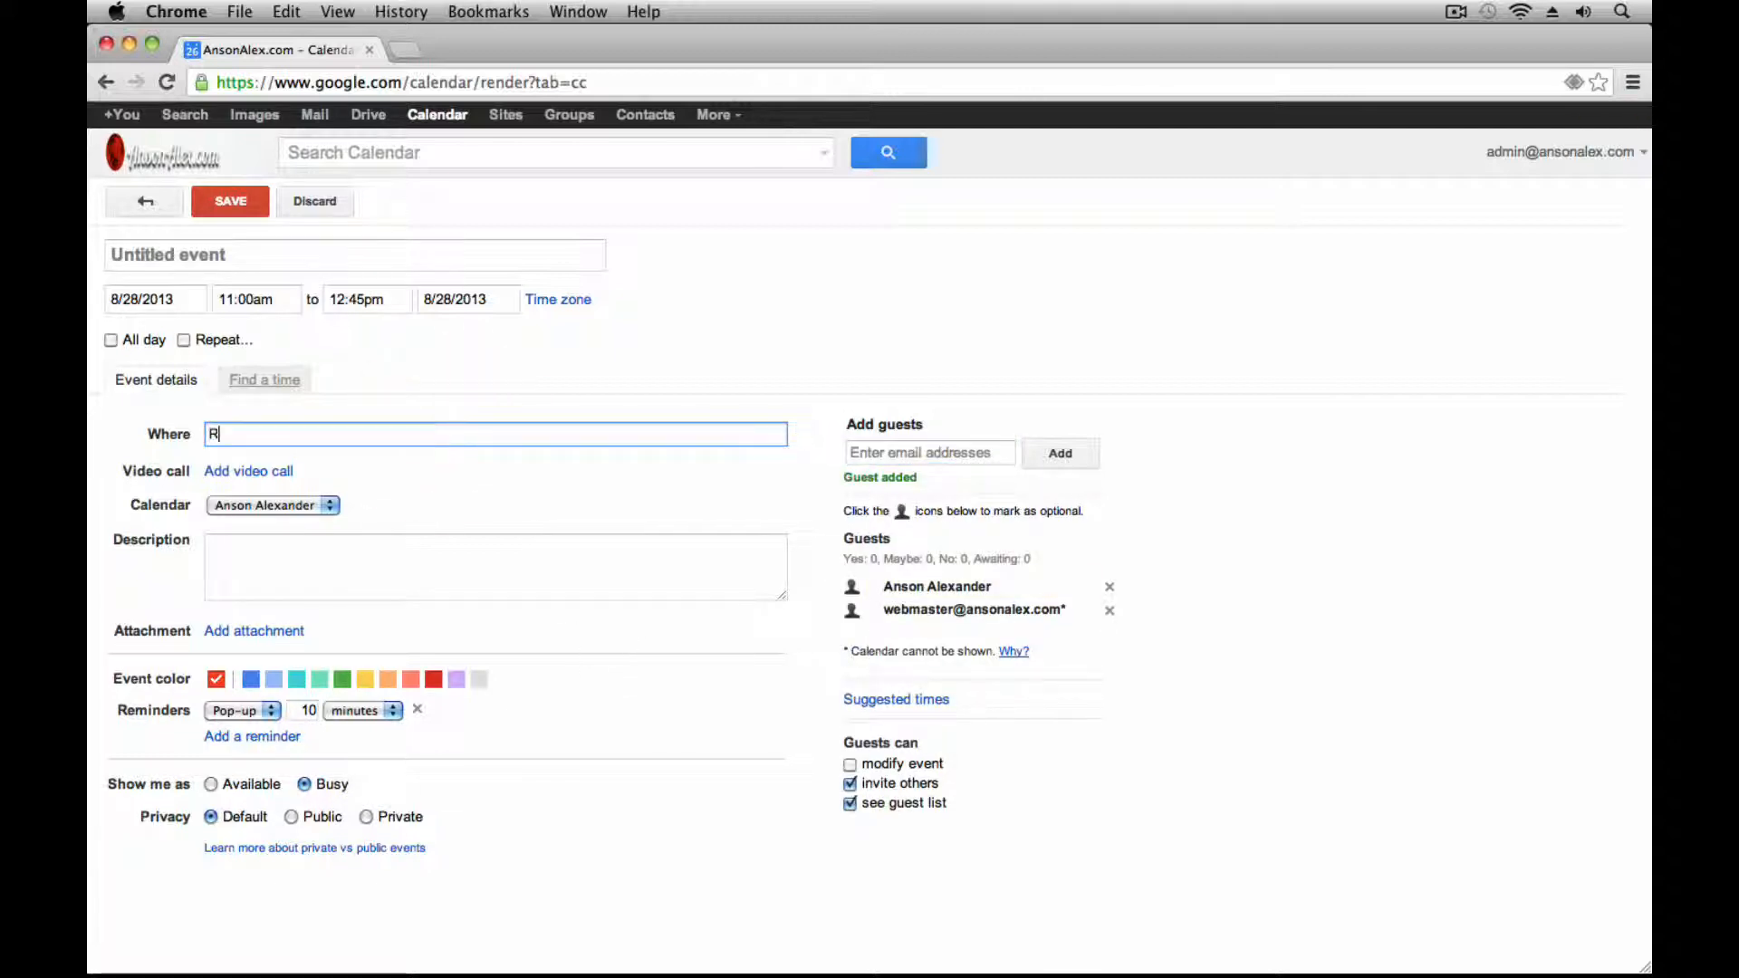
text(estyar)
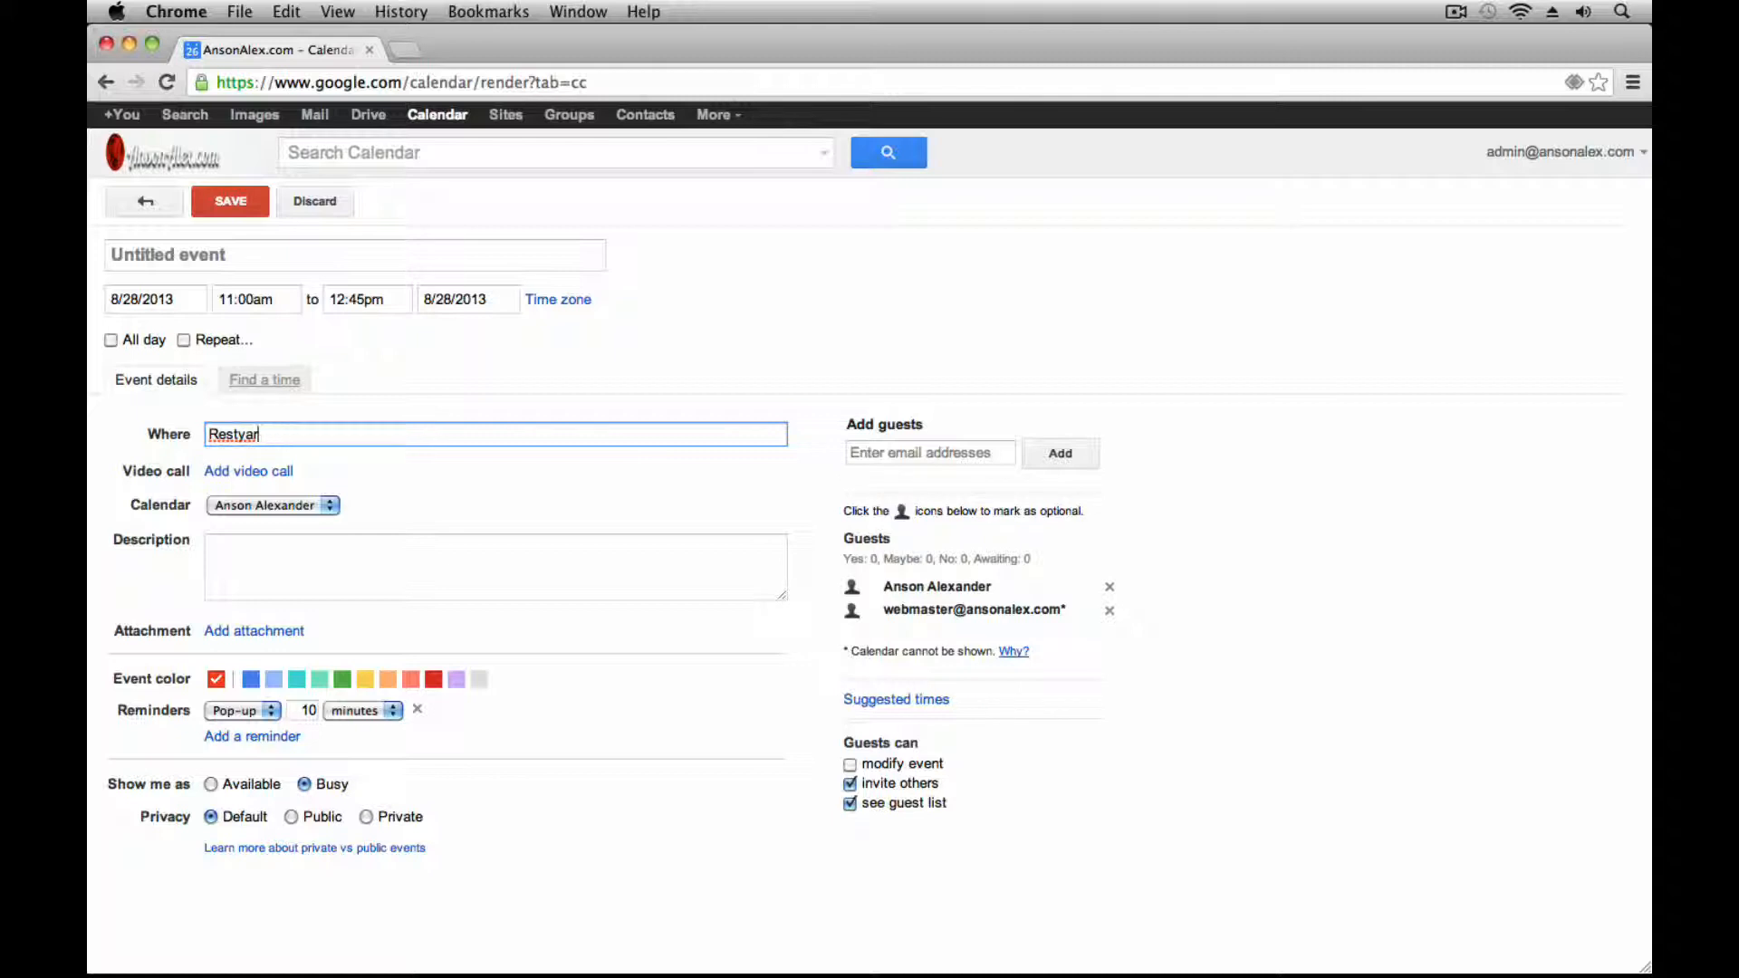
key(BackSpace)
key(BackSpace)
key(BackSpace)
text(uarant)
click(589, 710)
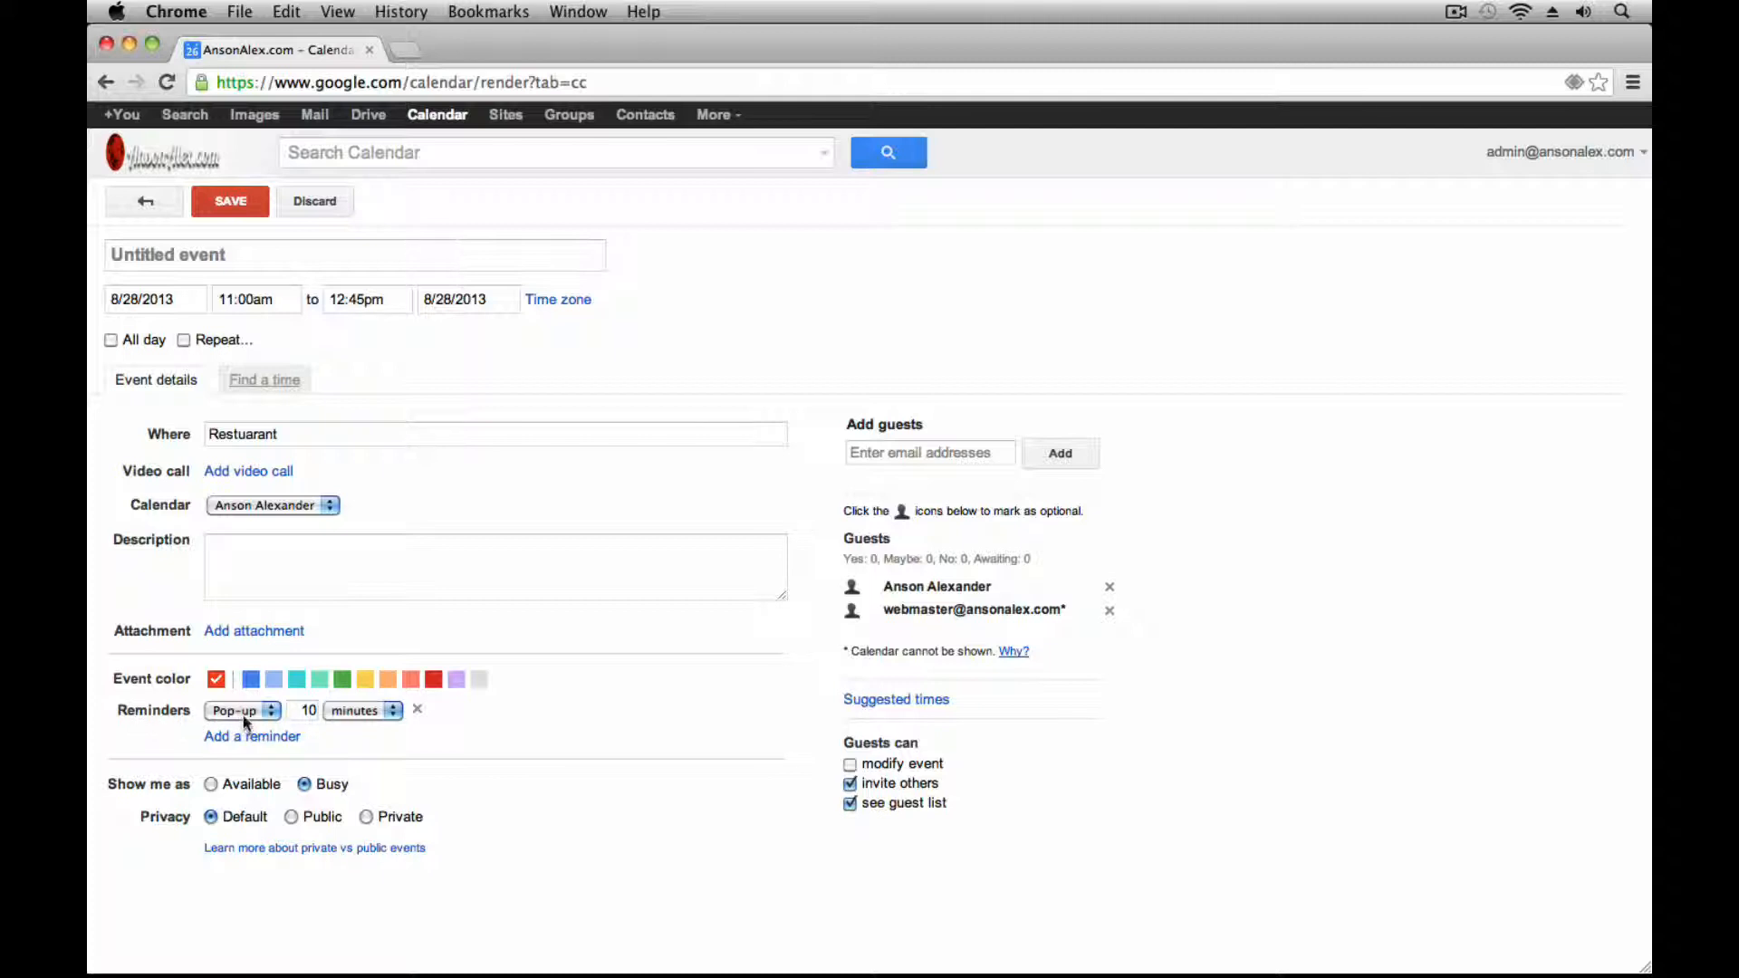
Make the first reminder an email sent 1 week before
click(310, 710)
click(266, 713)
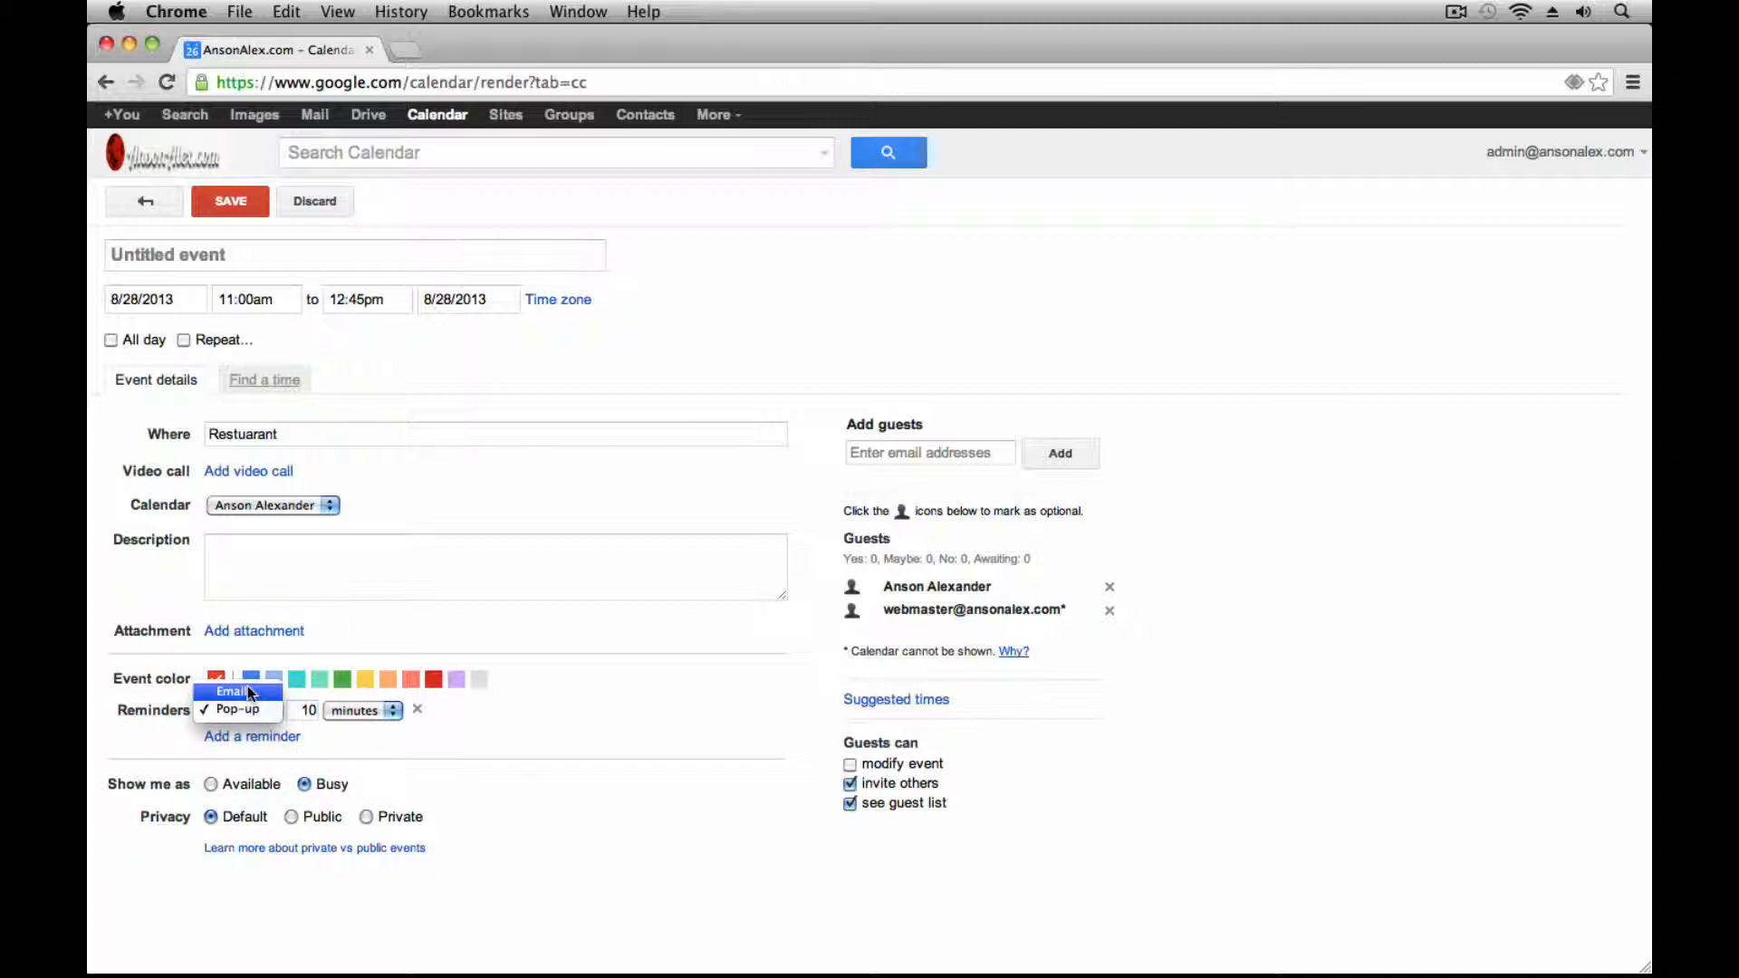
click(246, 691)
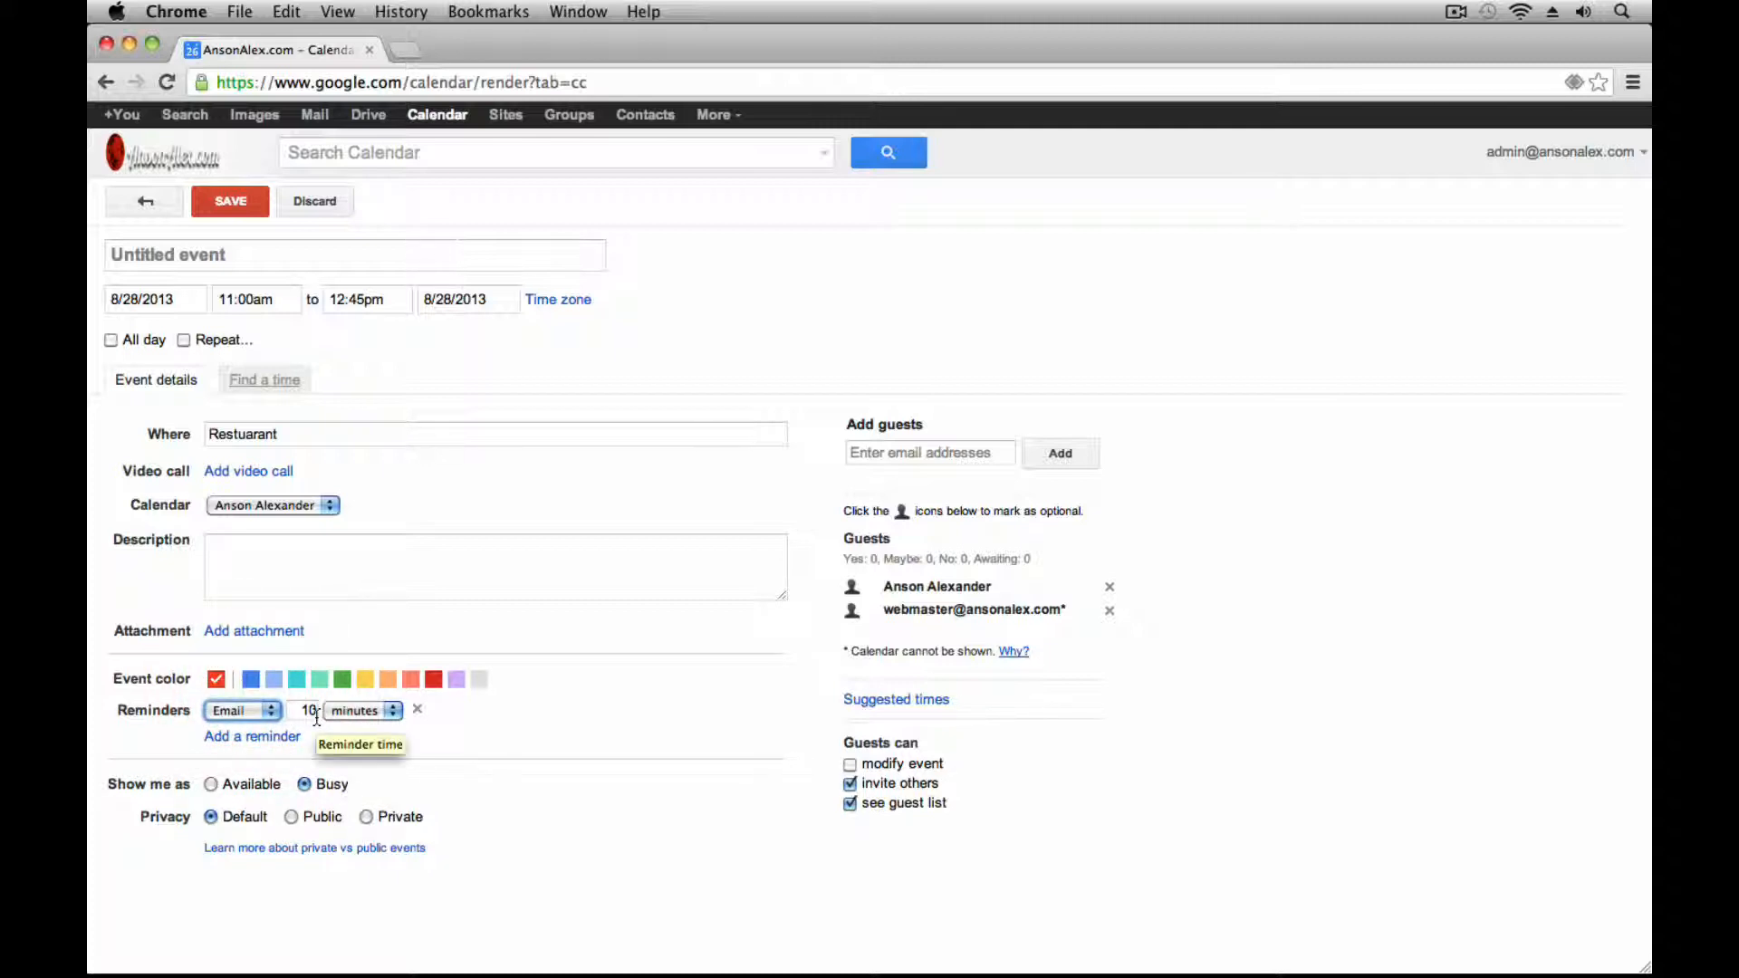
drag(301, 712, 347, 711)
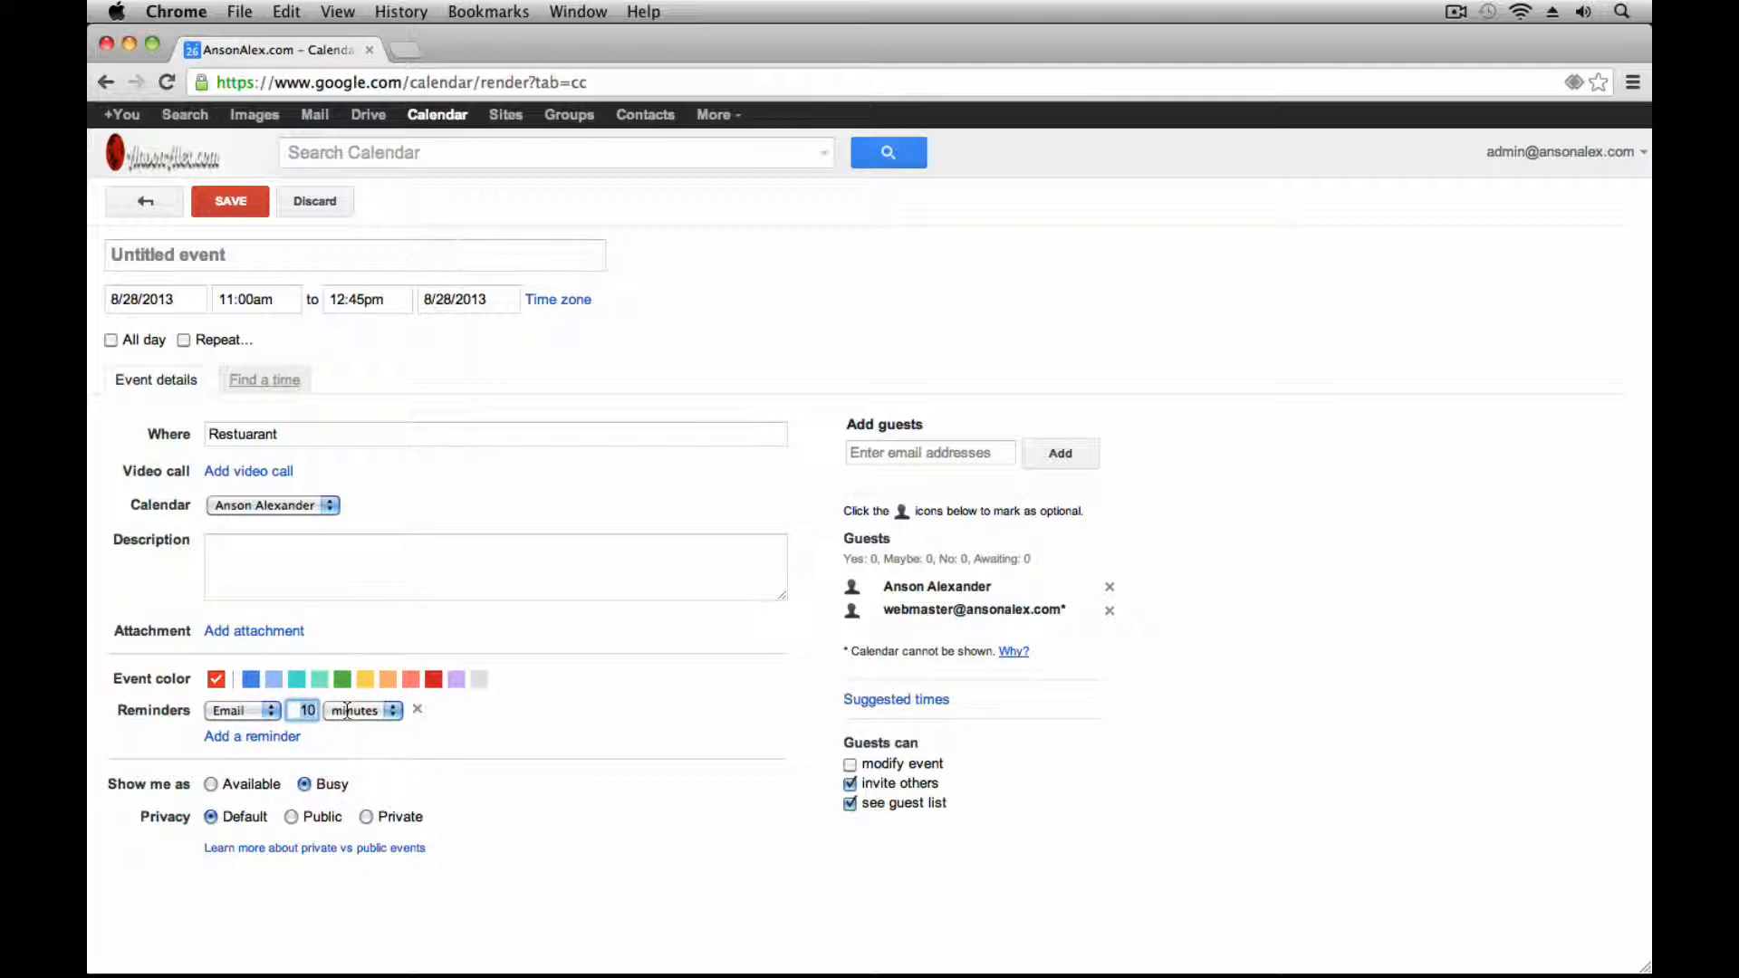
click(348, 712)
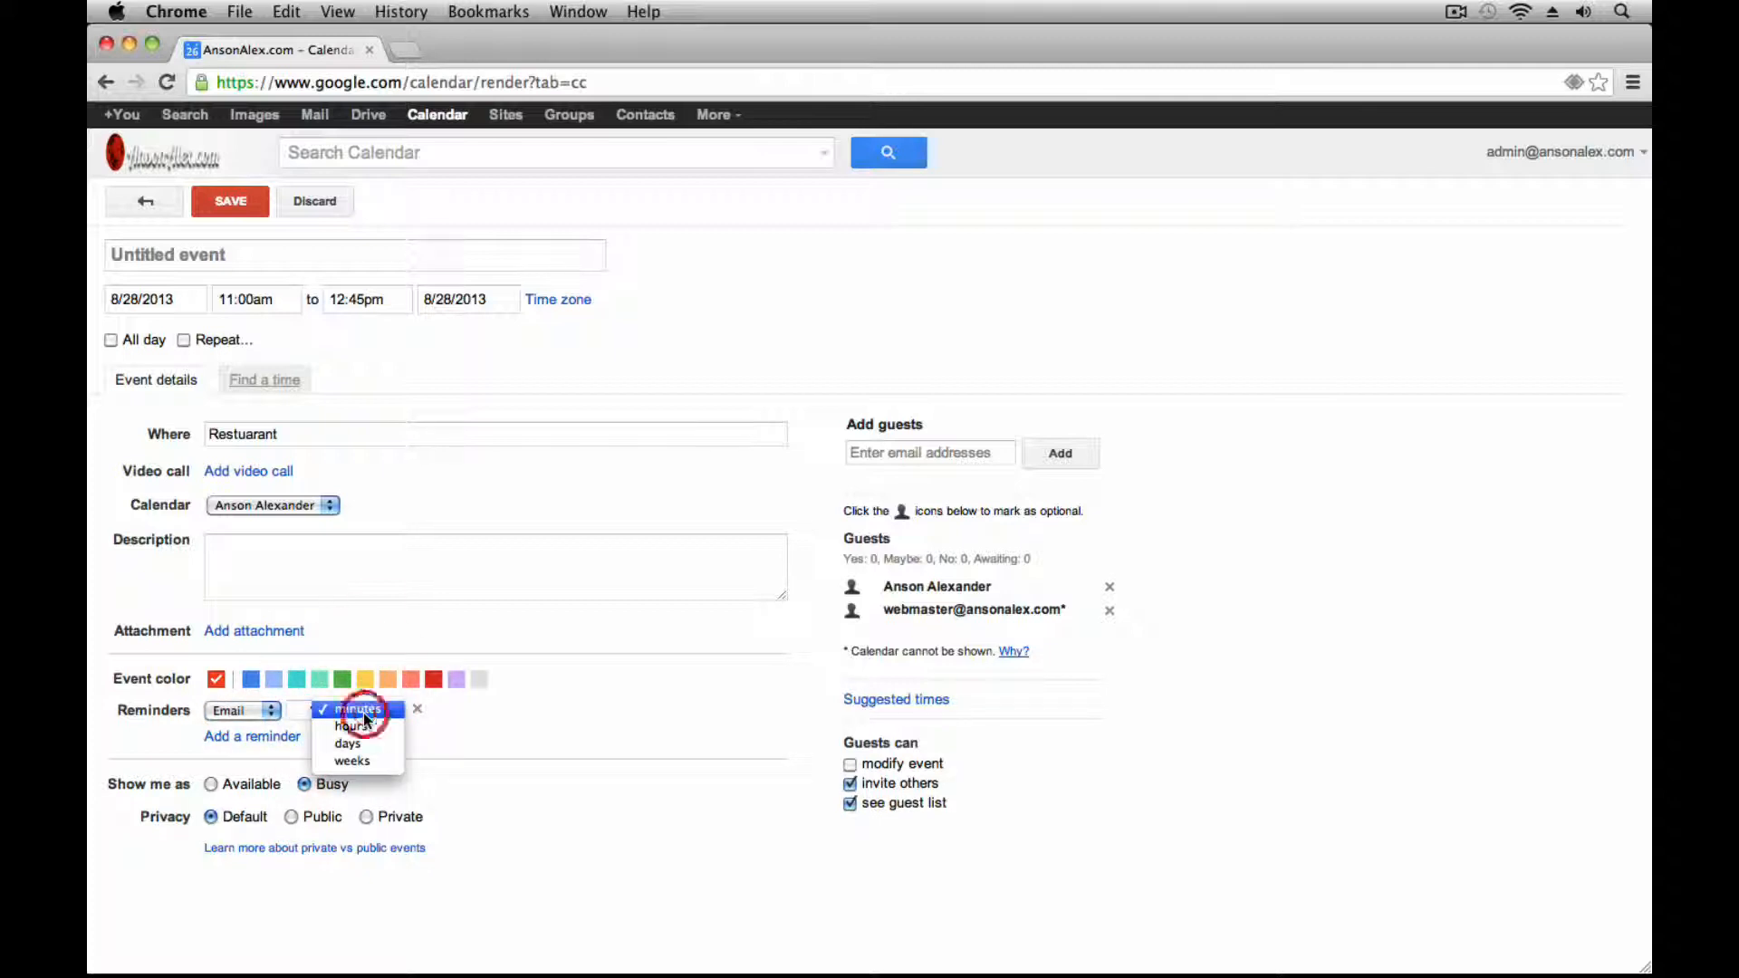
click(367, 761)
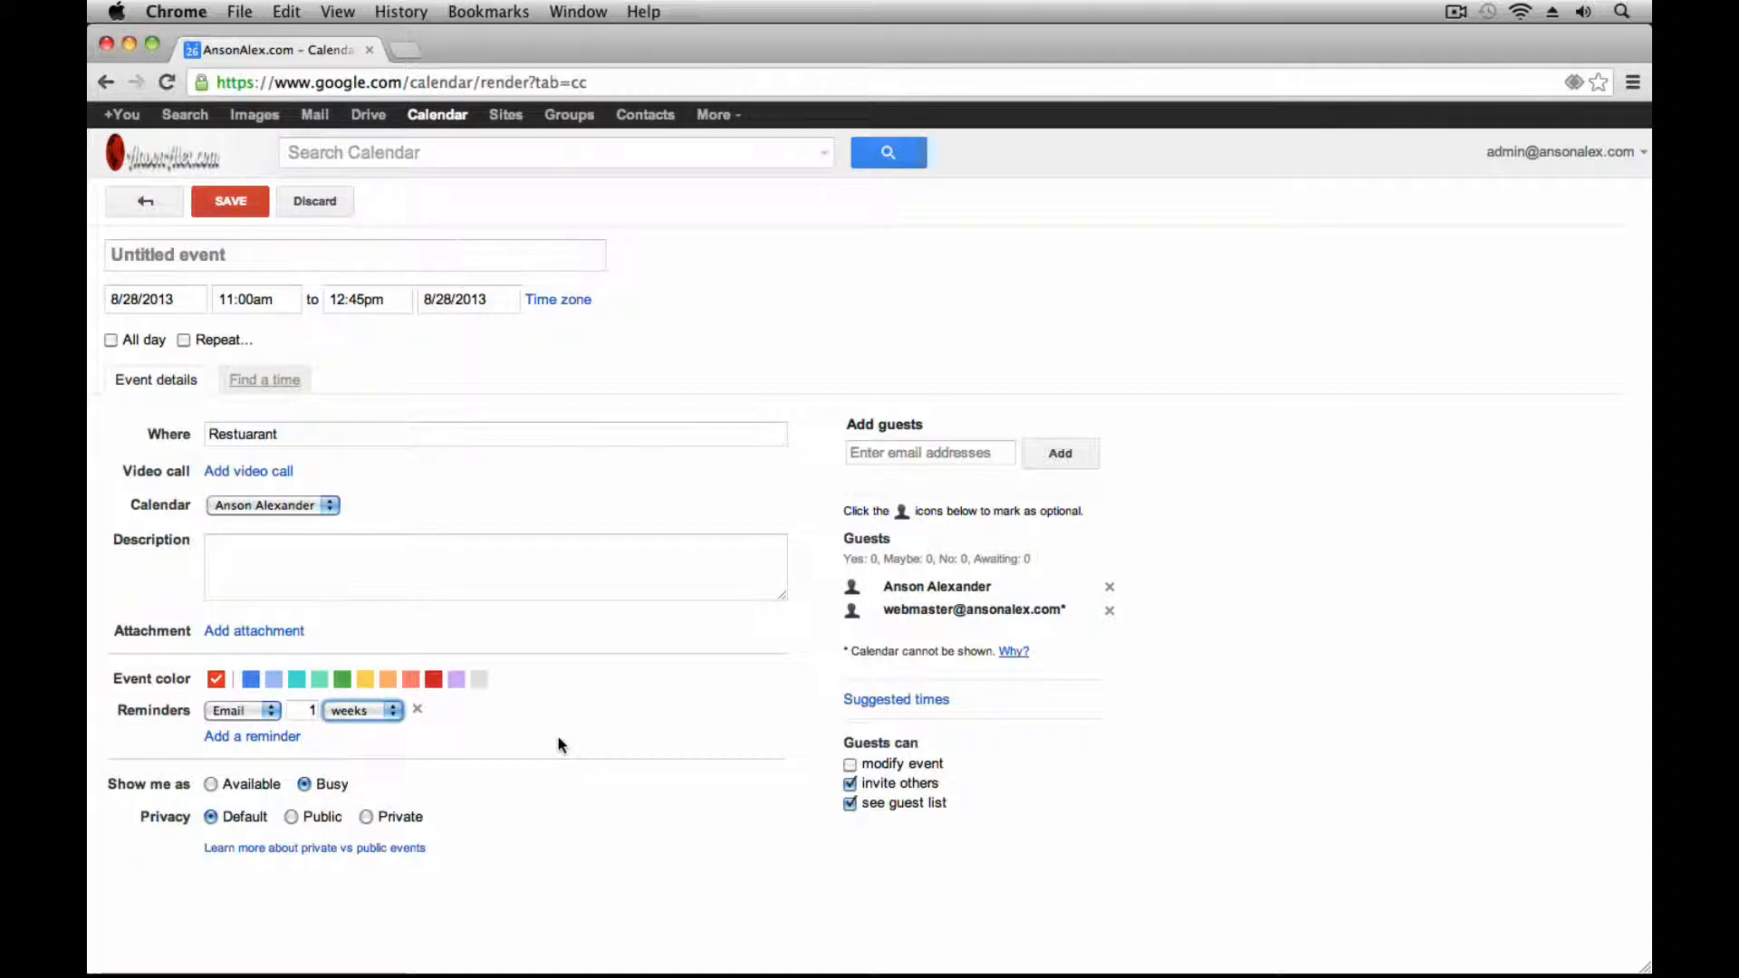
click(387, 712)
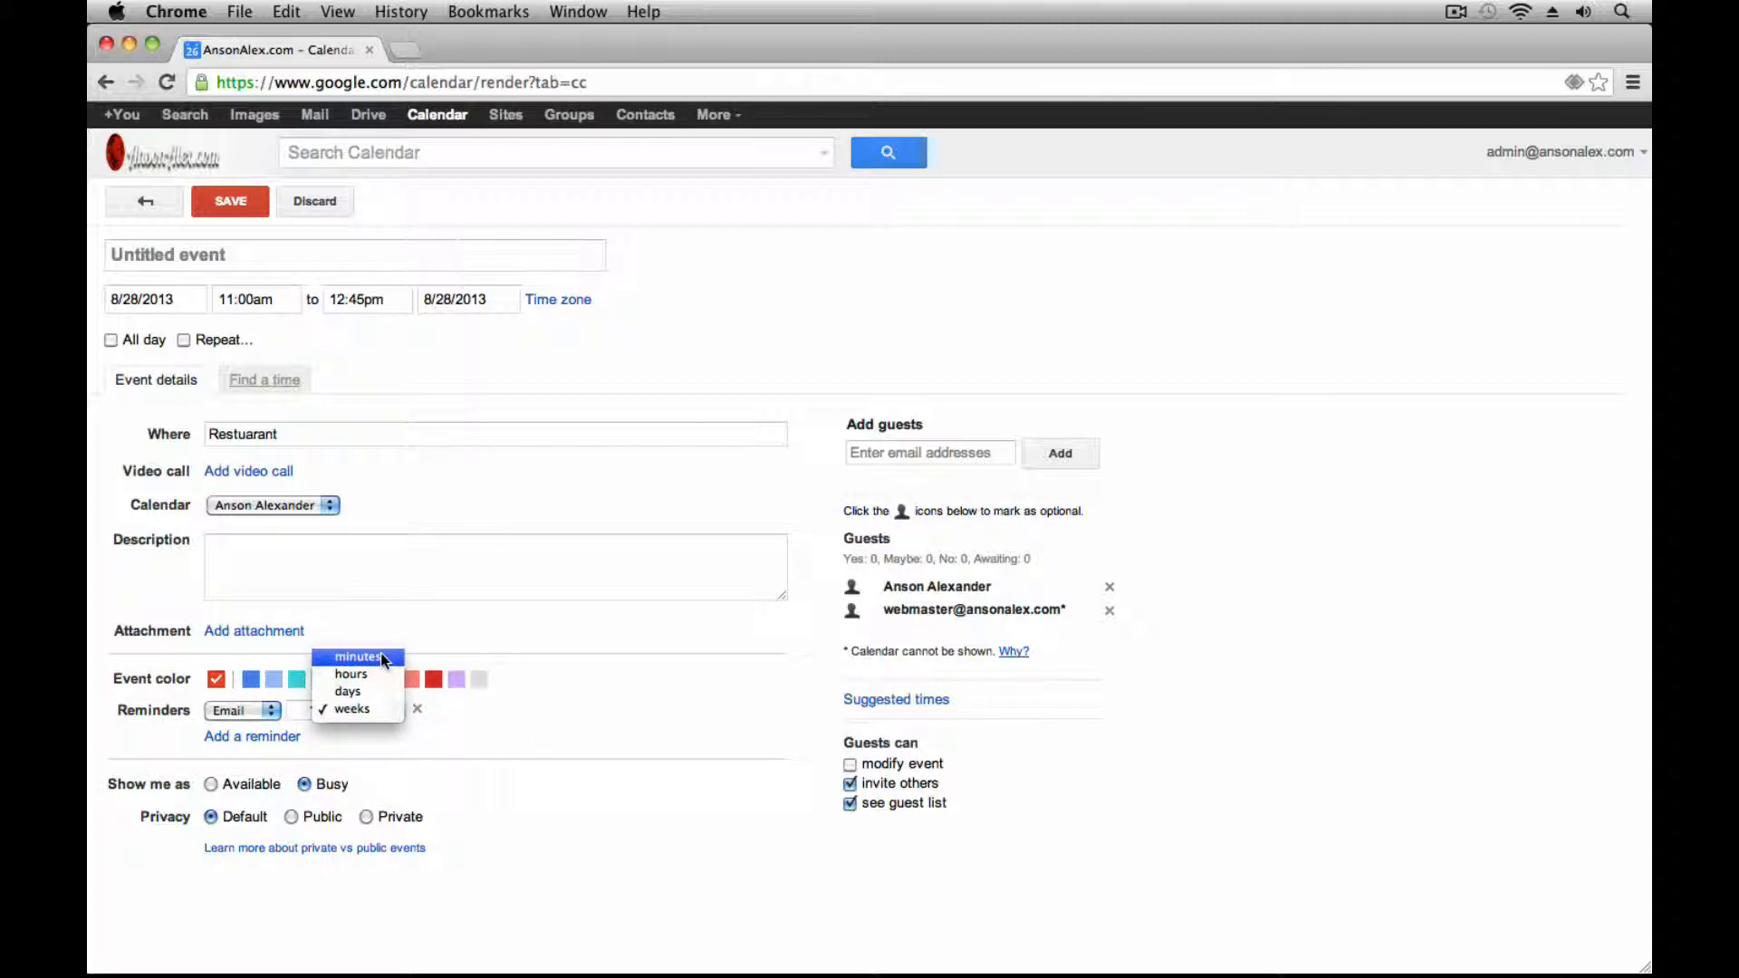
click(483, 733)
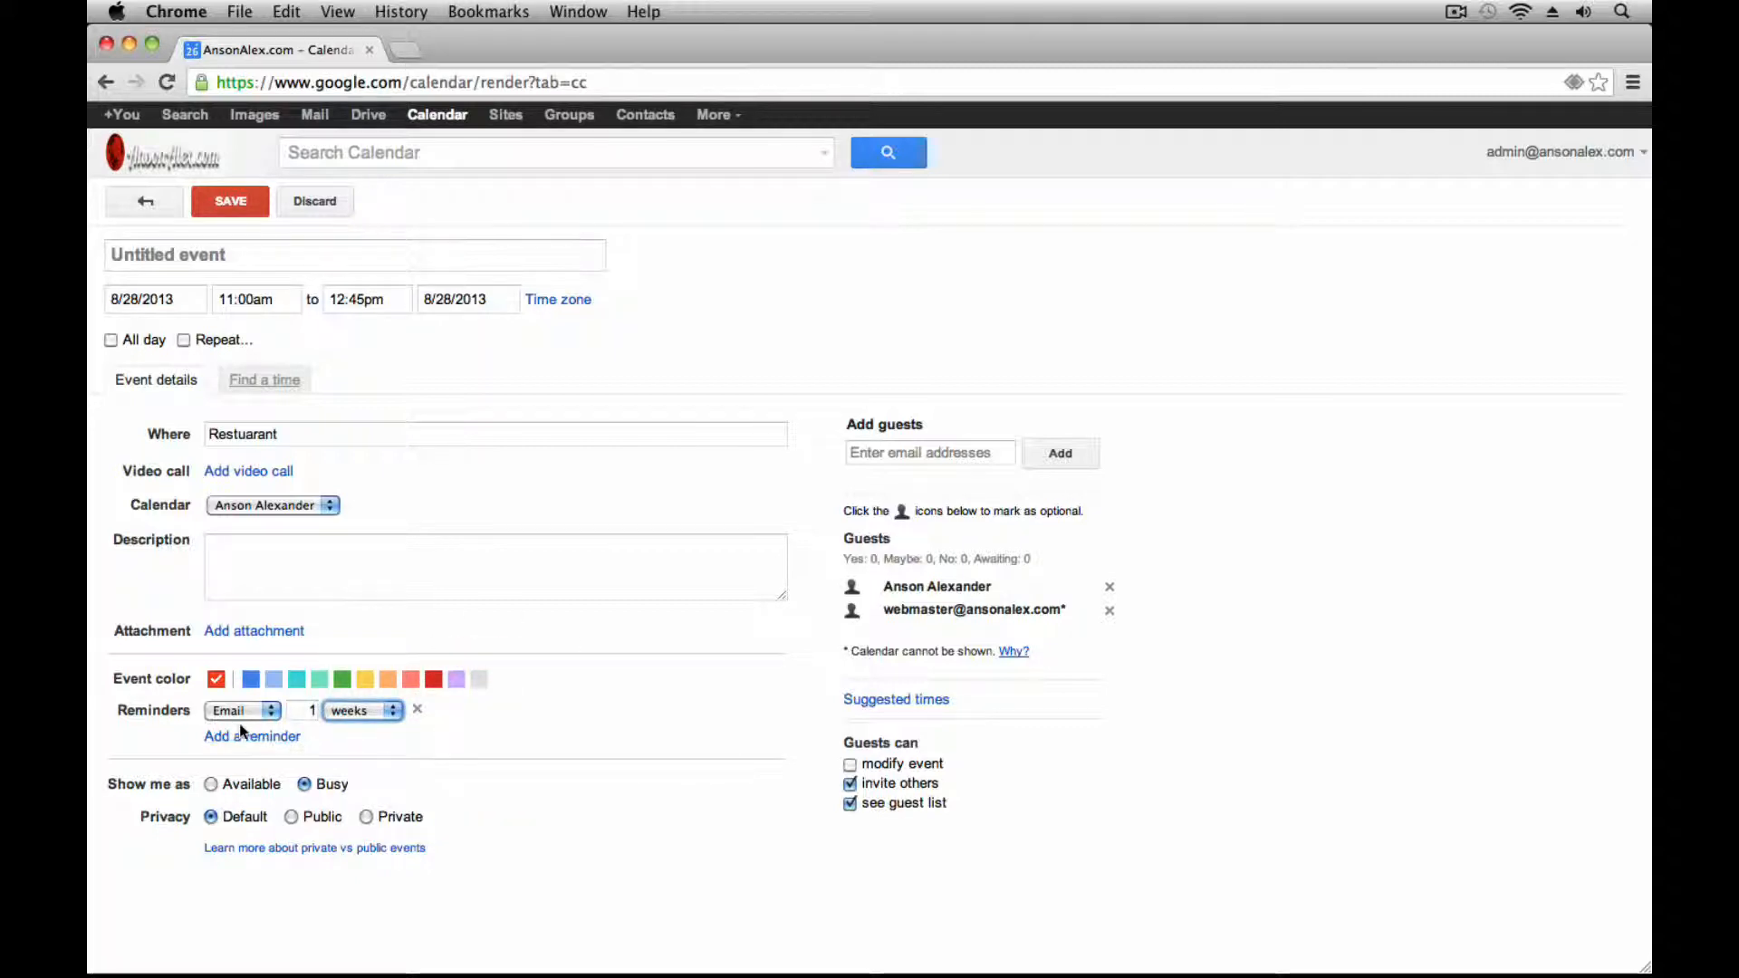
Keep a 10-minute pop-up reminder and add a third email reminder 1 day before
click(259, 737)
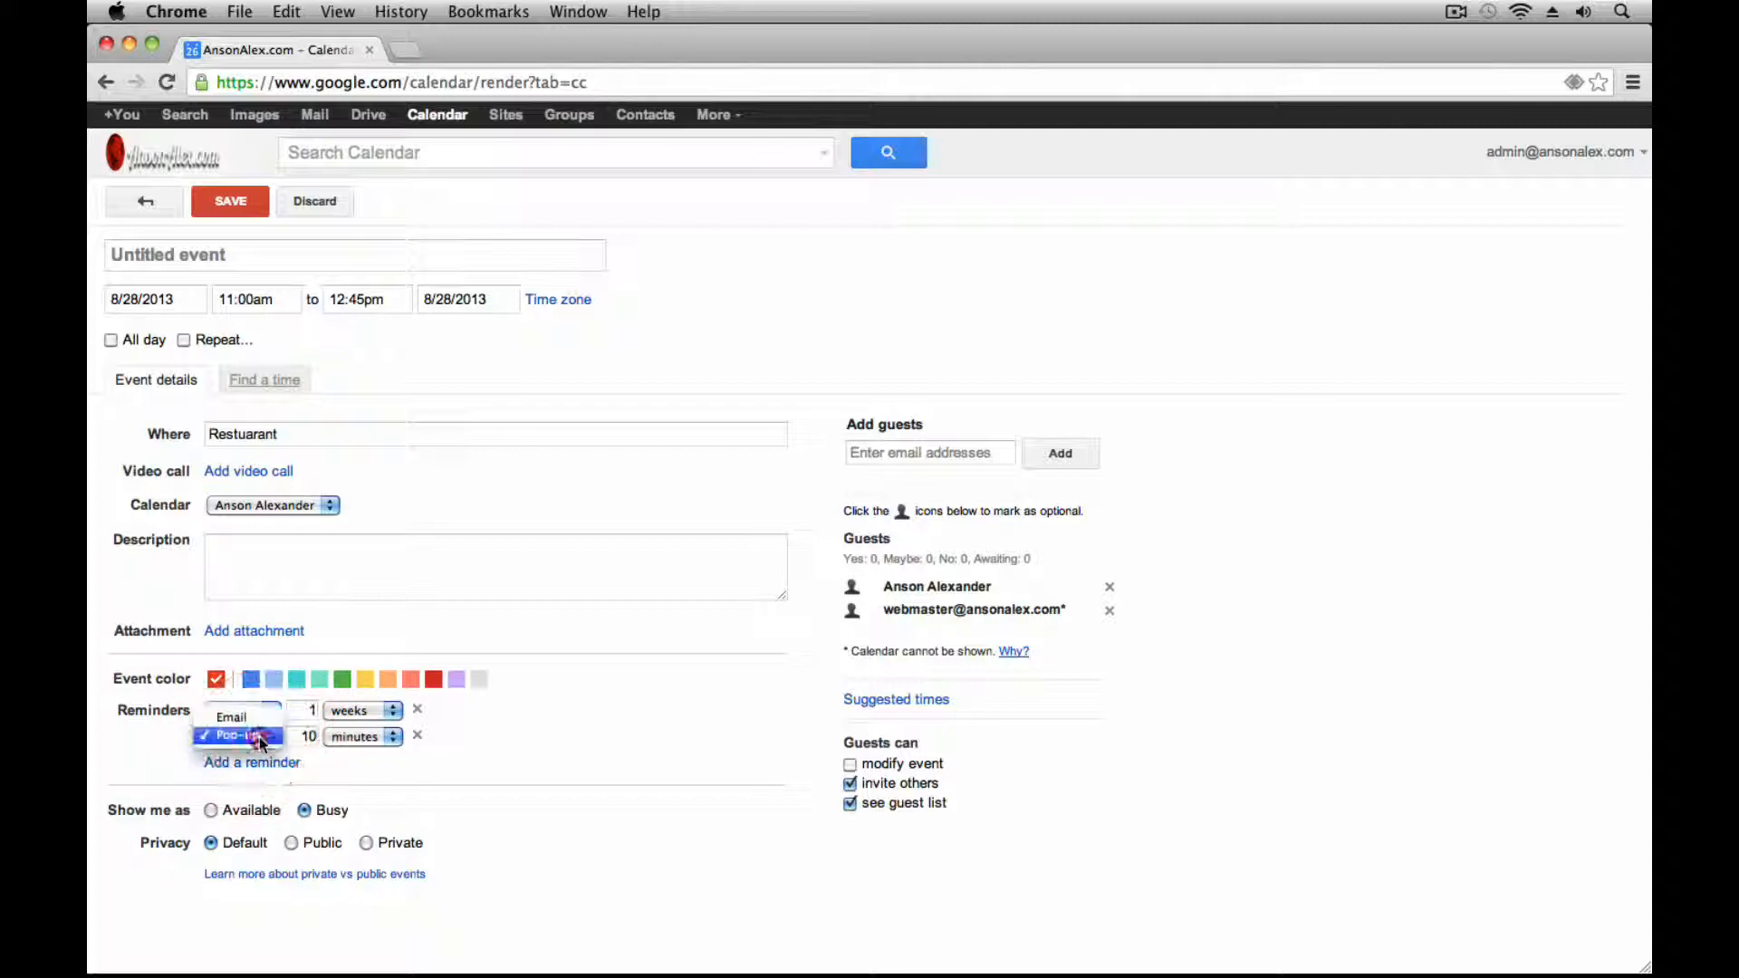
click(261, 764)
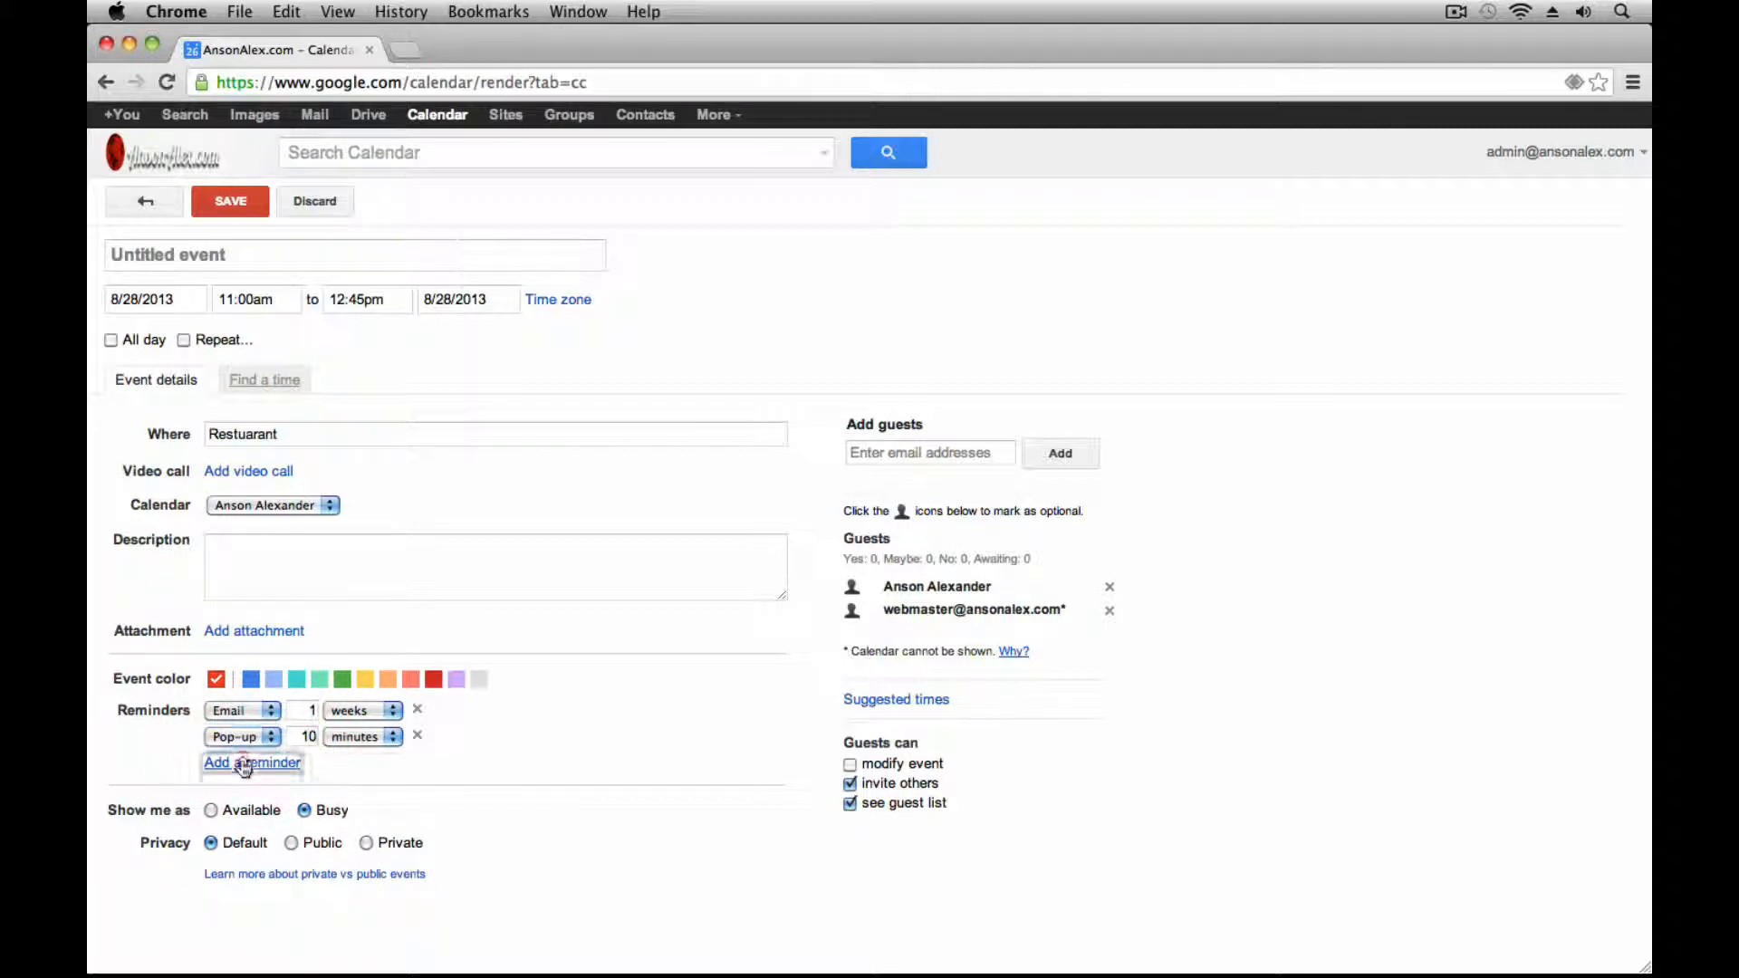
click(261, 763)
click(263, 744)
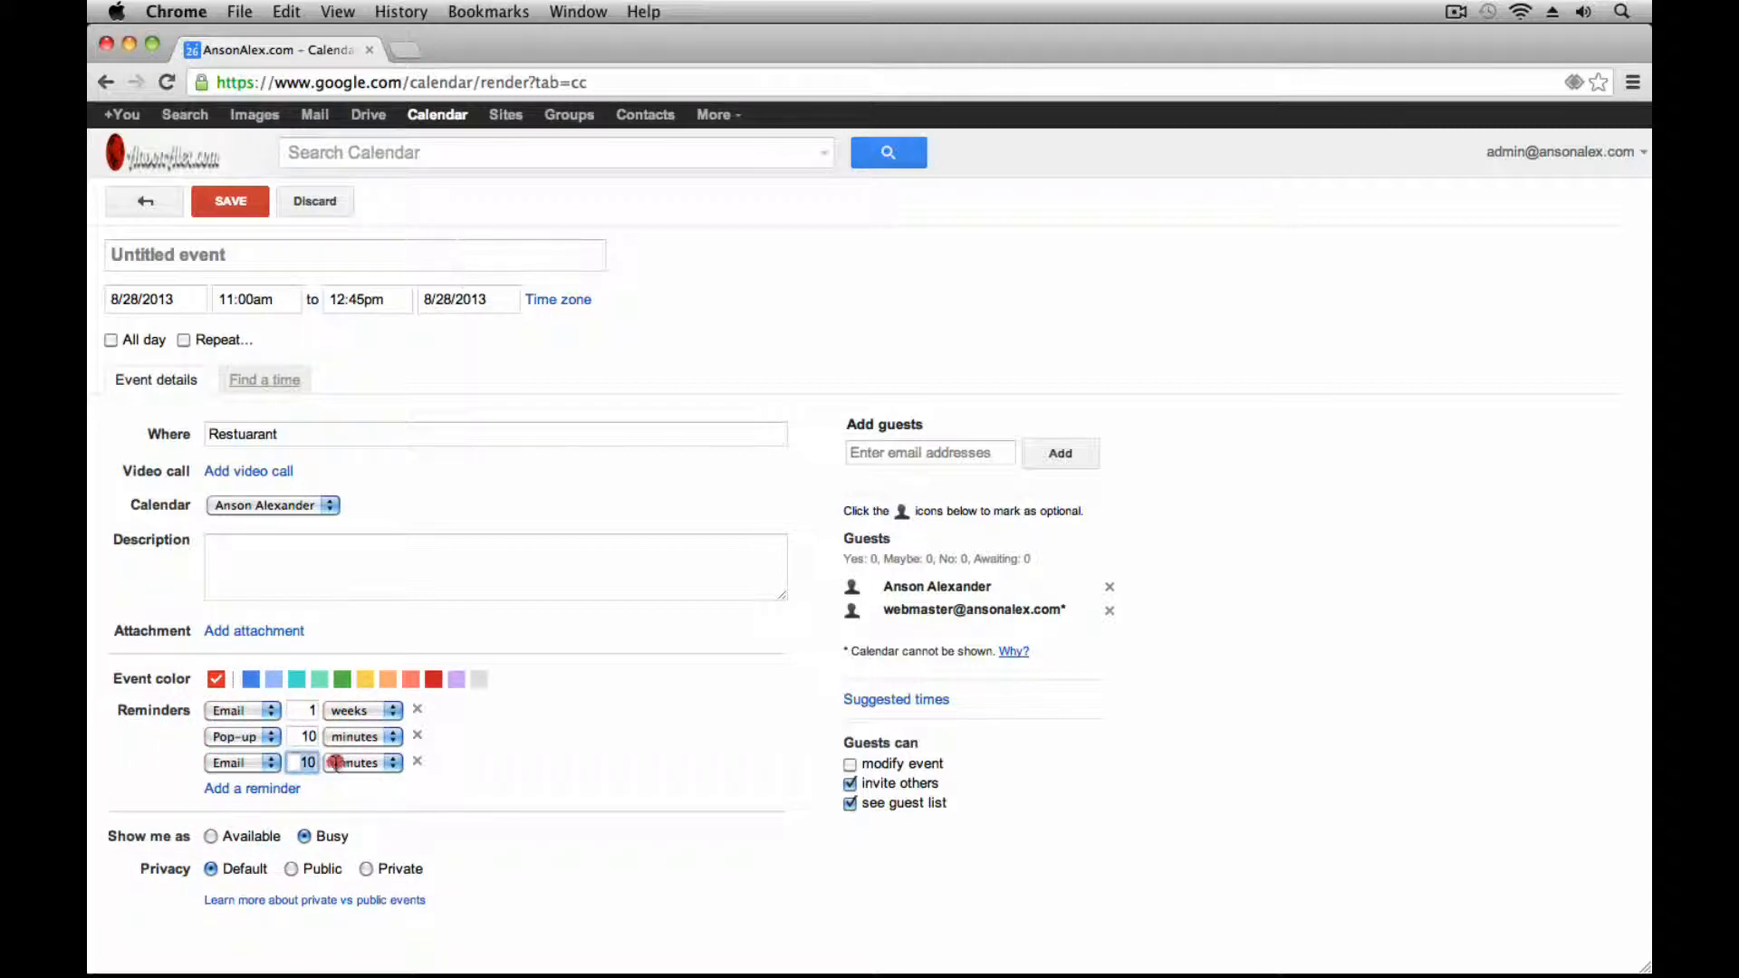
click(316, 763)
click(350, 768)
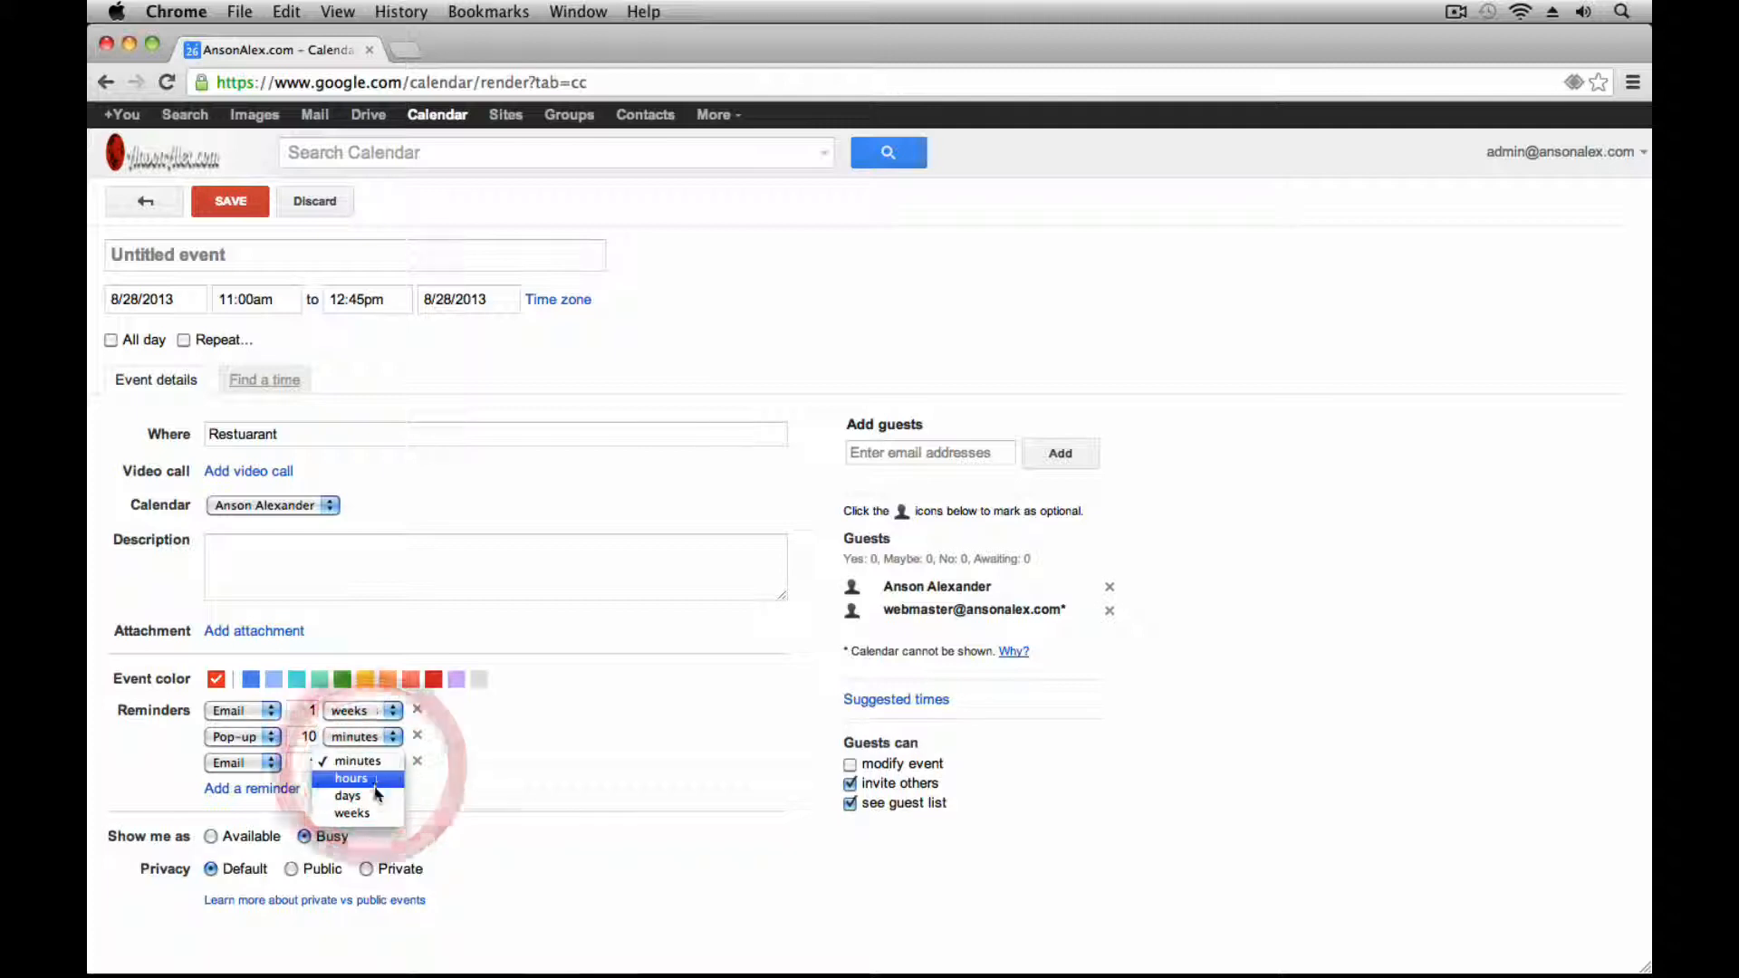
click(356, 795)
click(537, 764)
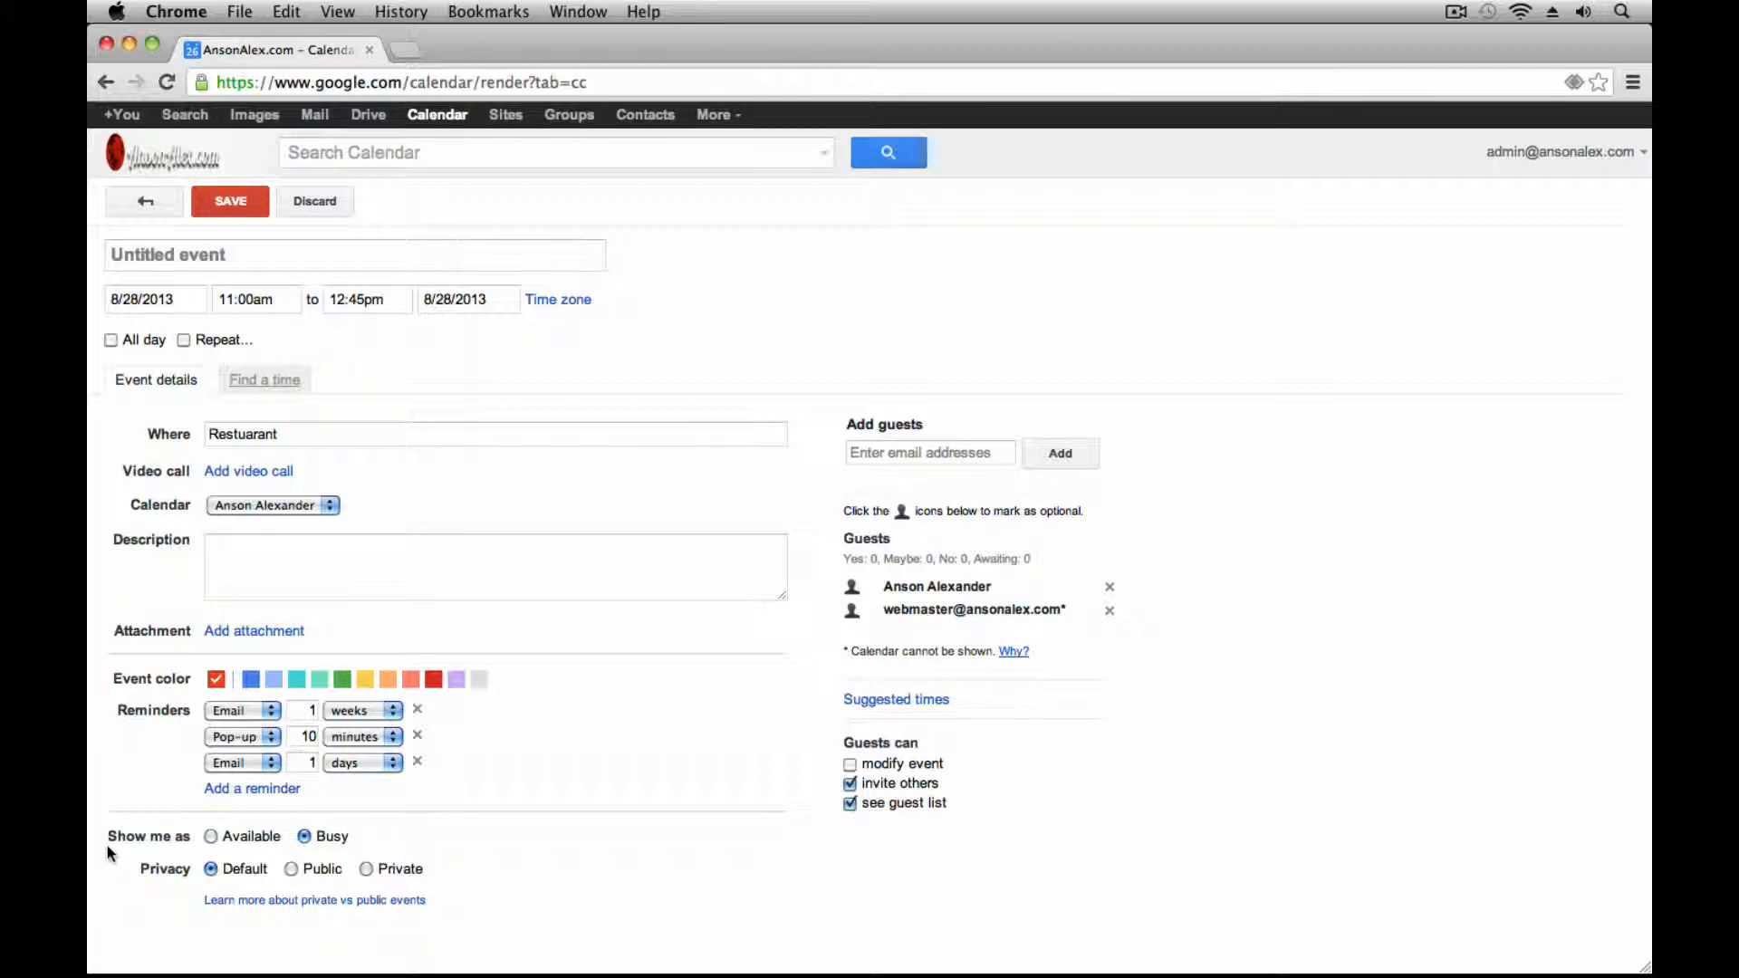
Title the new event 'Lunch Meeting'
click(292, 256)
text(Lunch )
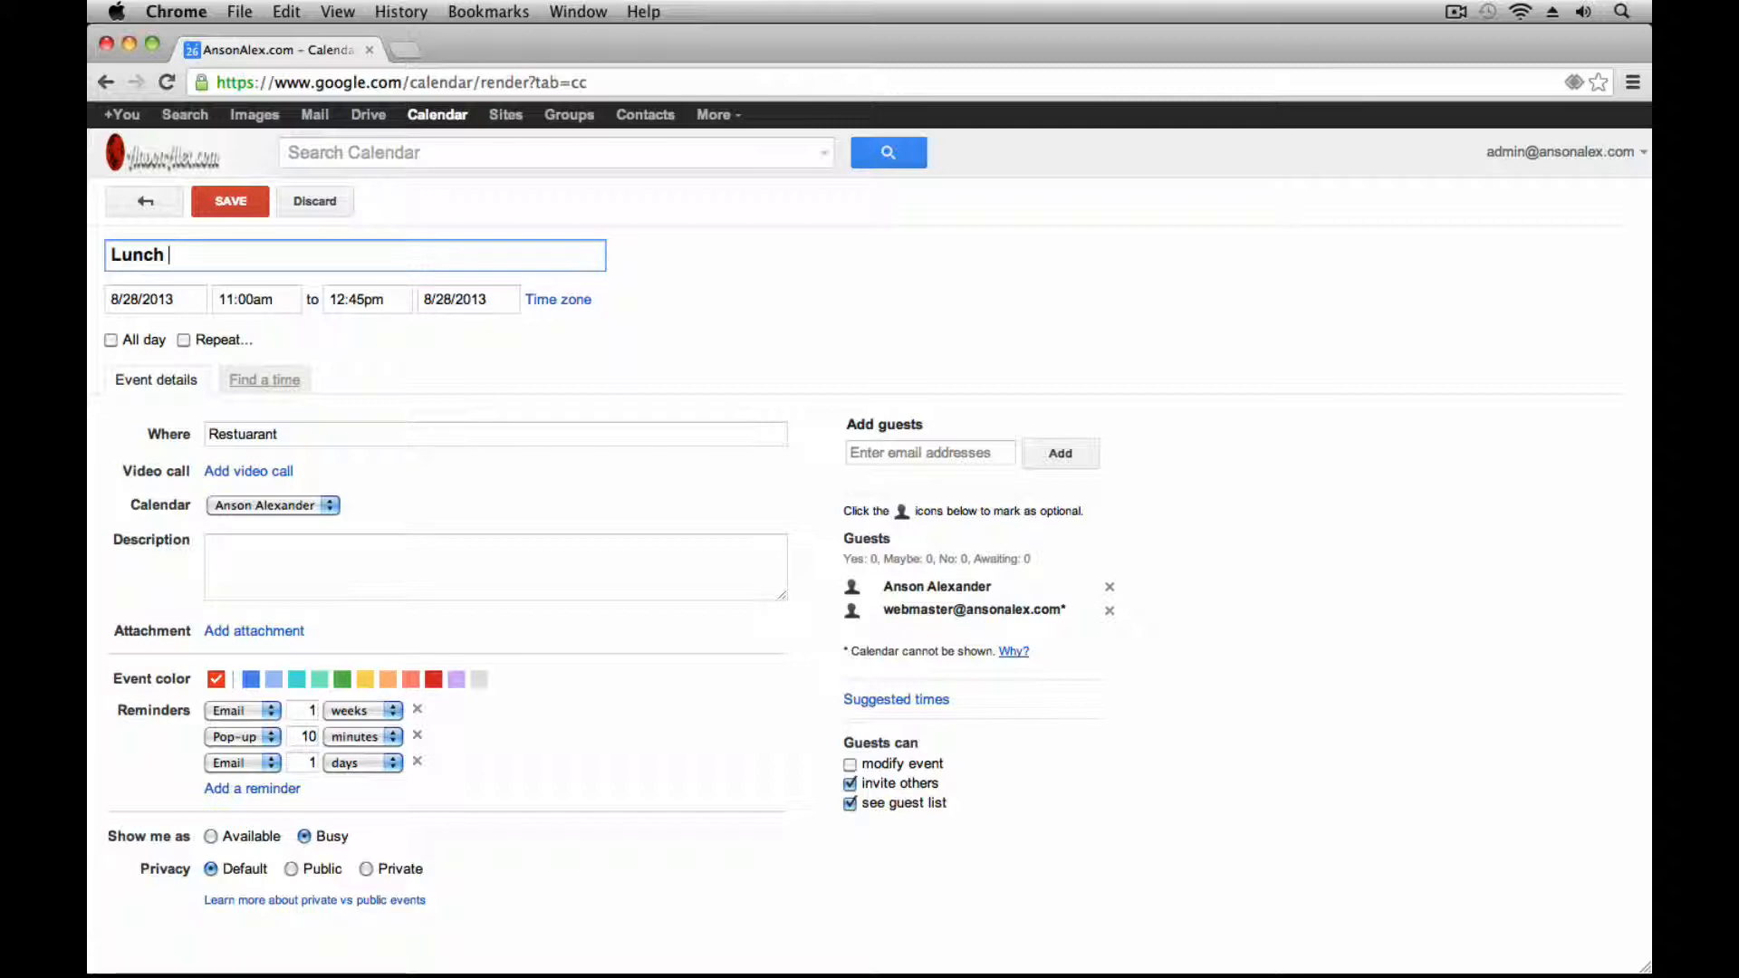
text(Meeting)
click(162, 805)
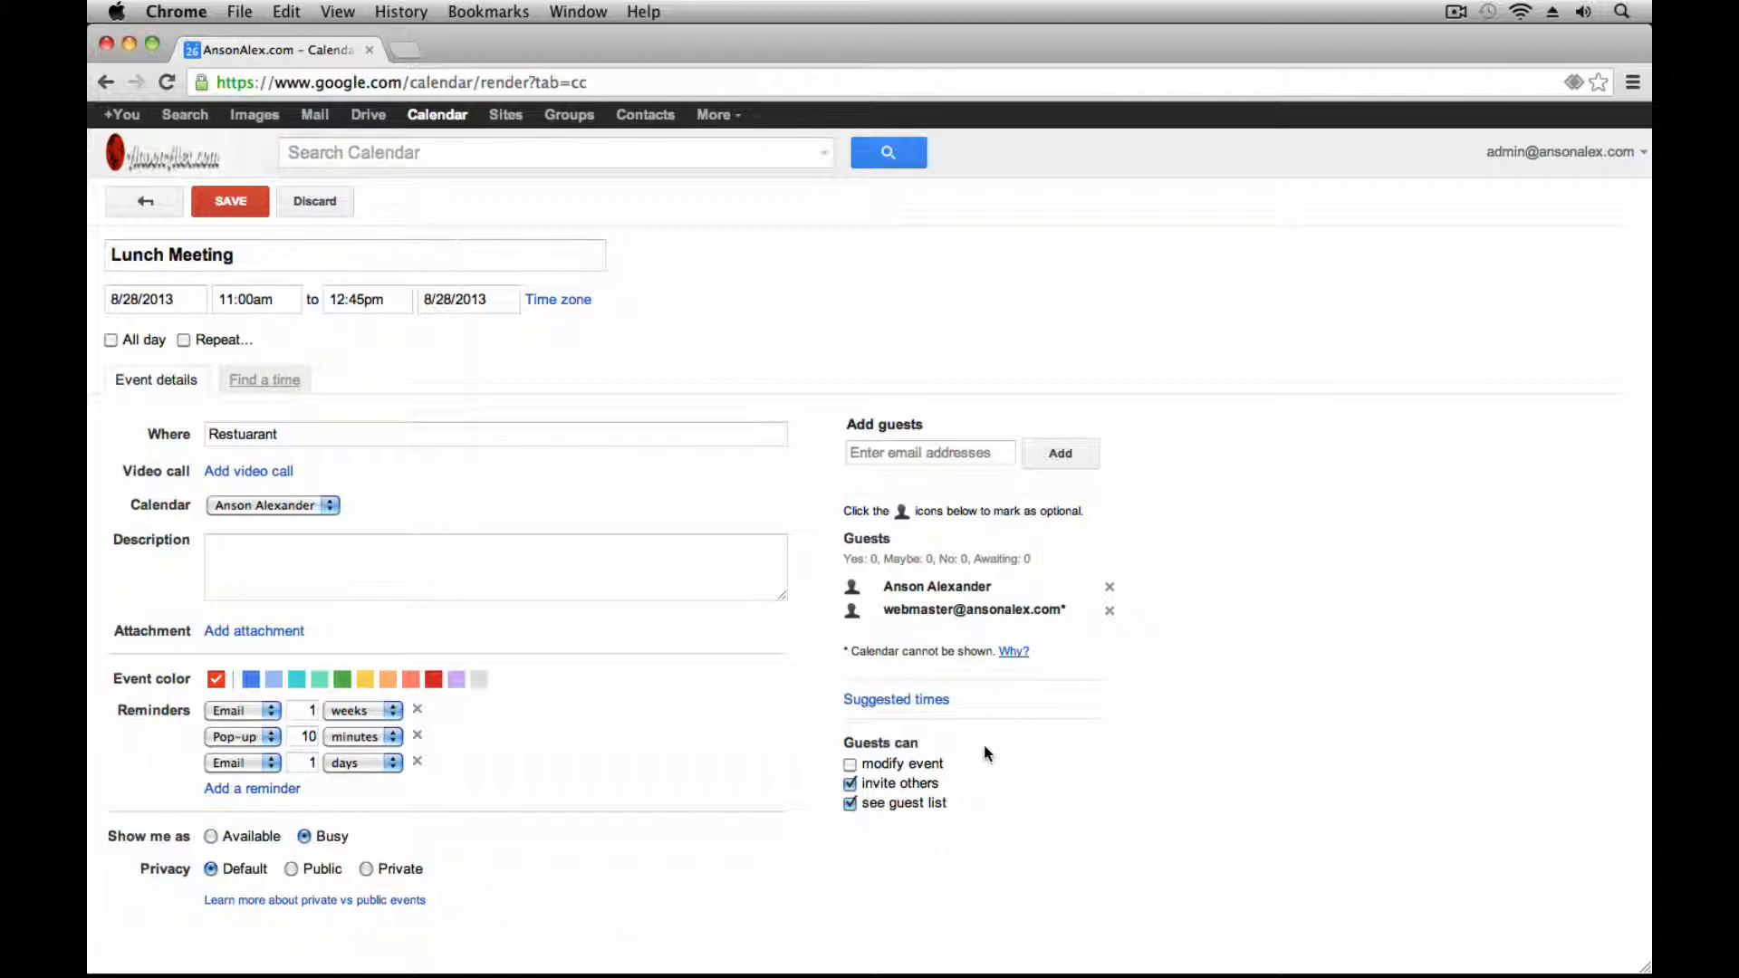
Turn off the guests' permission to invite others
click(852, 784)
click(1103, 793)
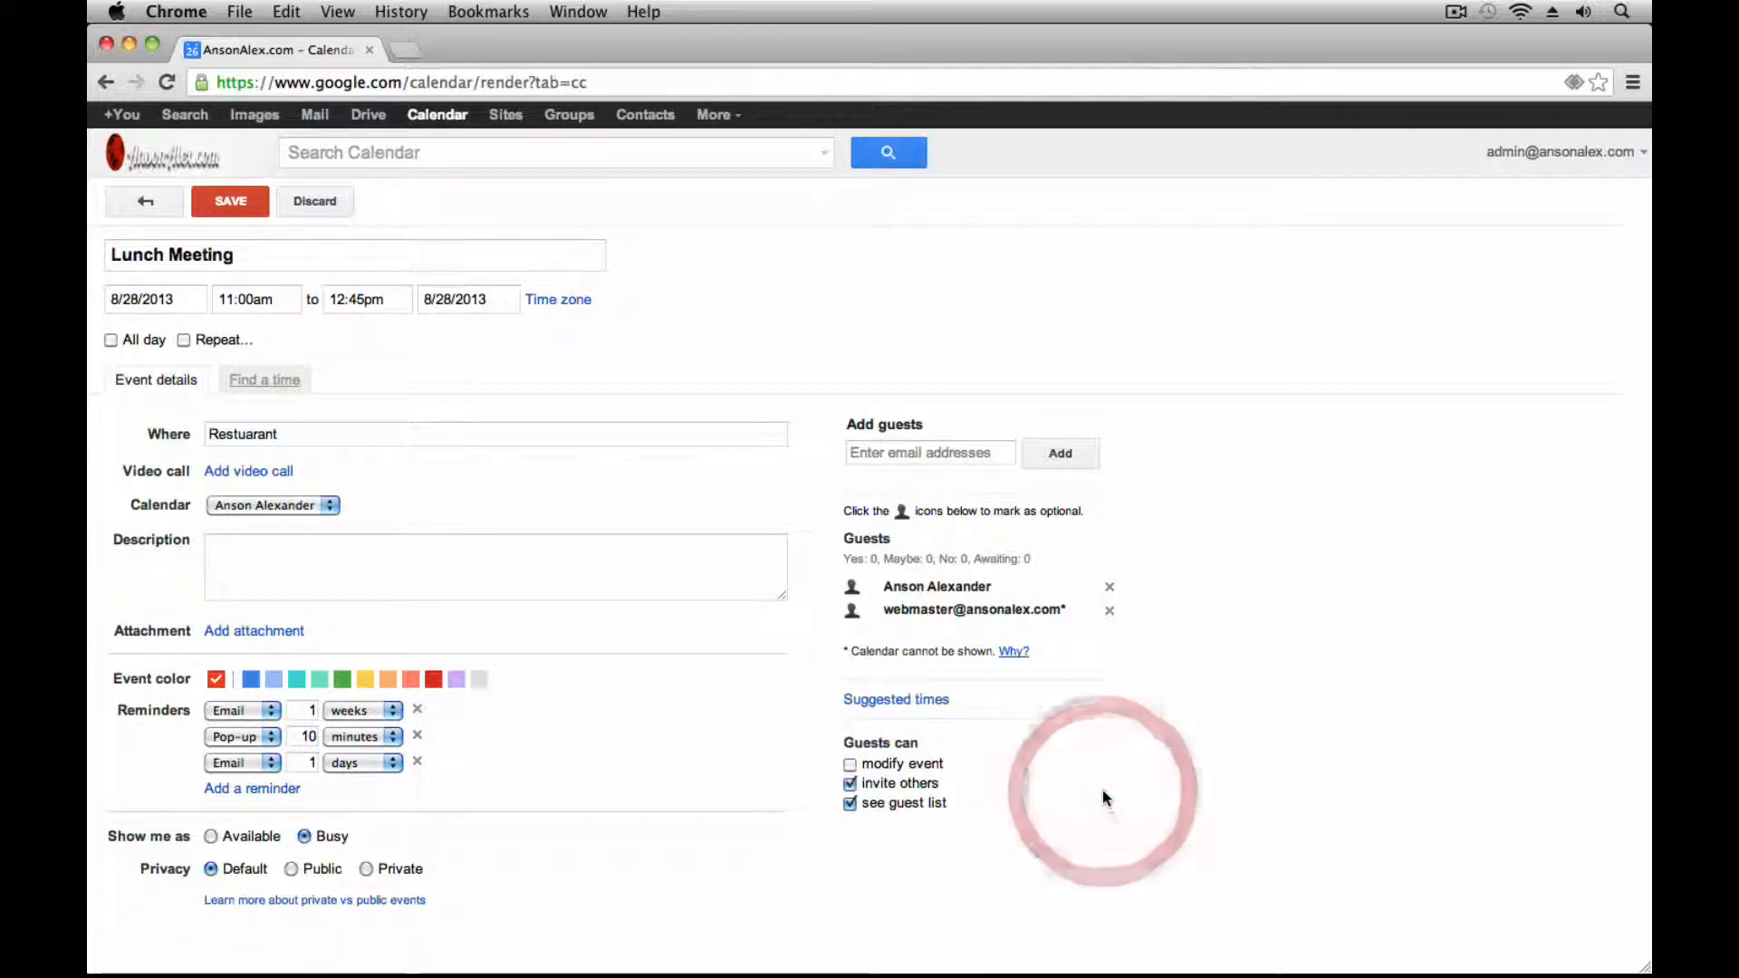
click(849, 784)
click(848, 784)
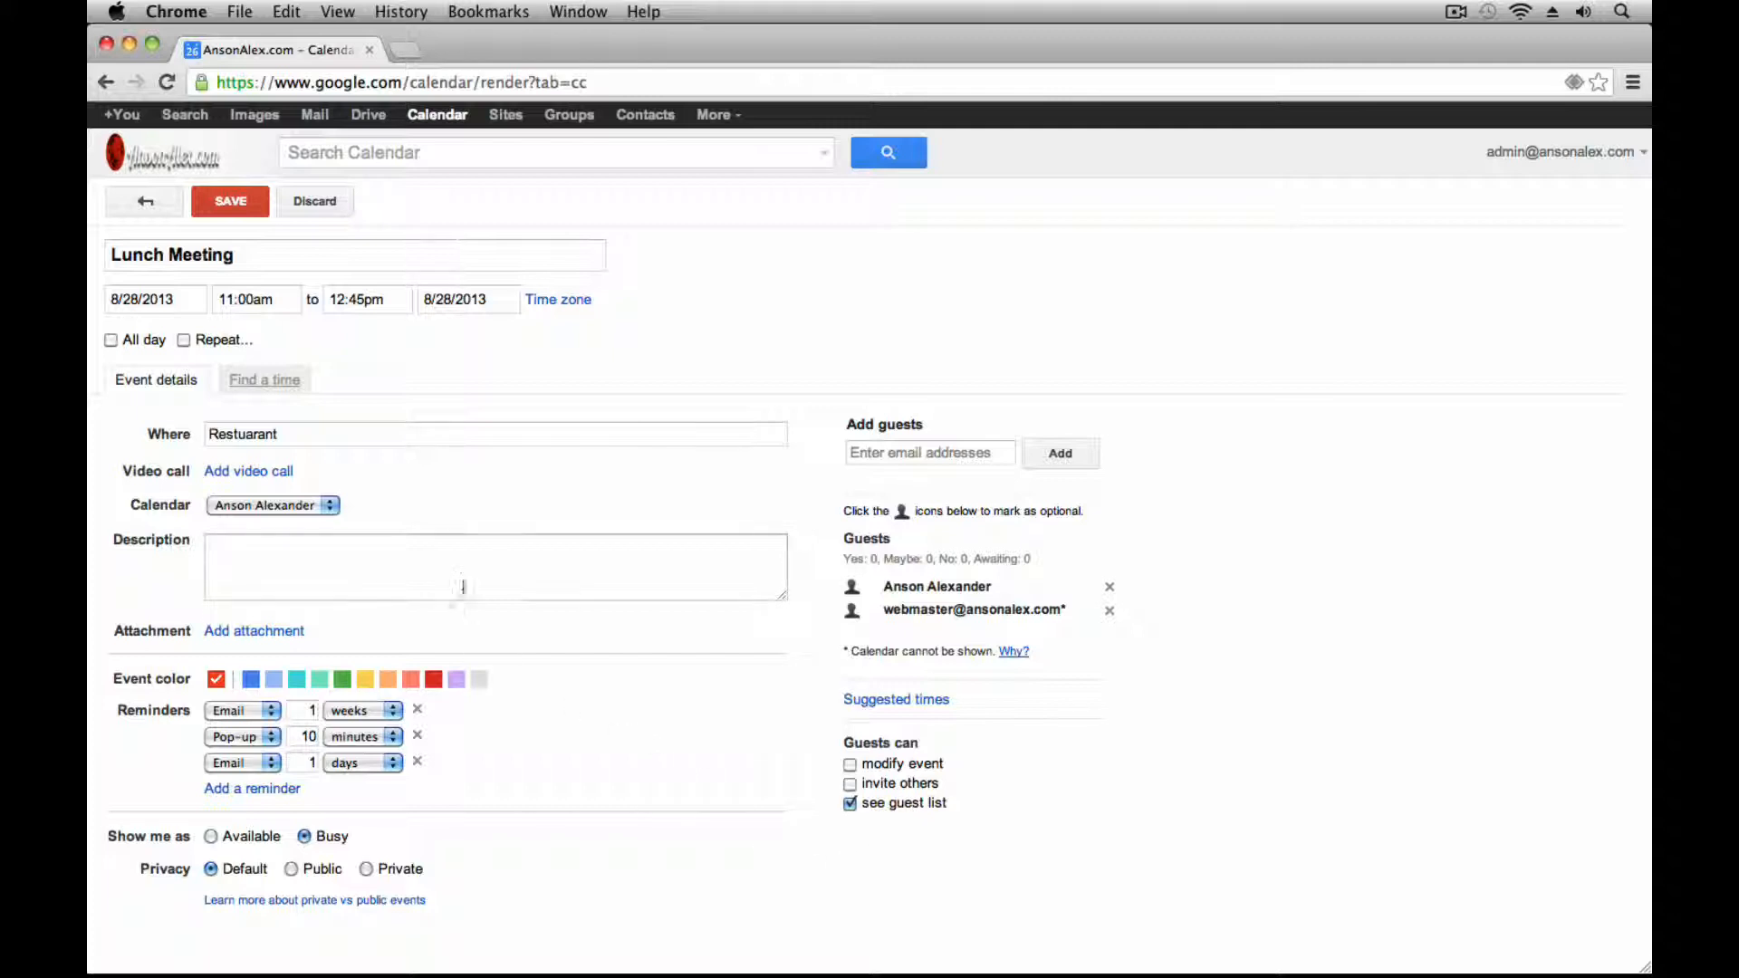
Add the description 'This is a lunch meeting with a potential client.'
click(463, 577)
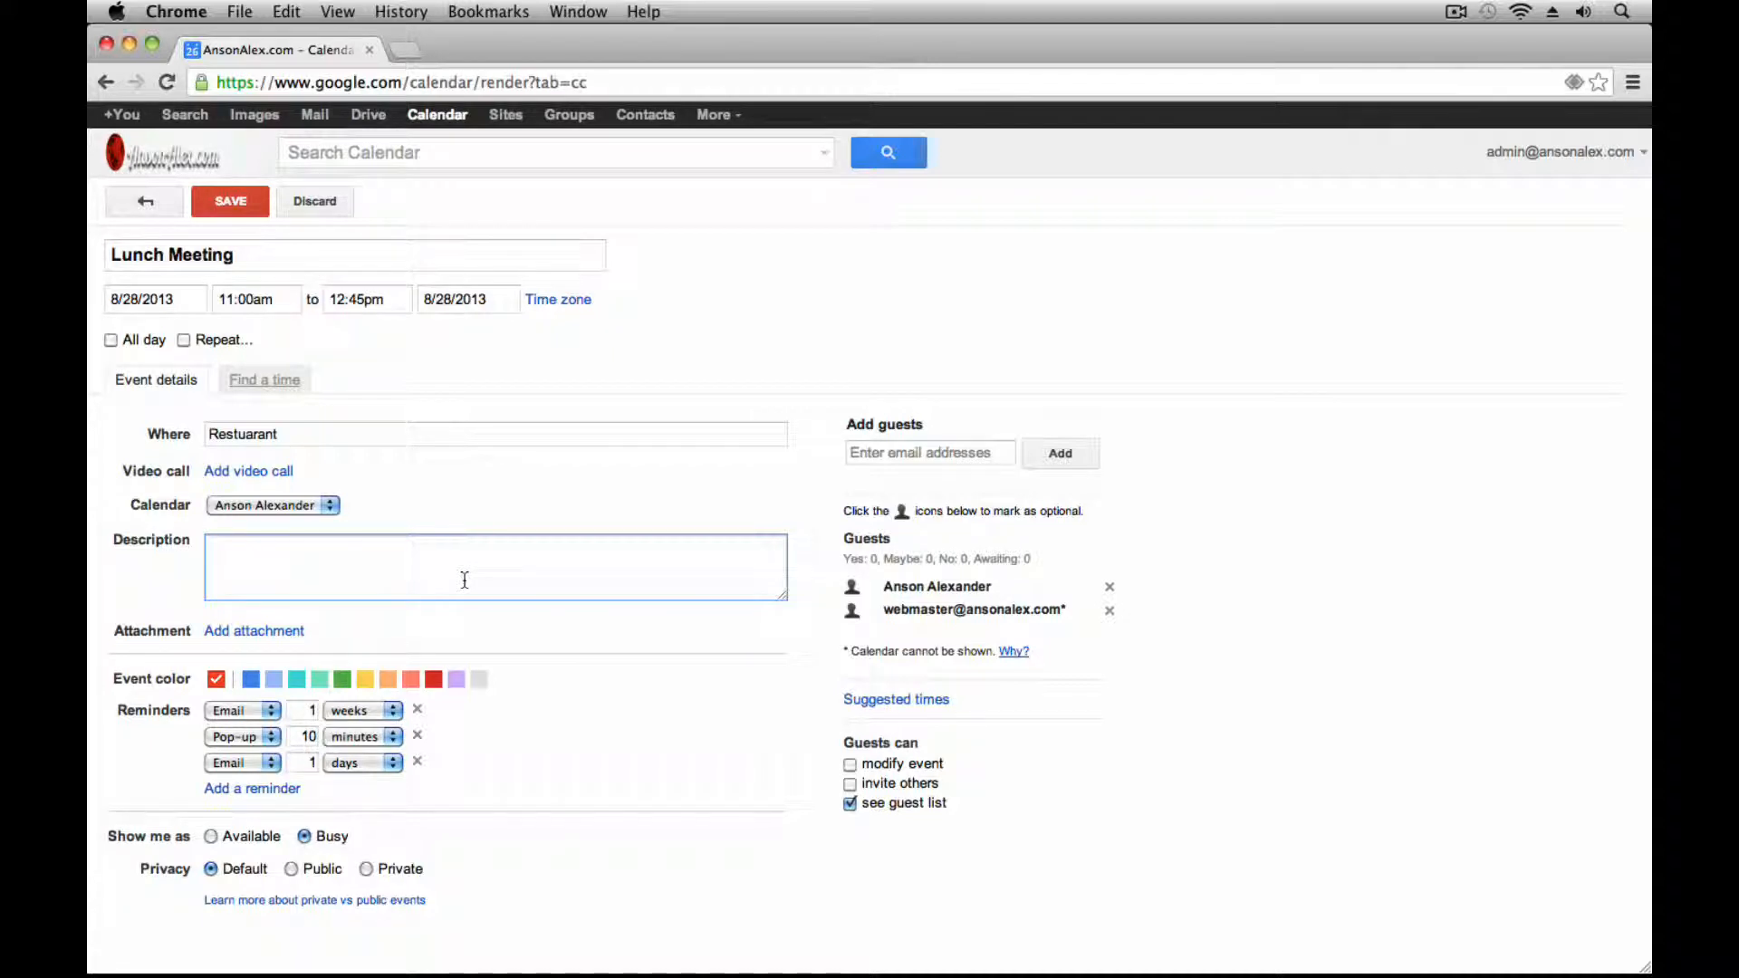
text(This is a lunch meeting with a p)
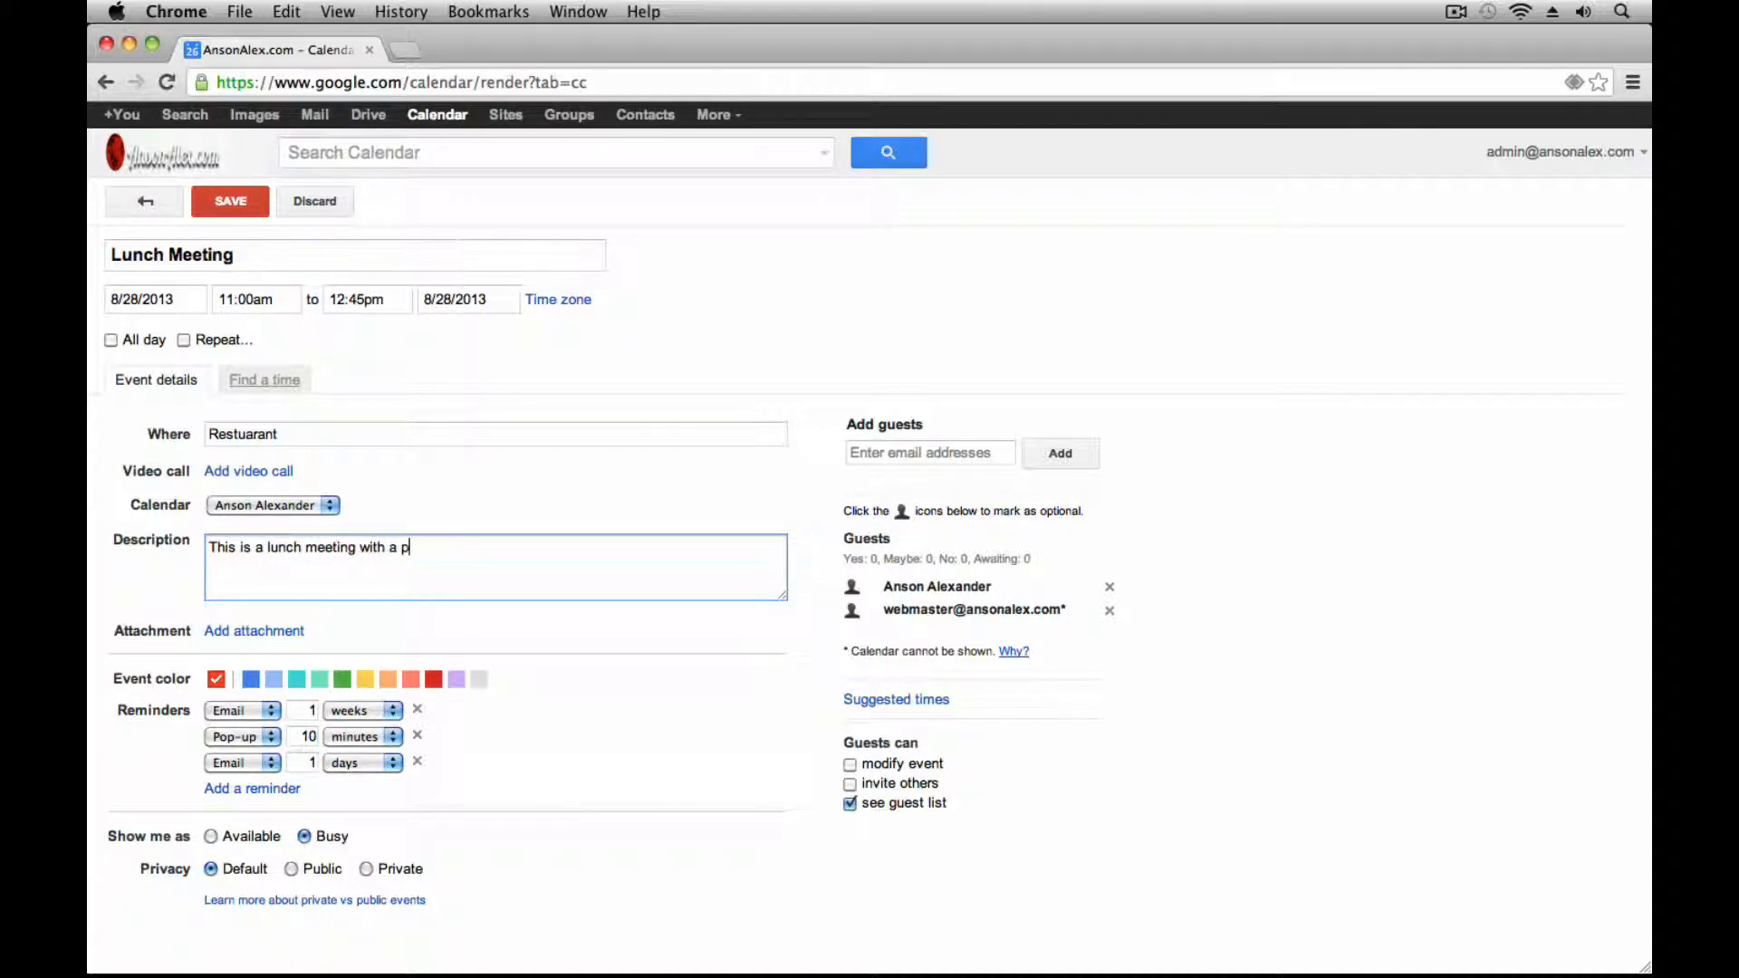
text(otential client.)
click(634, 343)
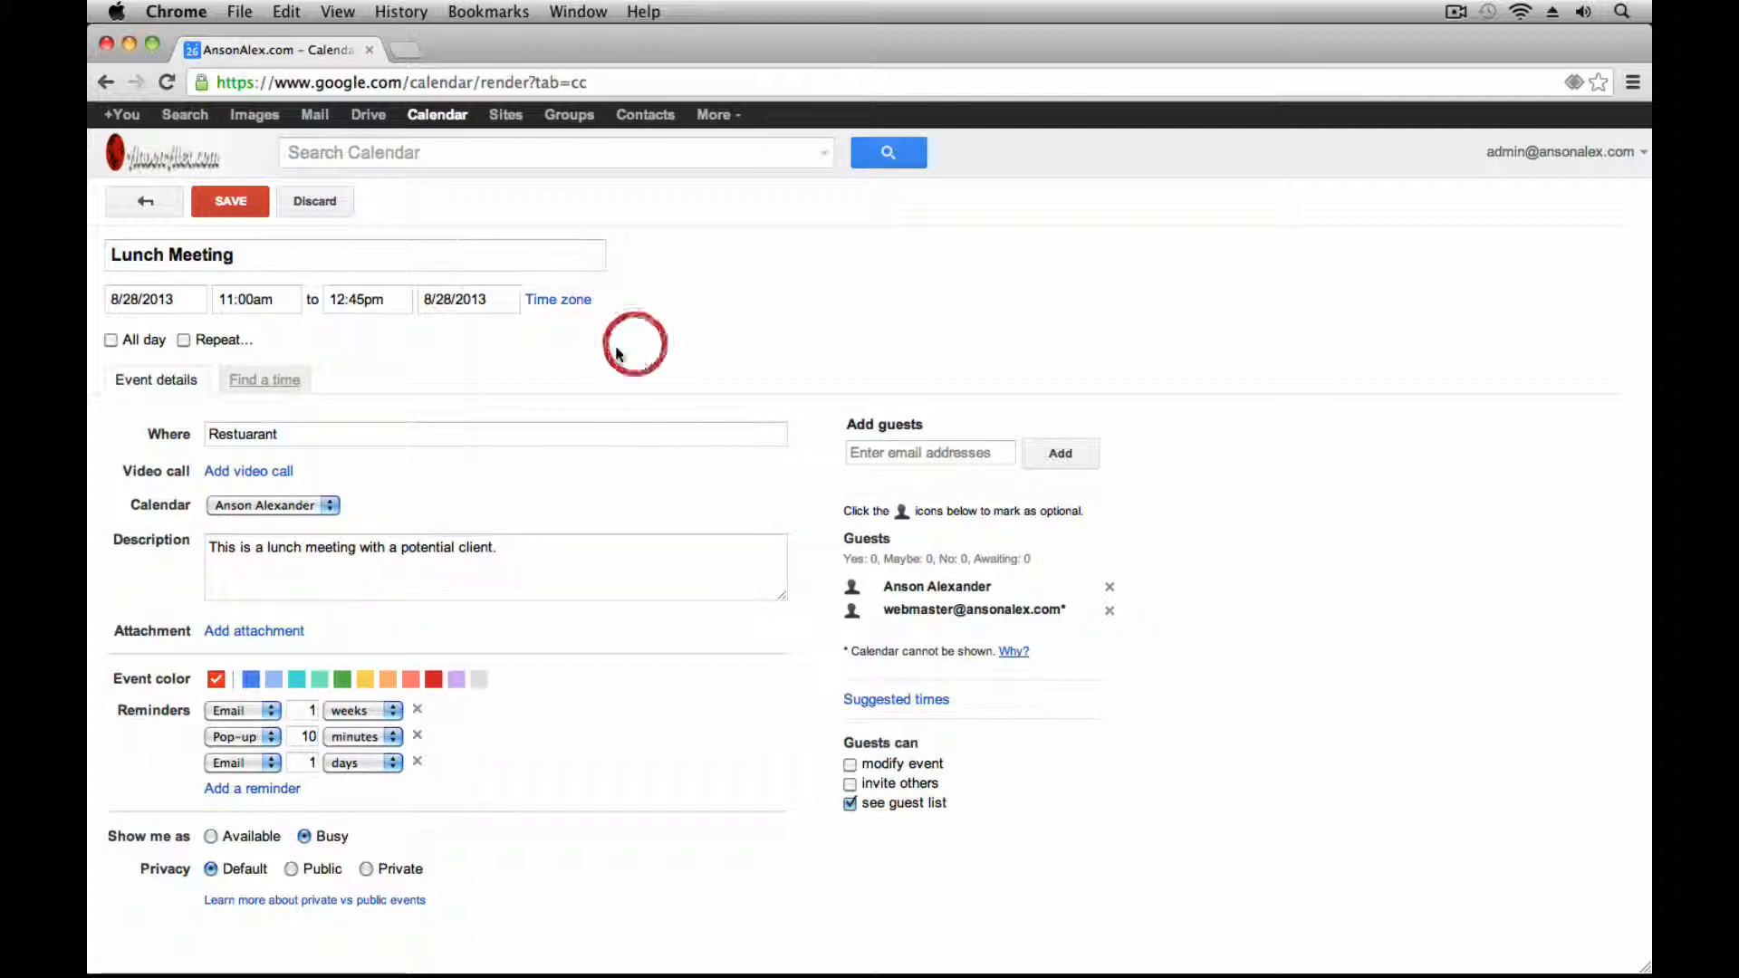
Save the Lunch Meeting event without sending invitations to guests
click(241, 214)
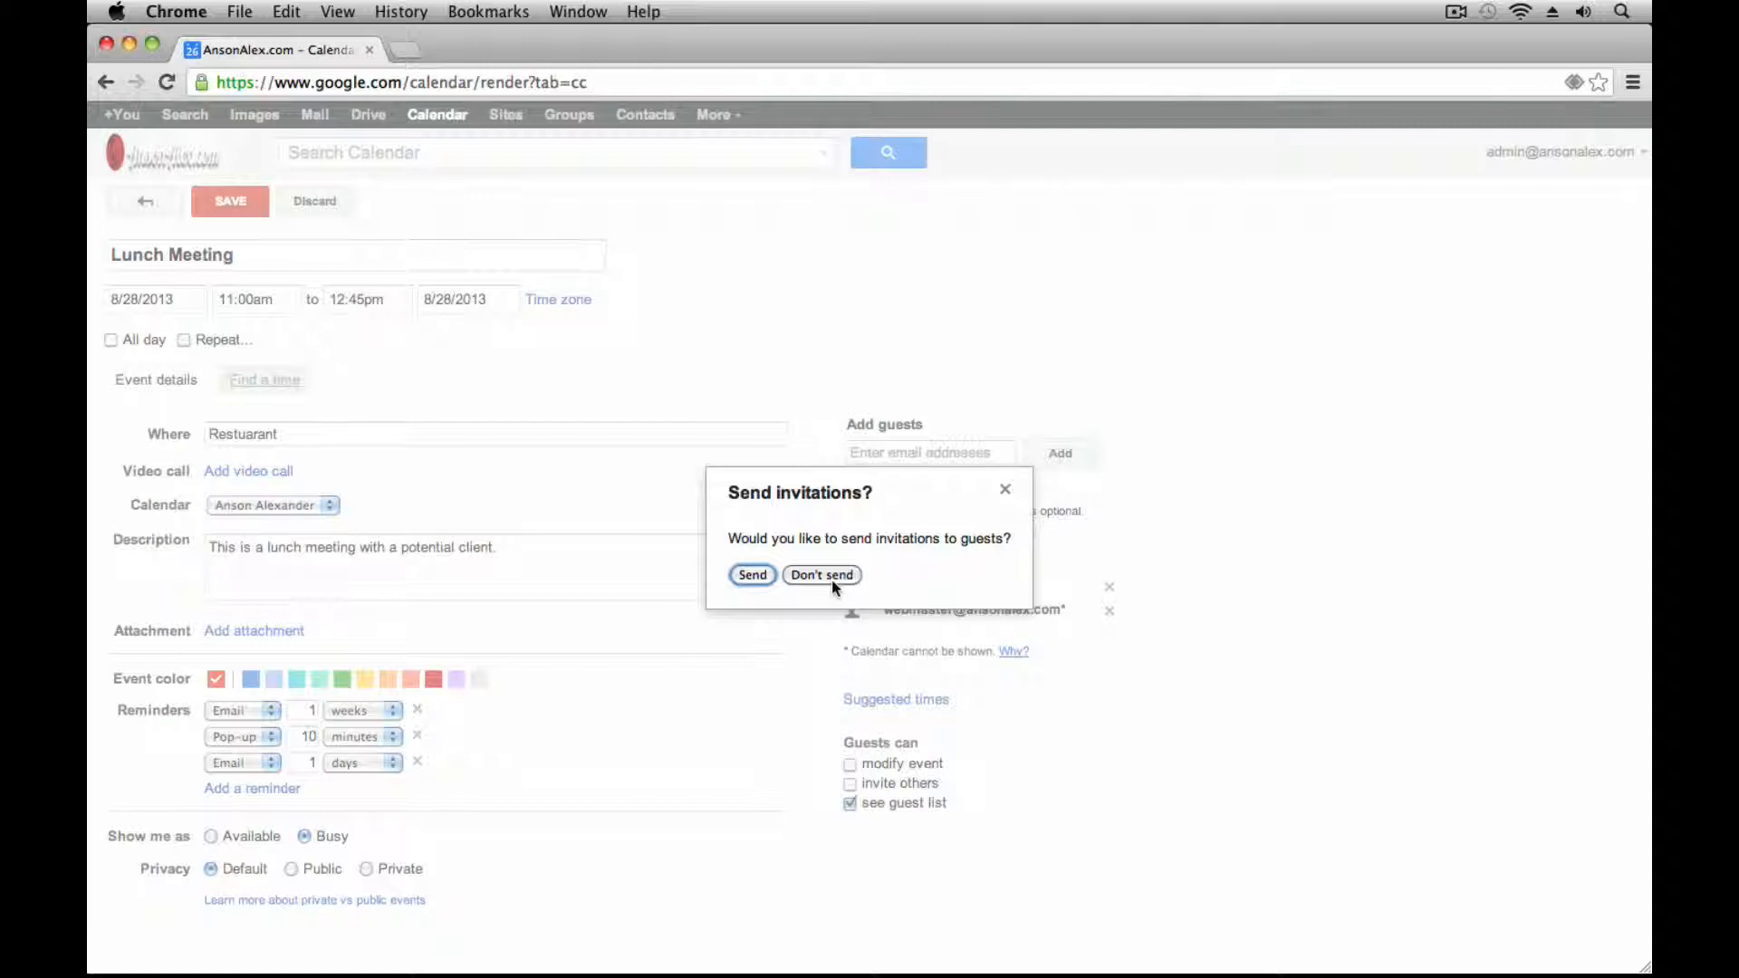
click(750, 575)
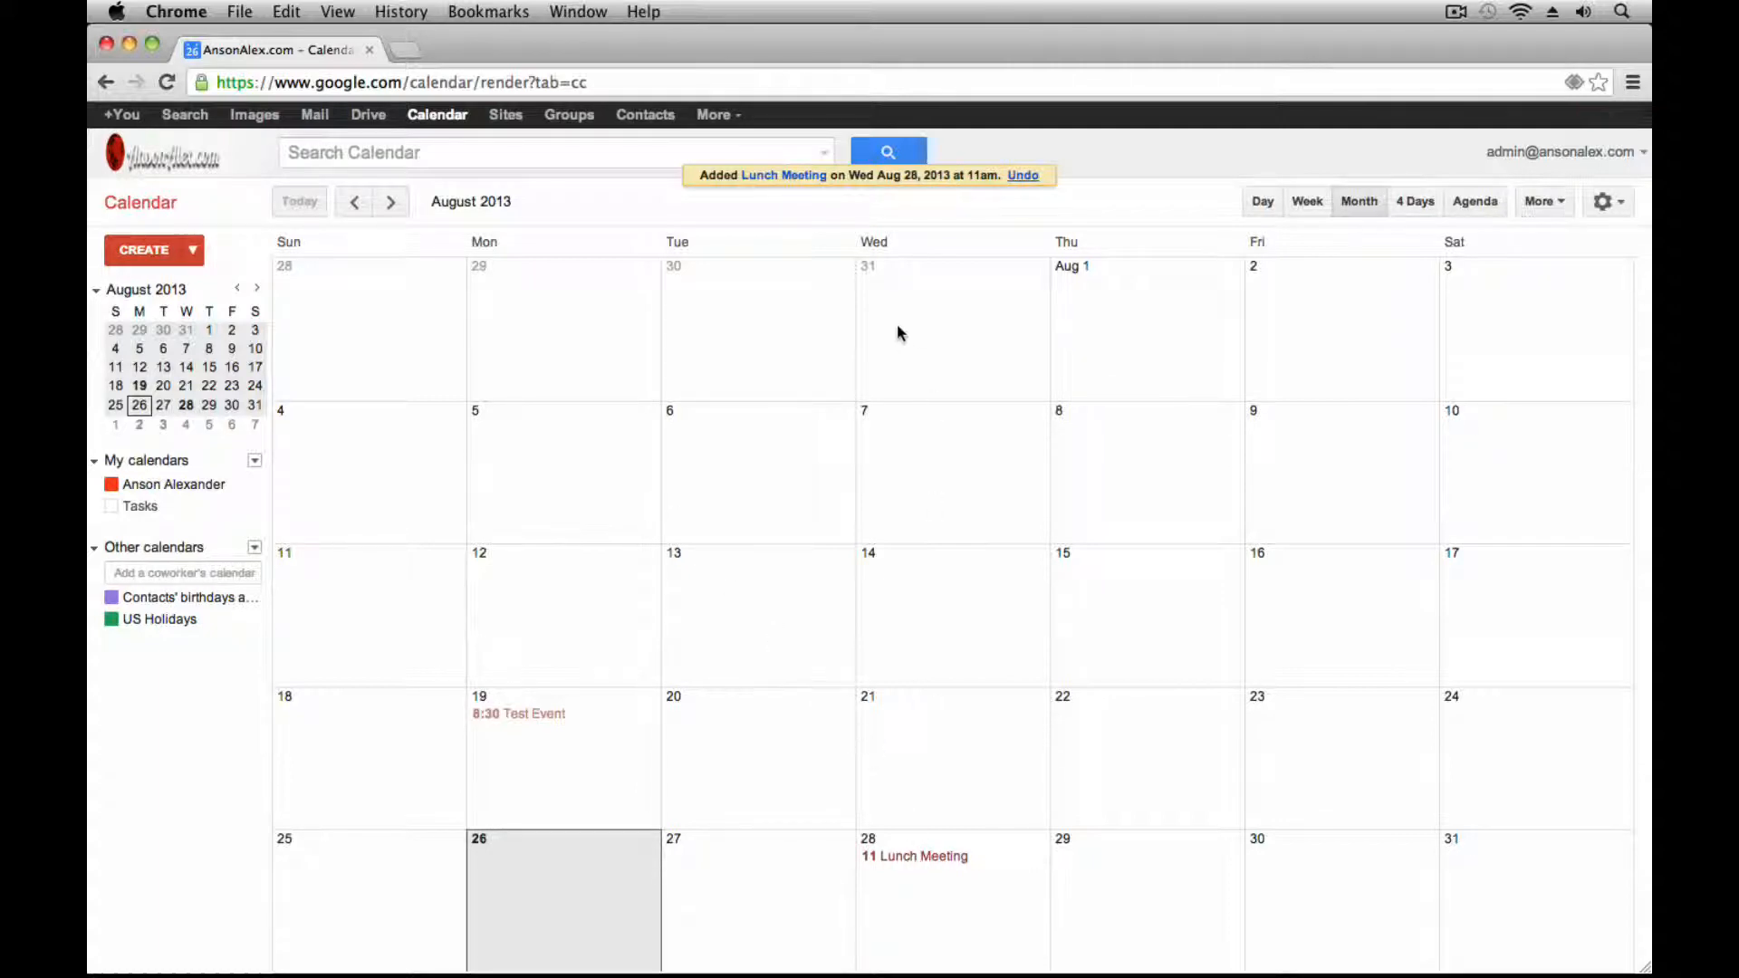
Show the details of the August 28 Lunch Meeting (11:00am–12:45pm at Restuarant)
click(922, 859)
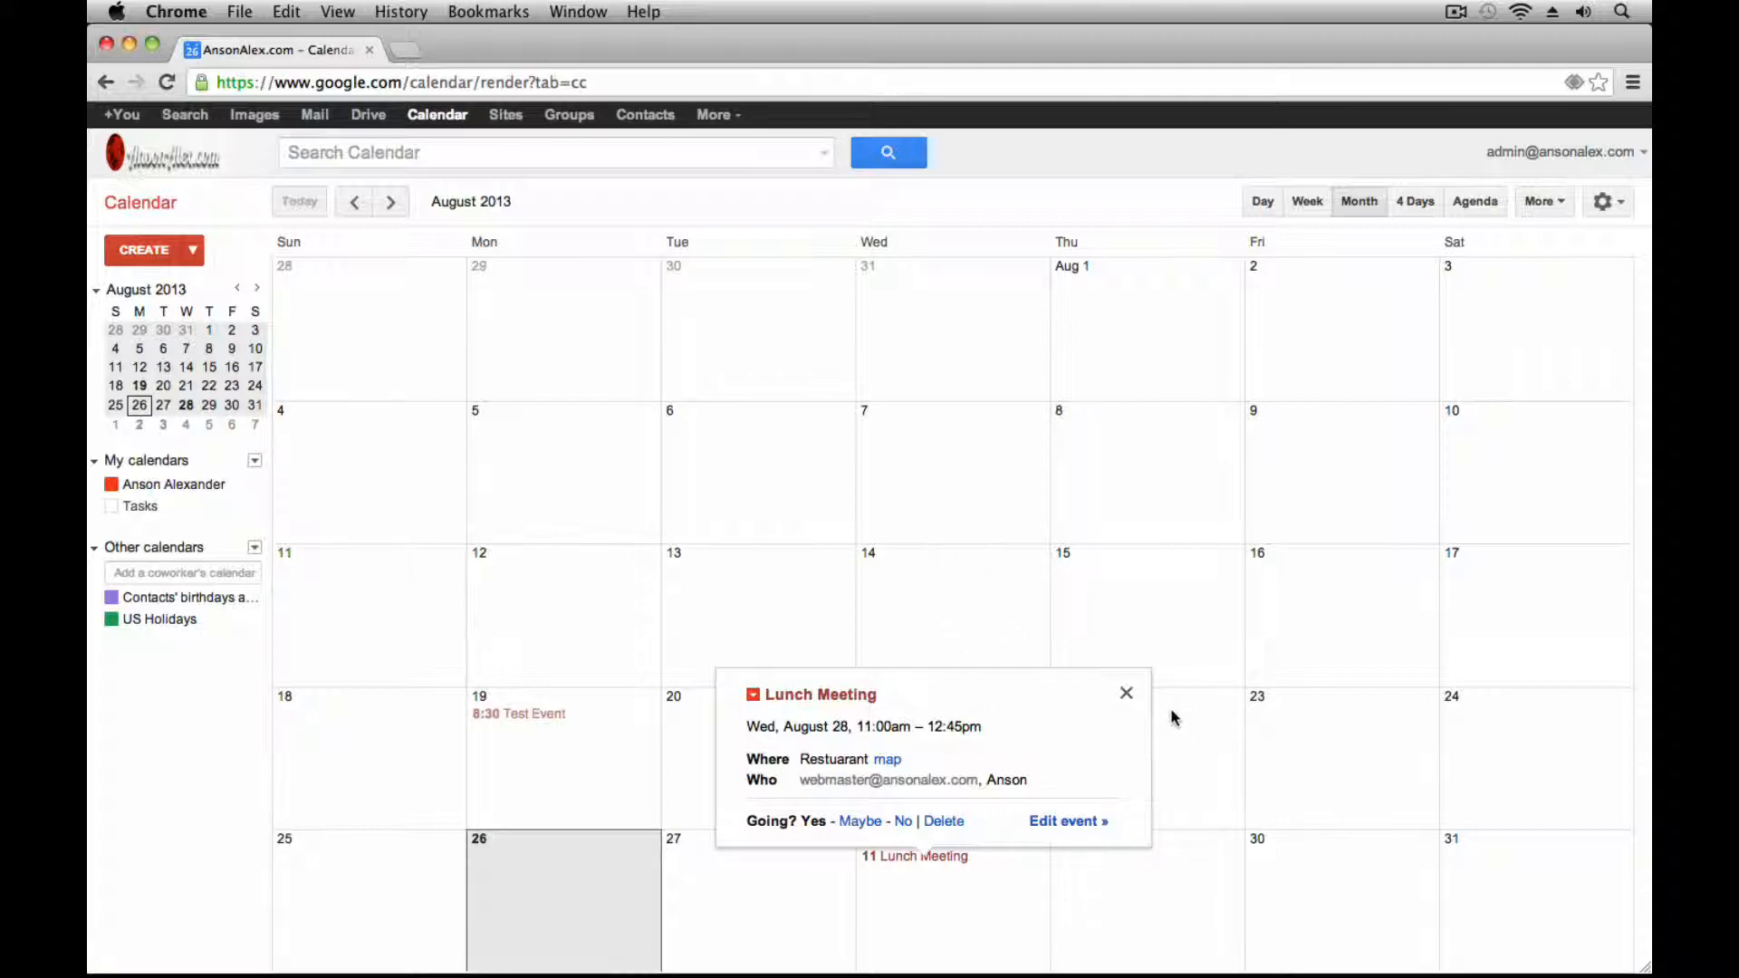
Make the Lunch Meeting repeat weekly on Wednesday and save without notifying guests
click(1126, 697)
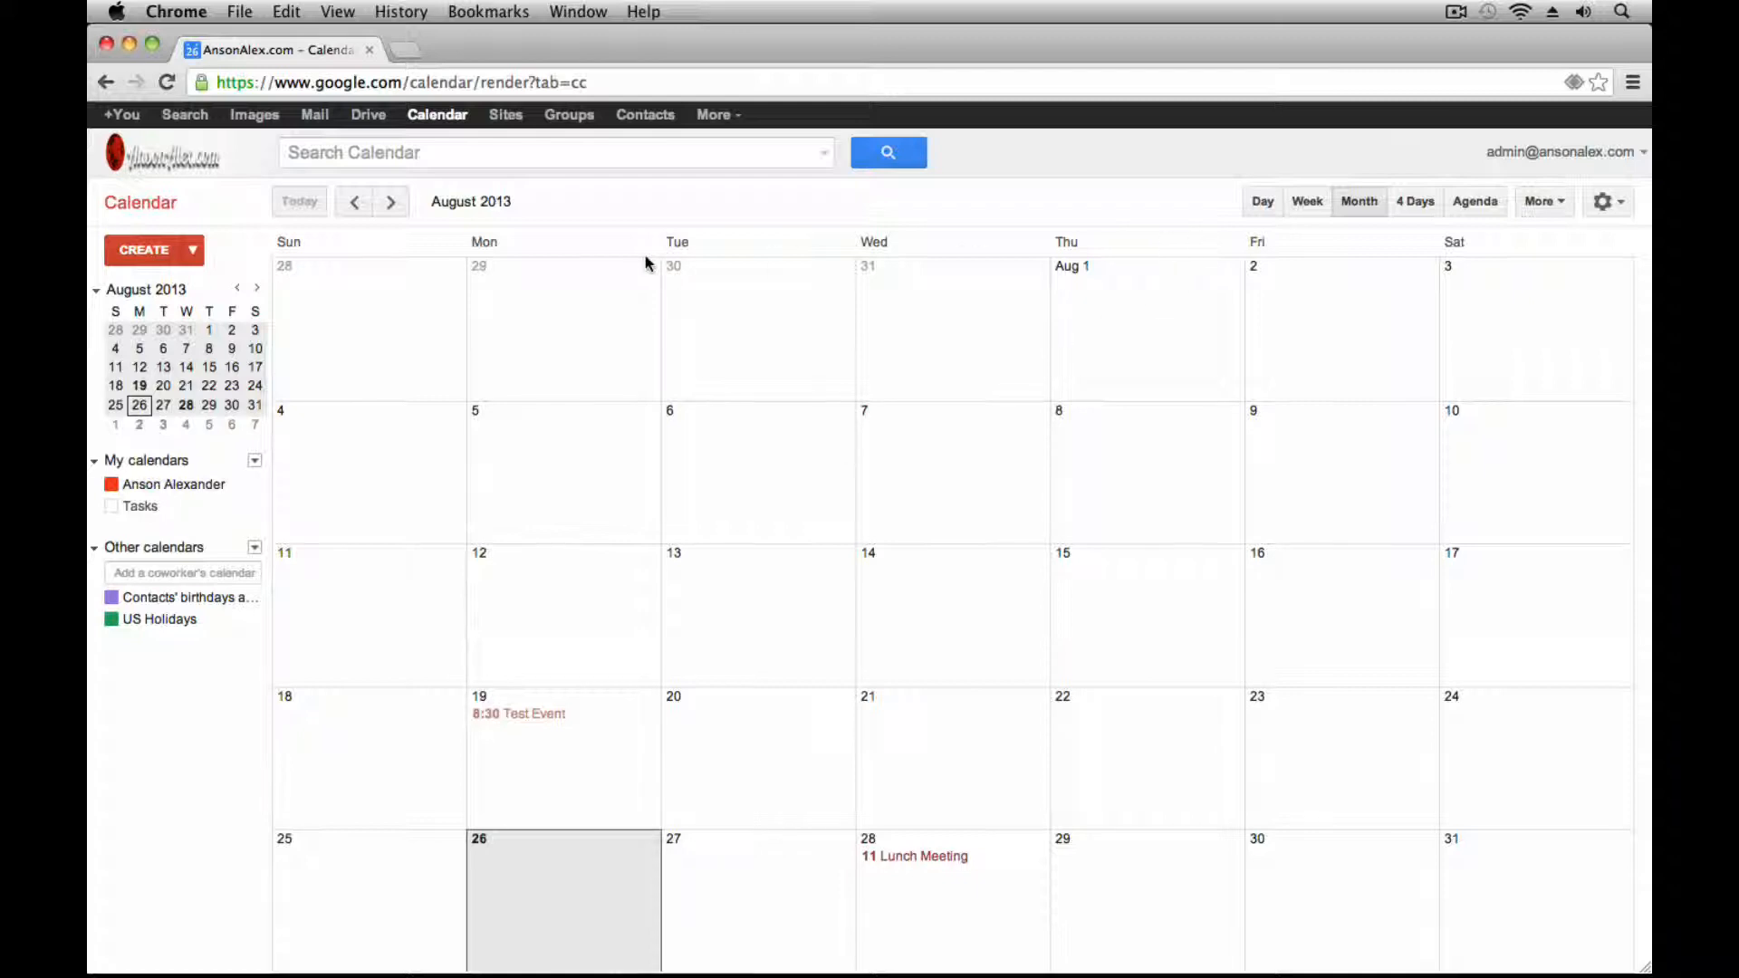
click(391, 201)
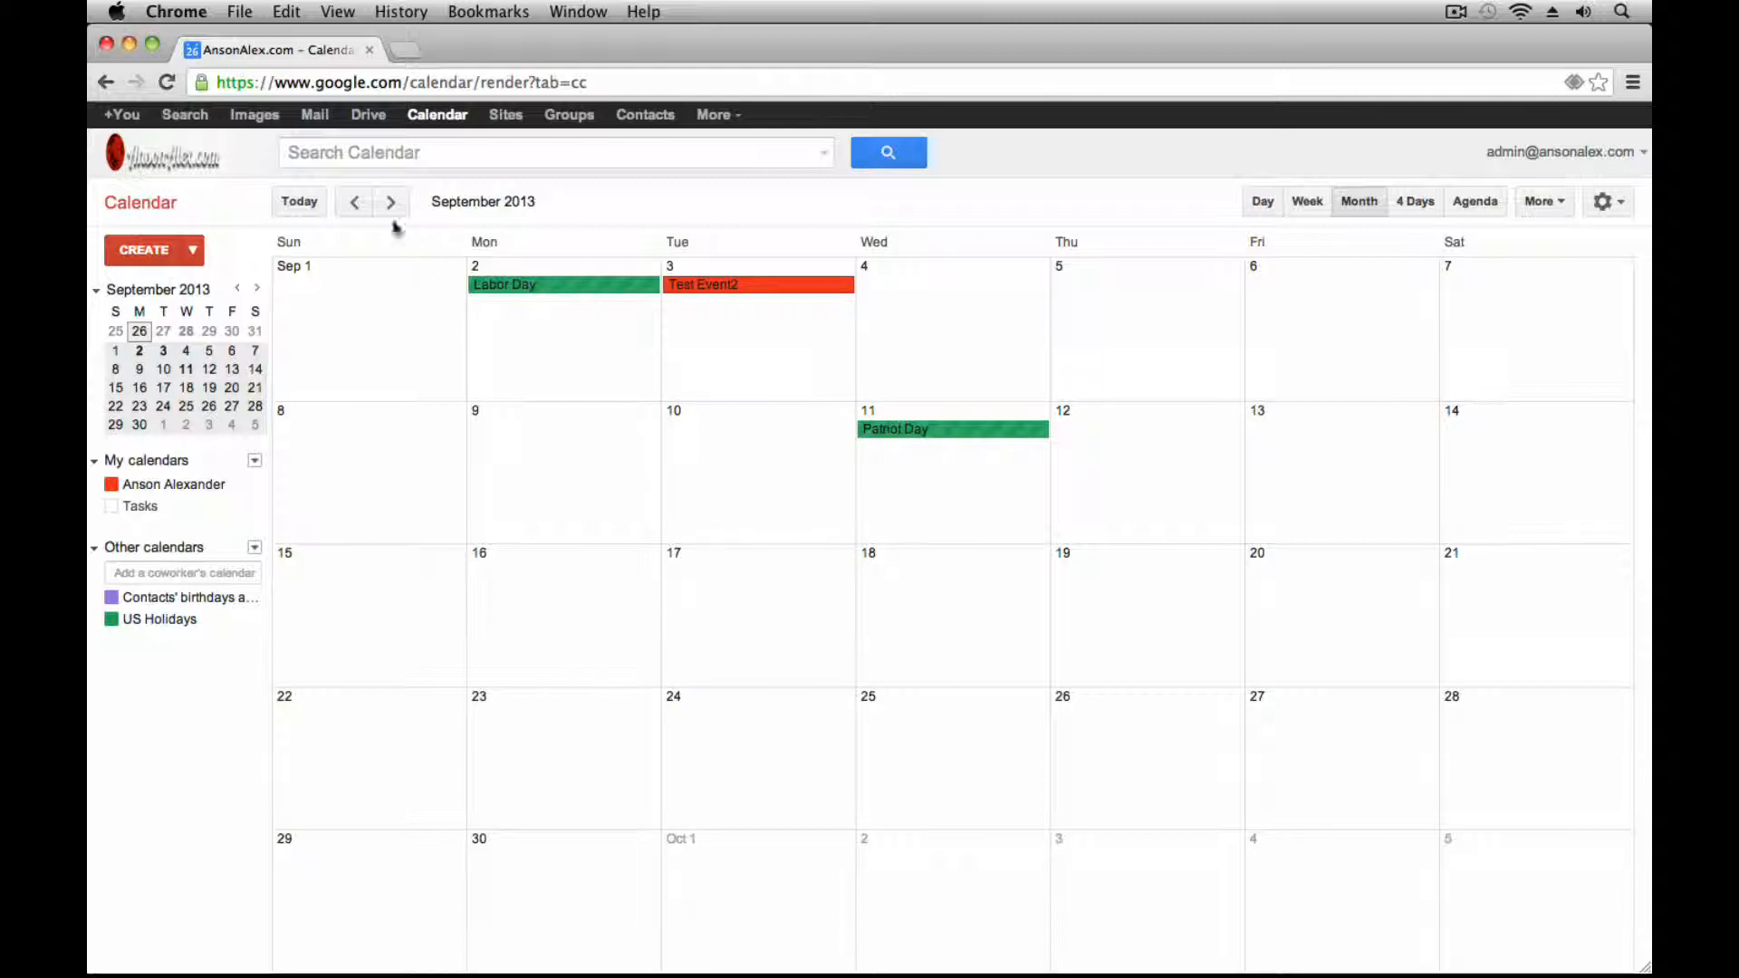
click(354, 201)
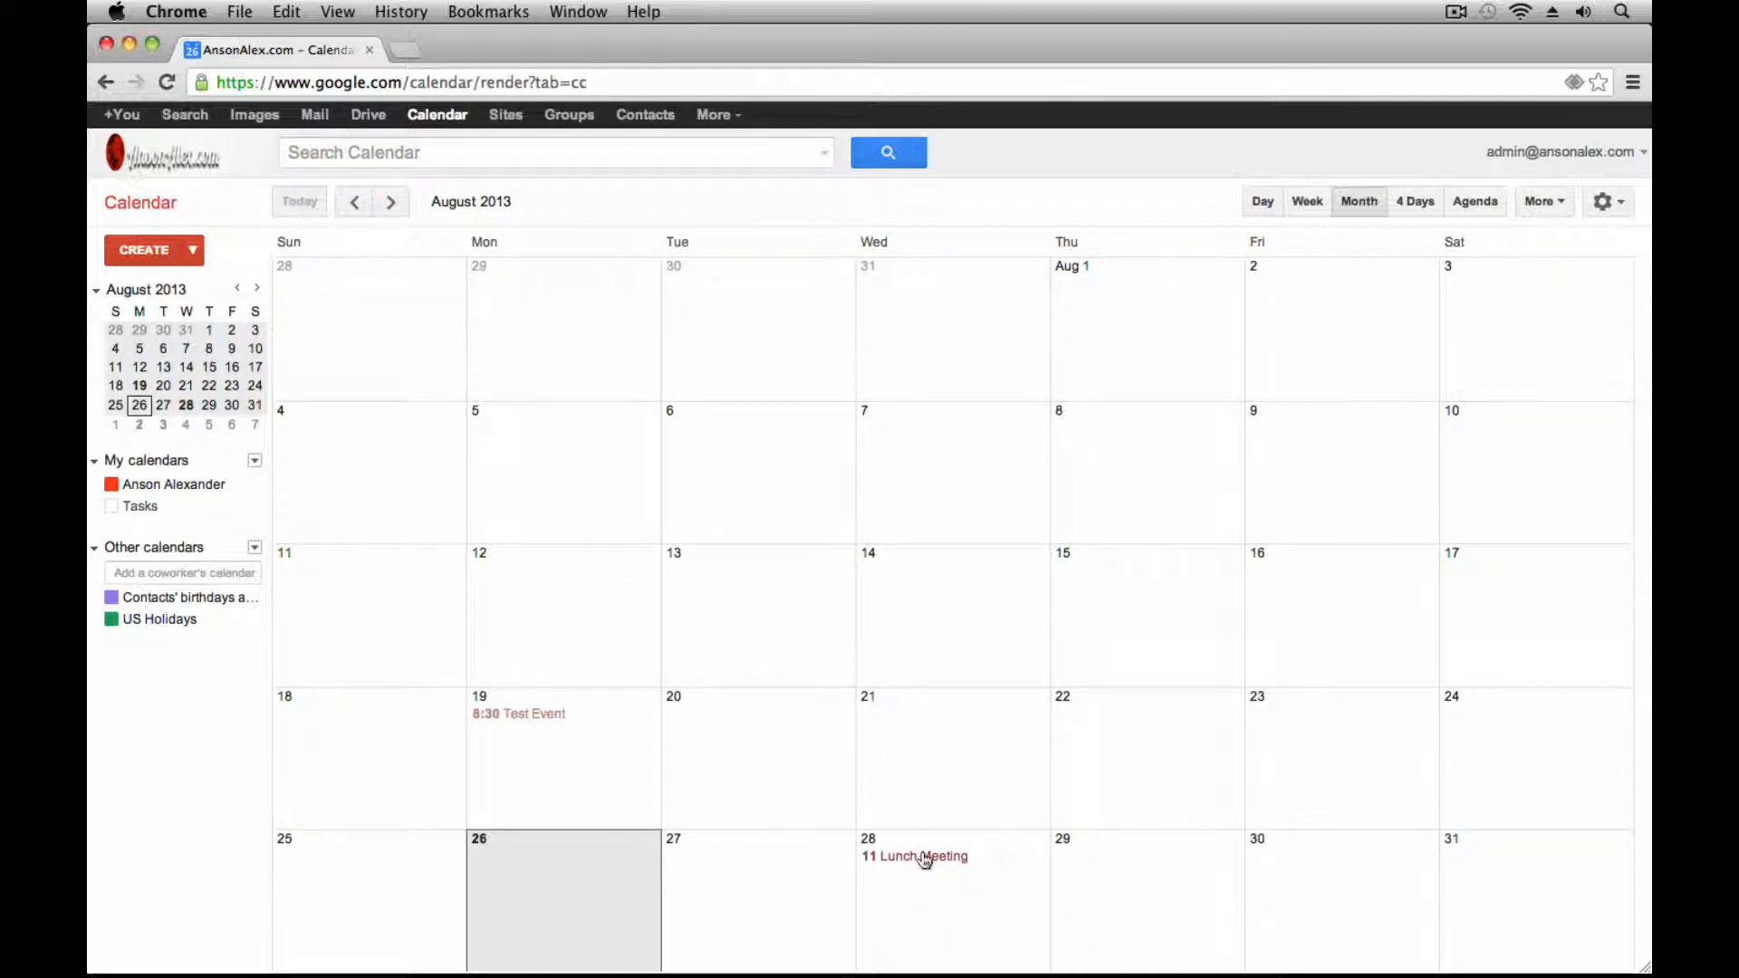
click(923, 857)
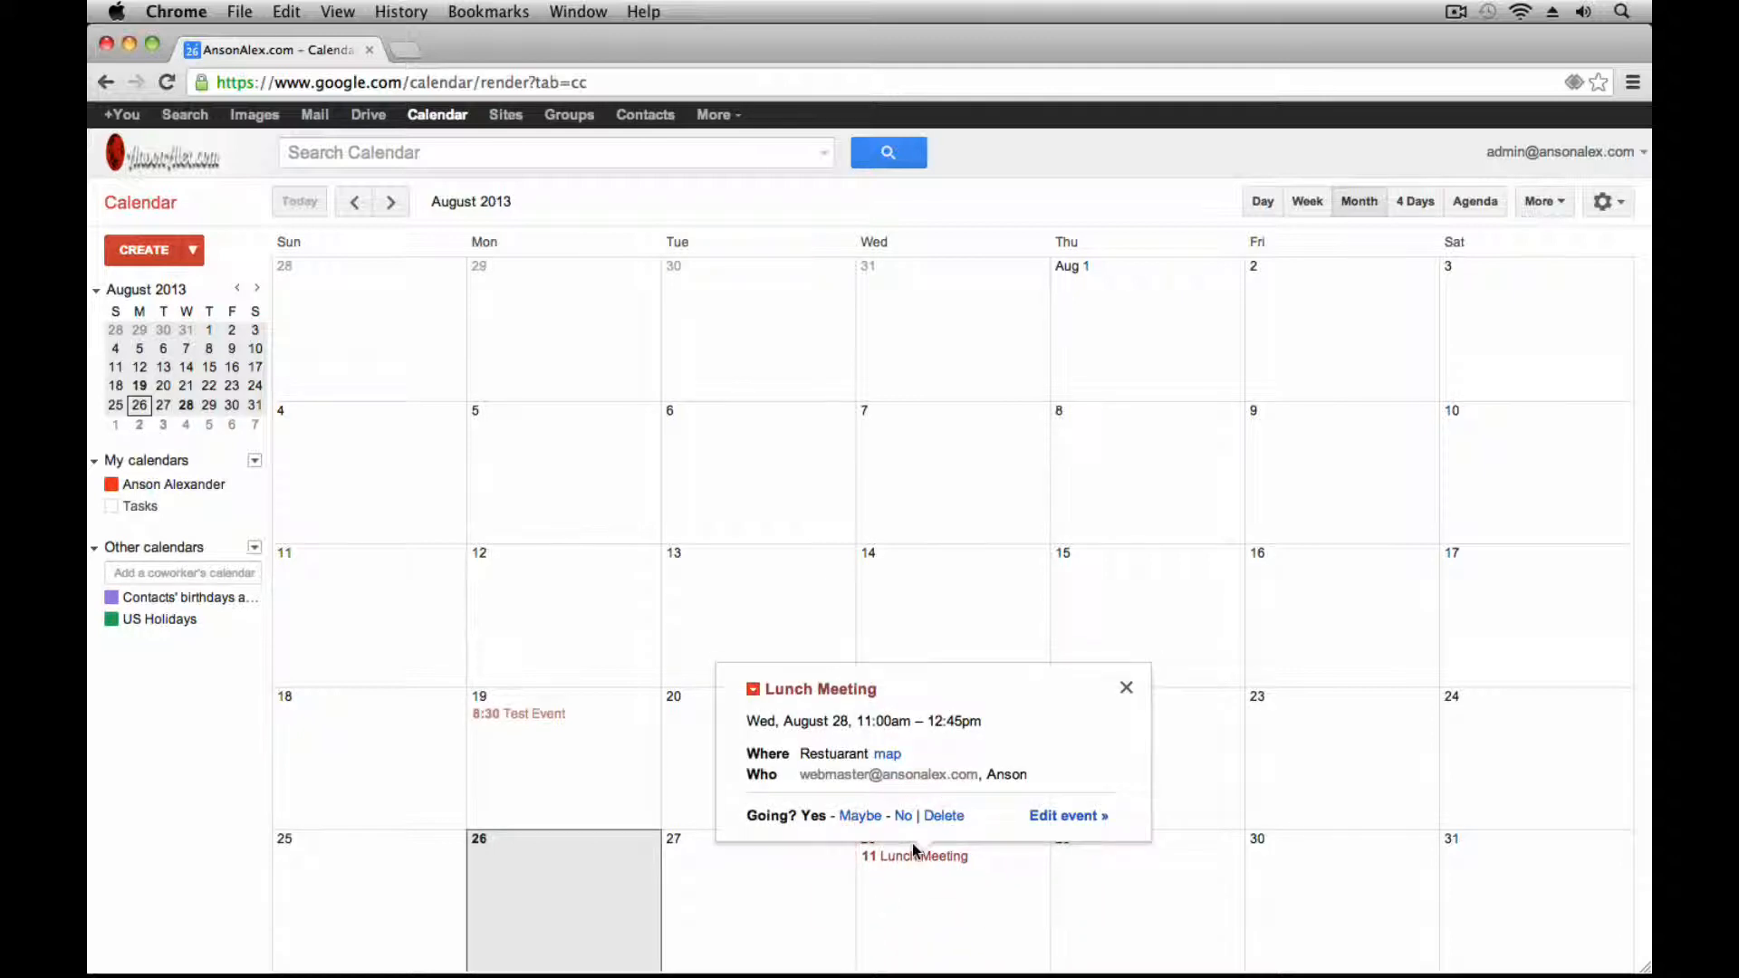
click(1067, 815)
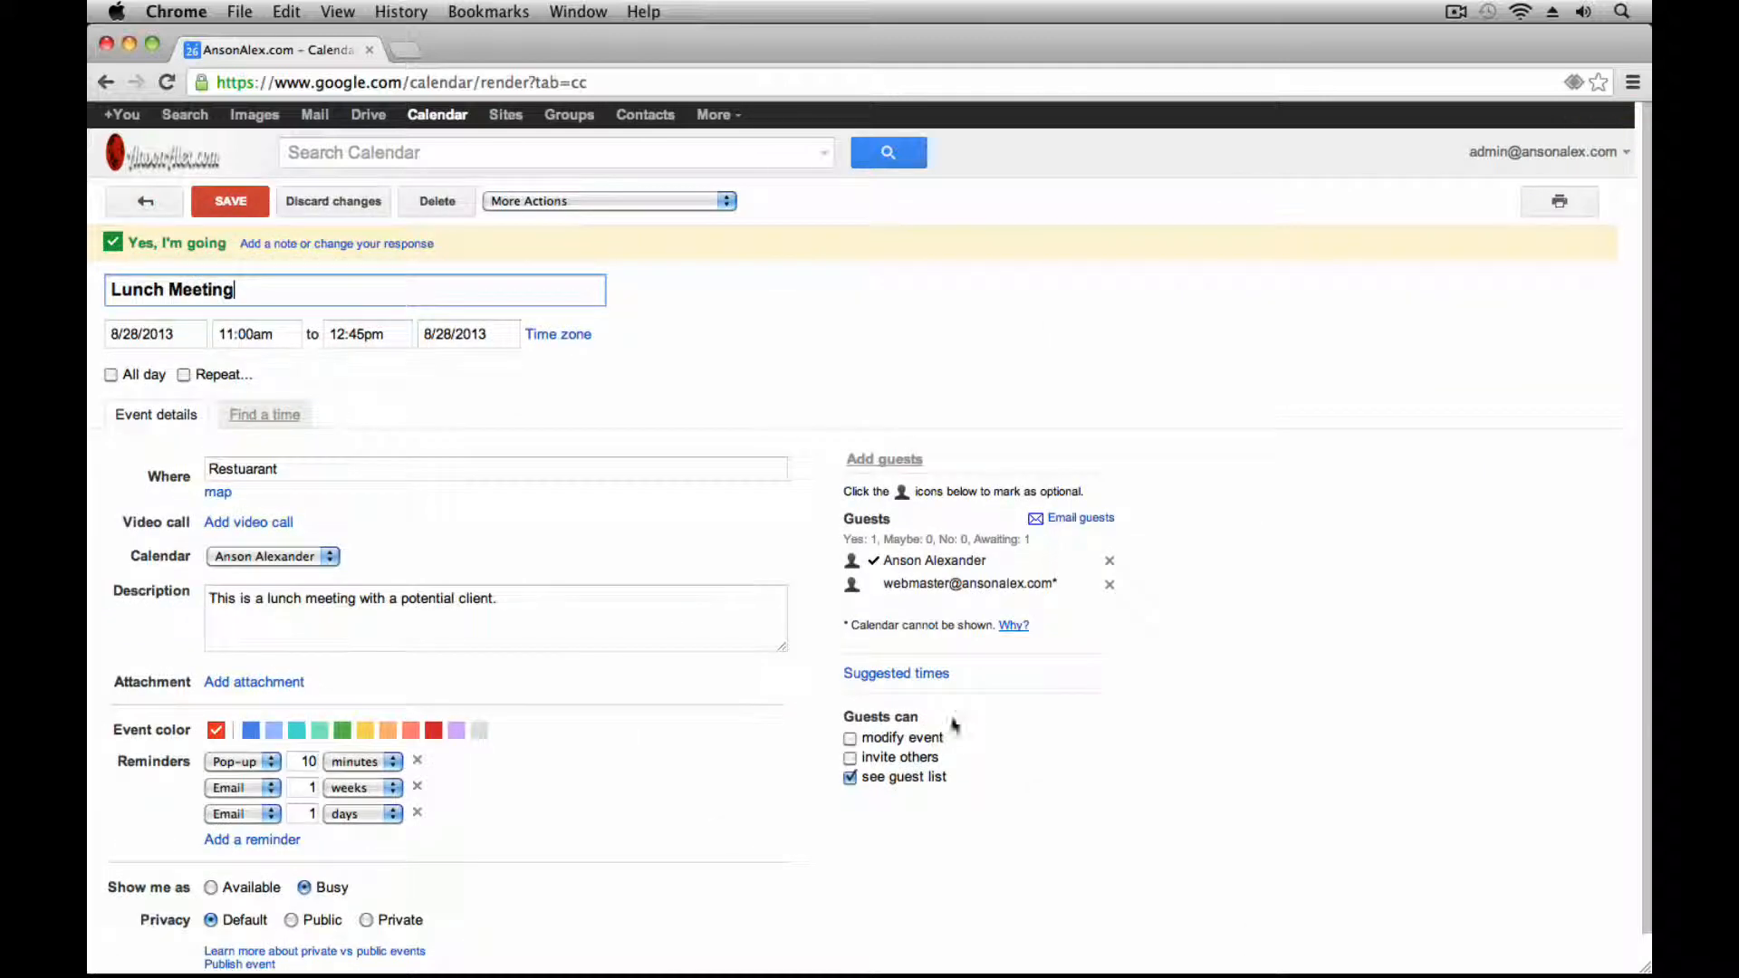
click(183, 375)
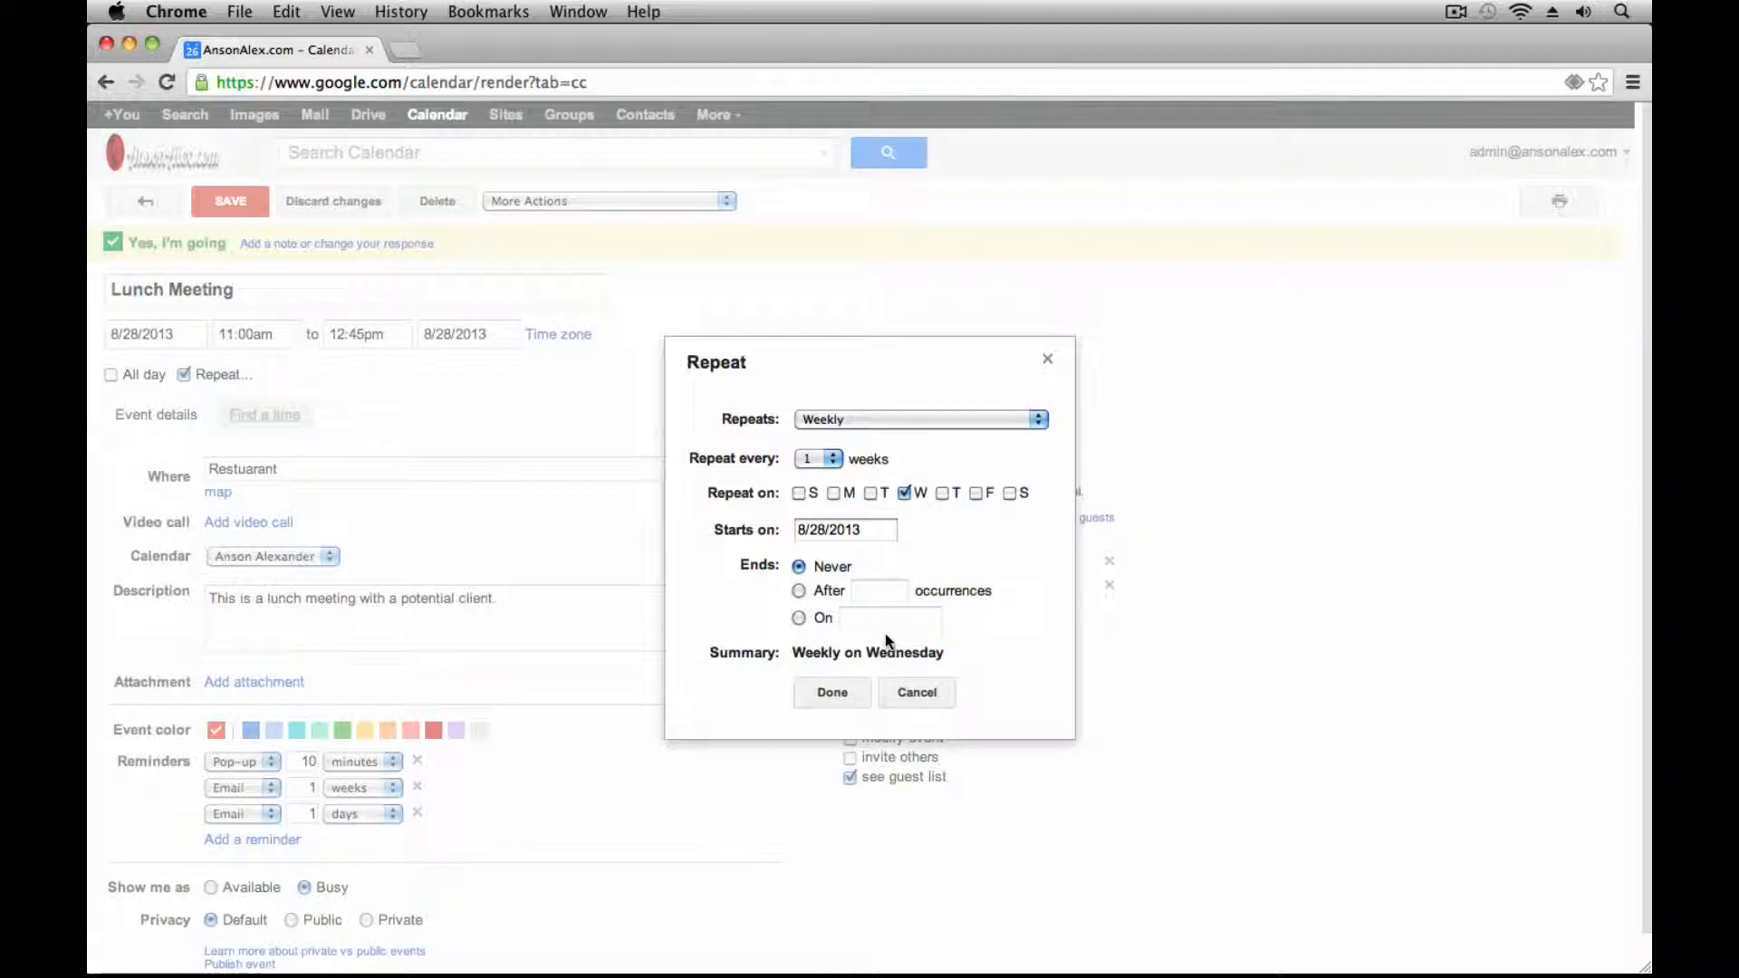
click(852, 699)
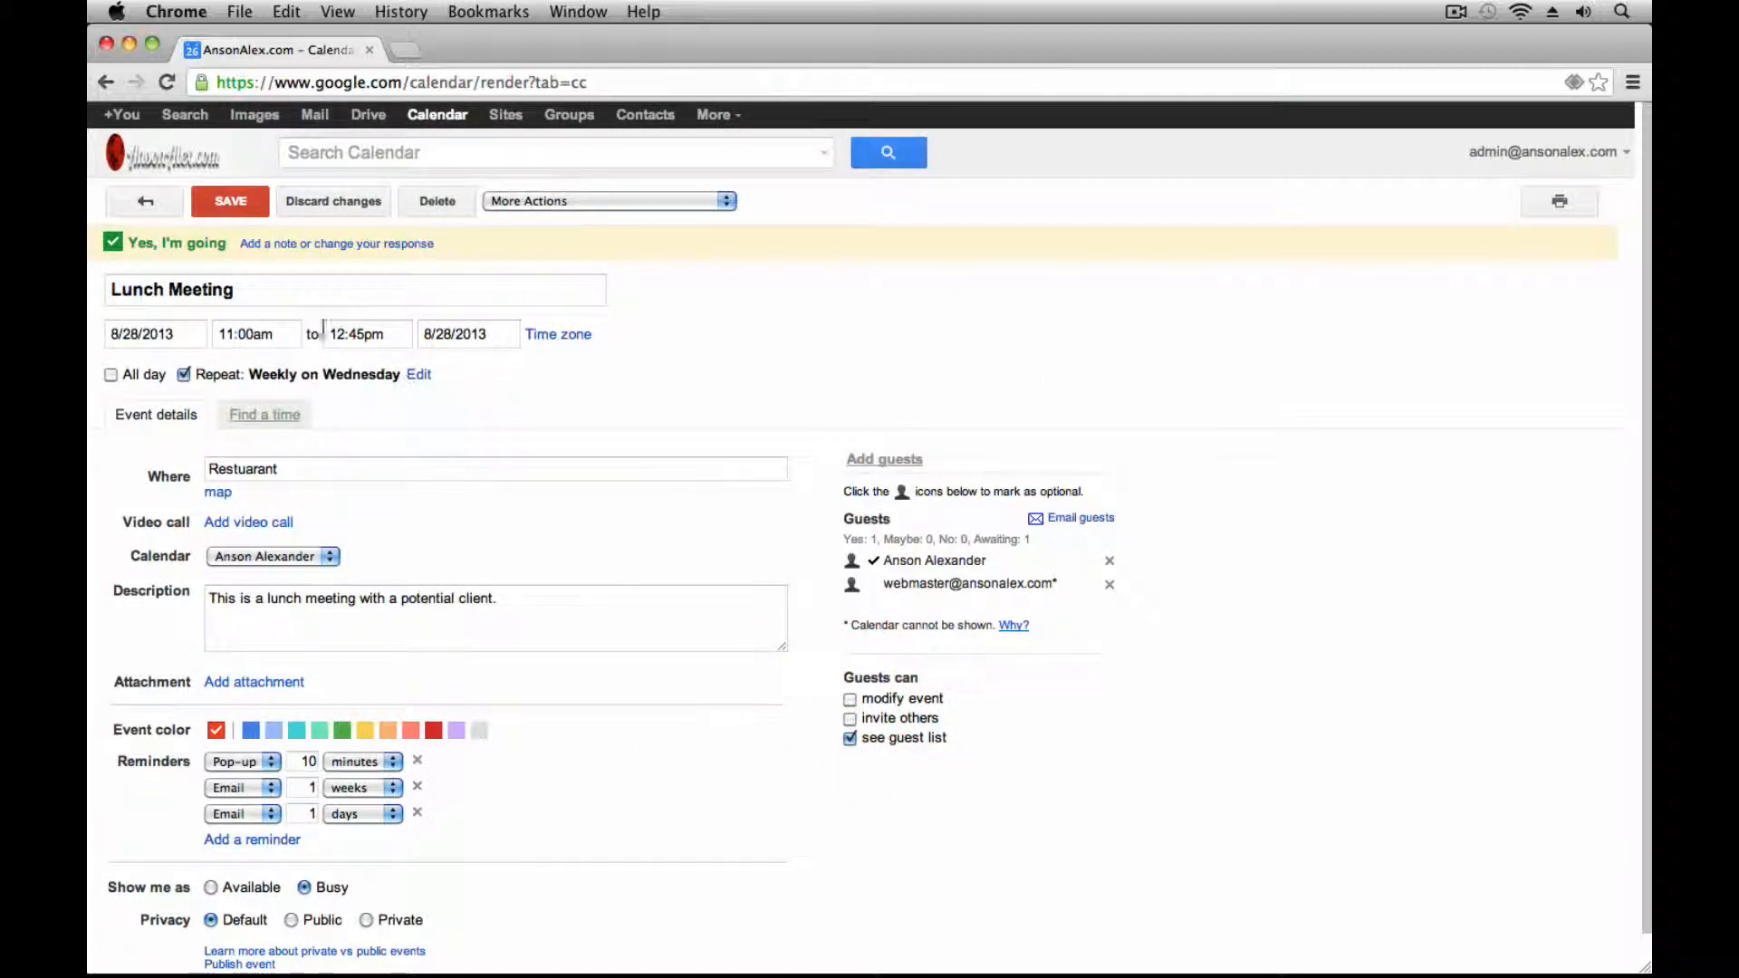
click(232, 204)
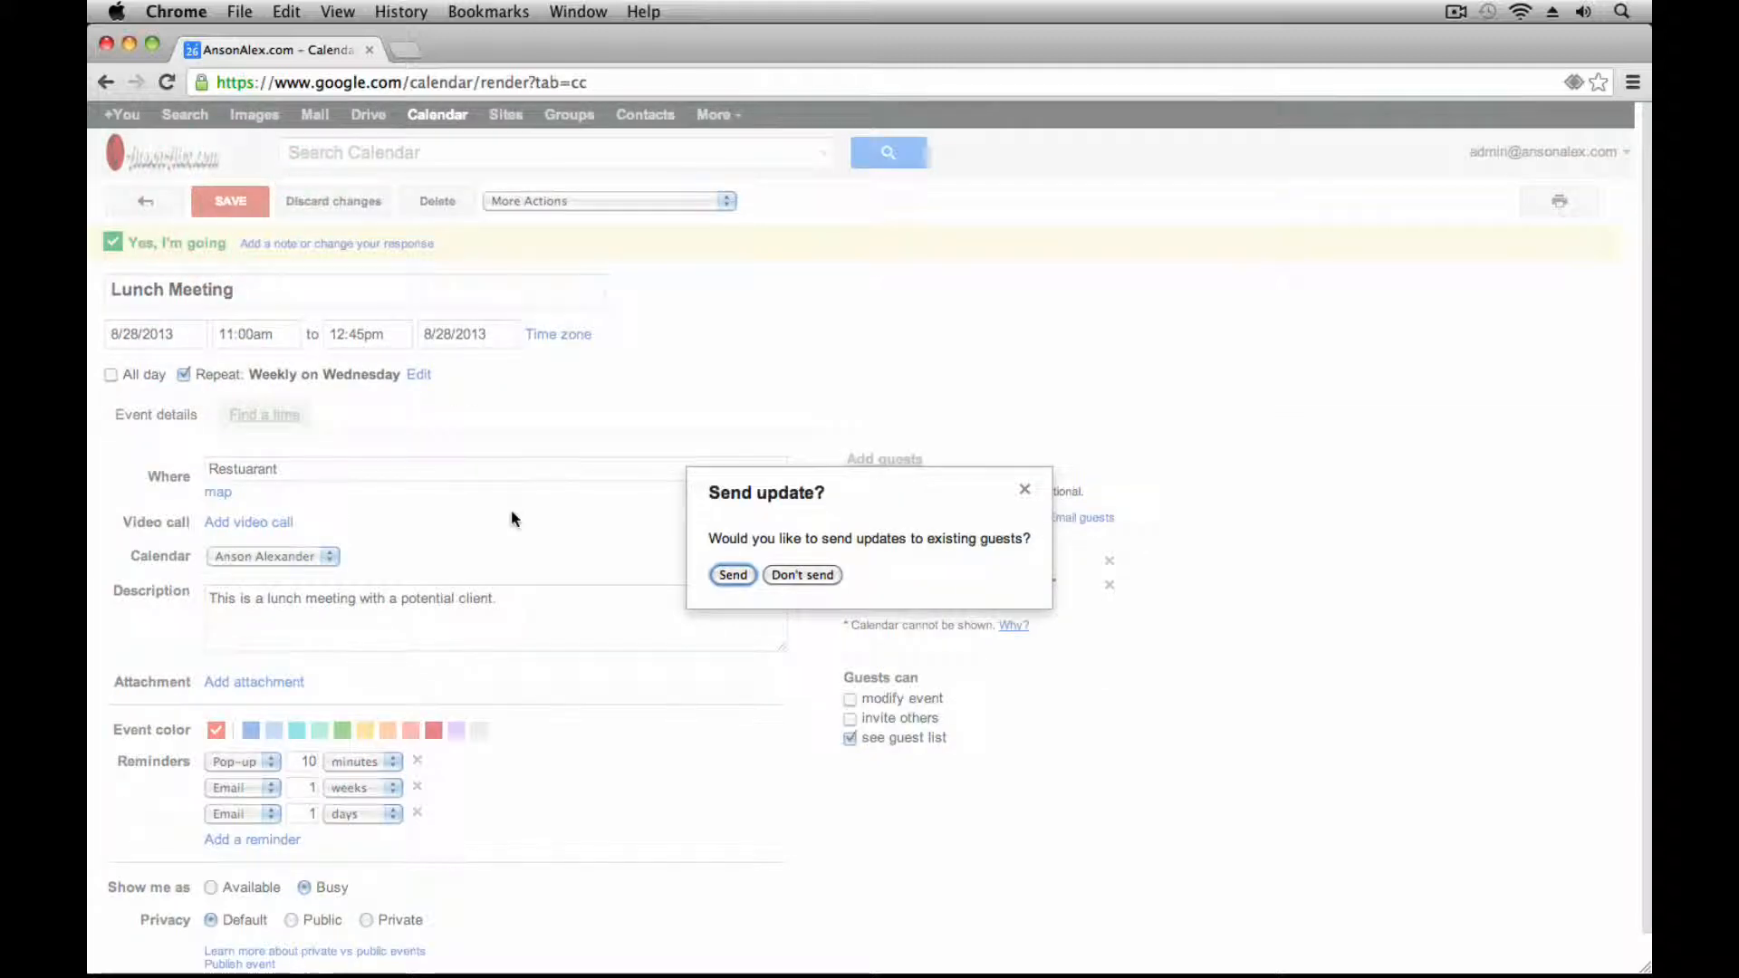
click(818, 581)
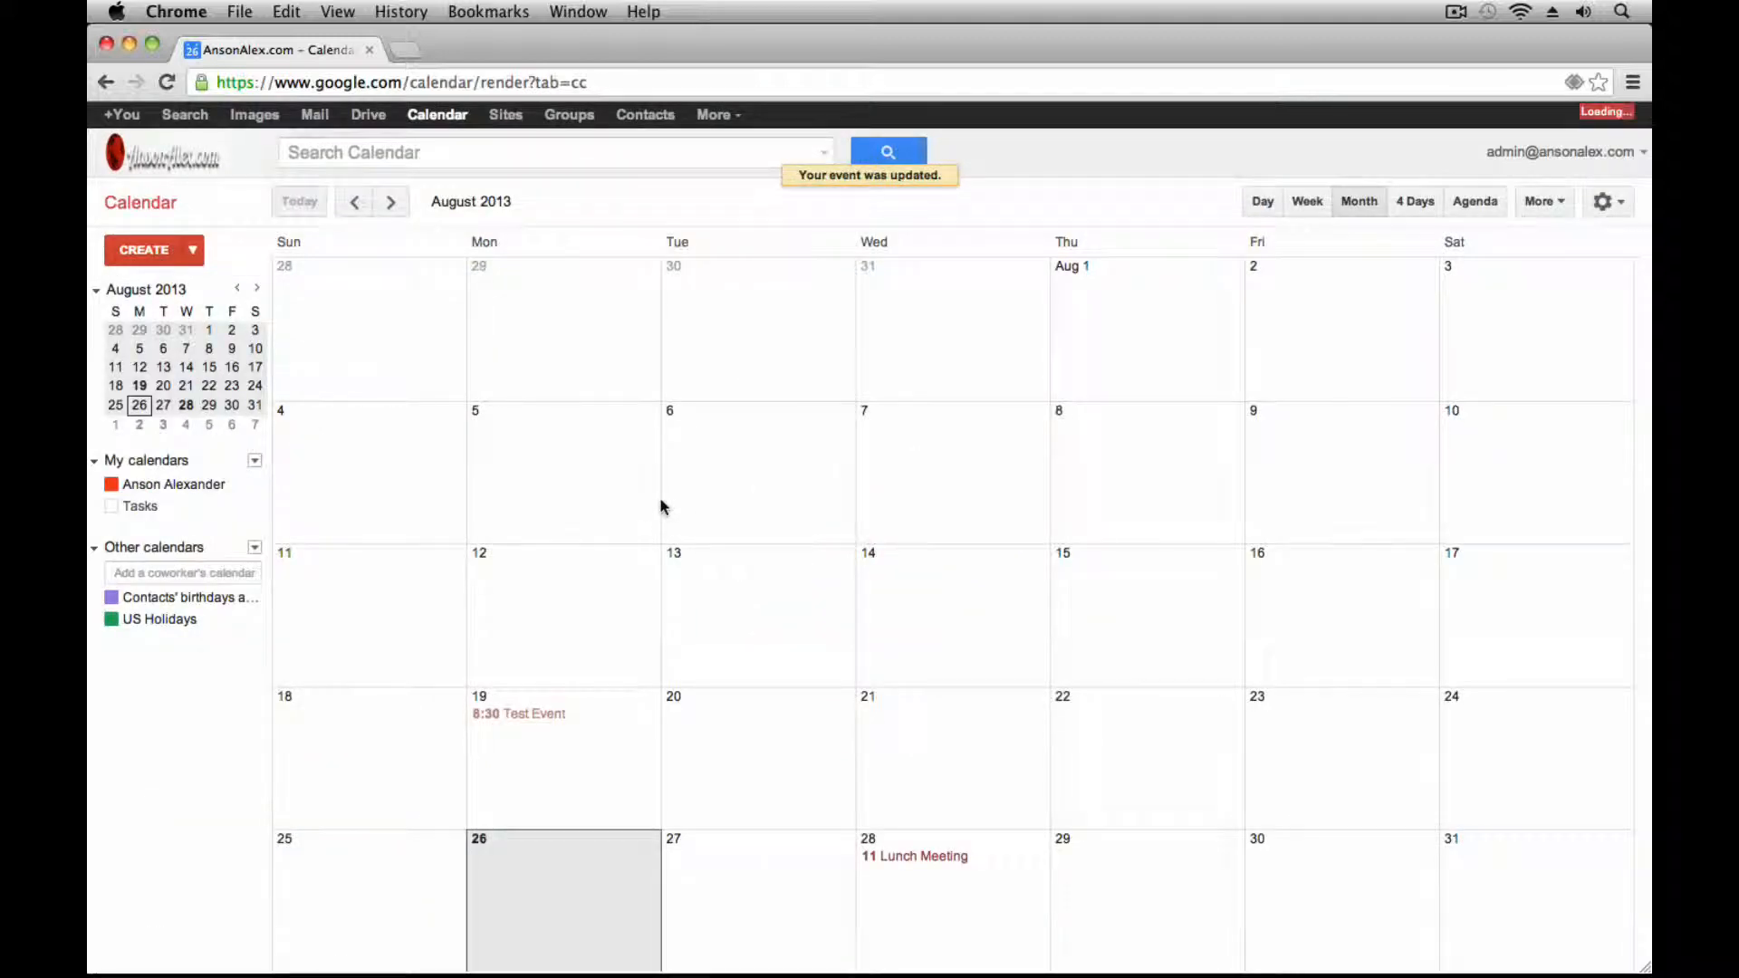
Browse to December 2013 and back to September, checking the Wednesday Lunch Meeting repeats
click(391, 201)
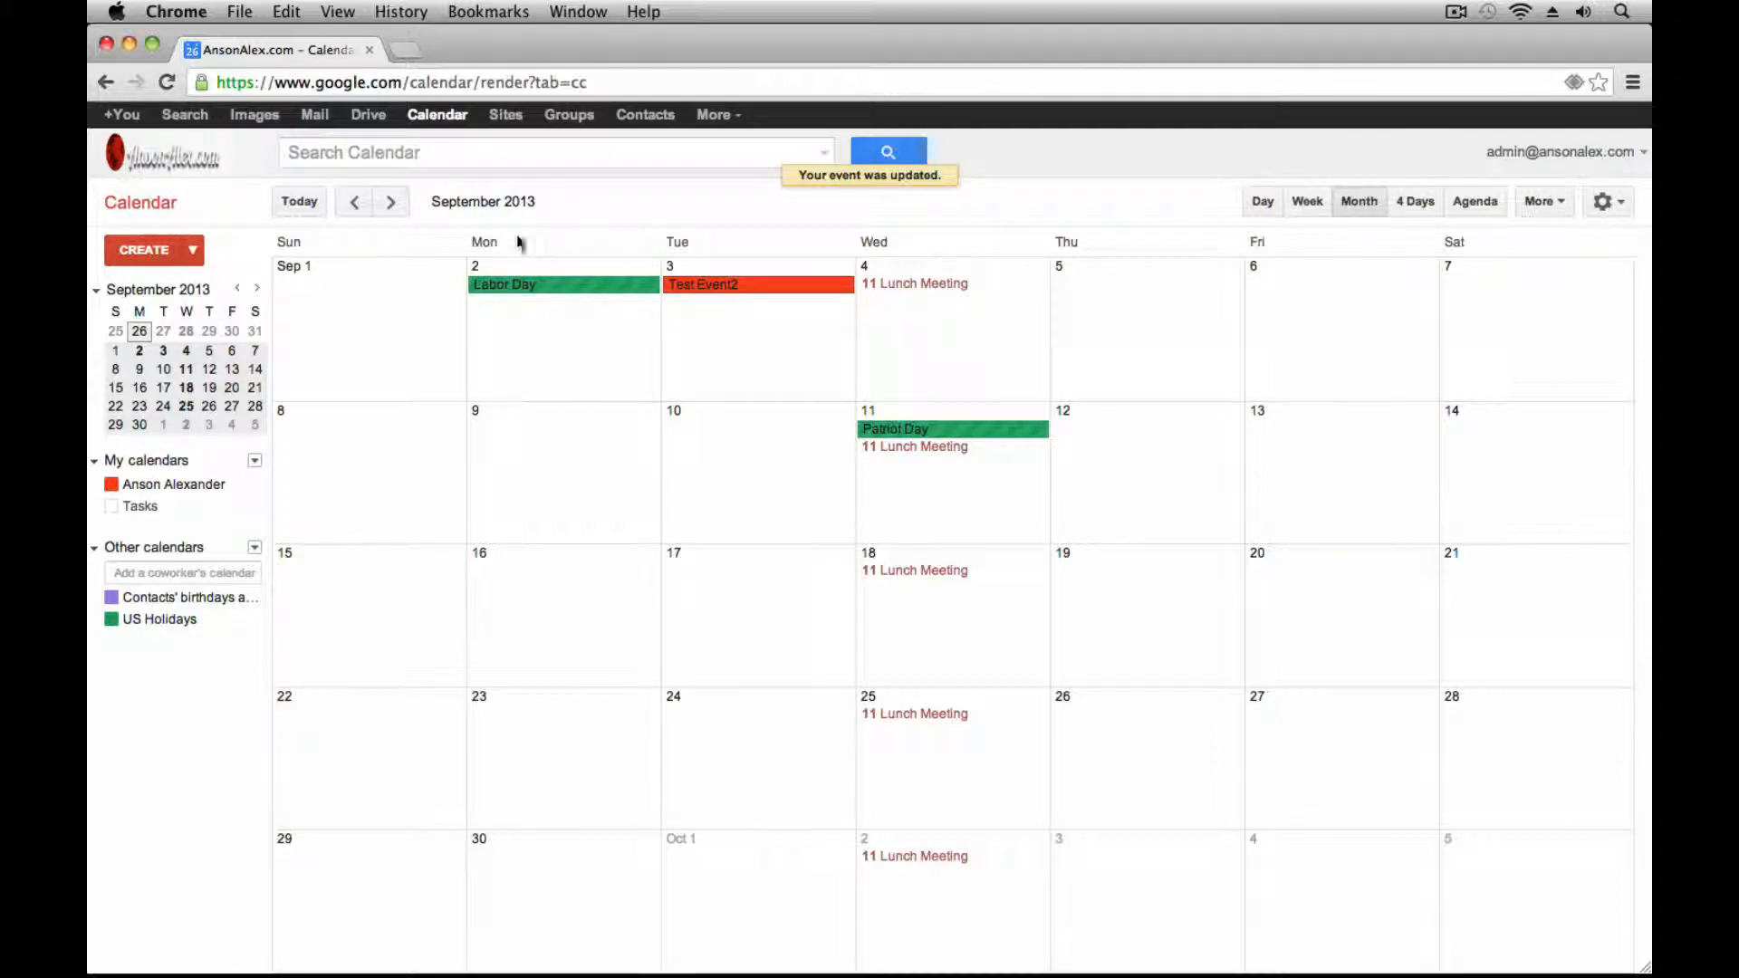
click(390, 202)
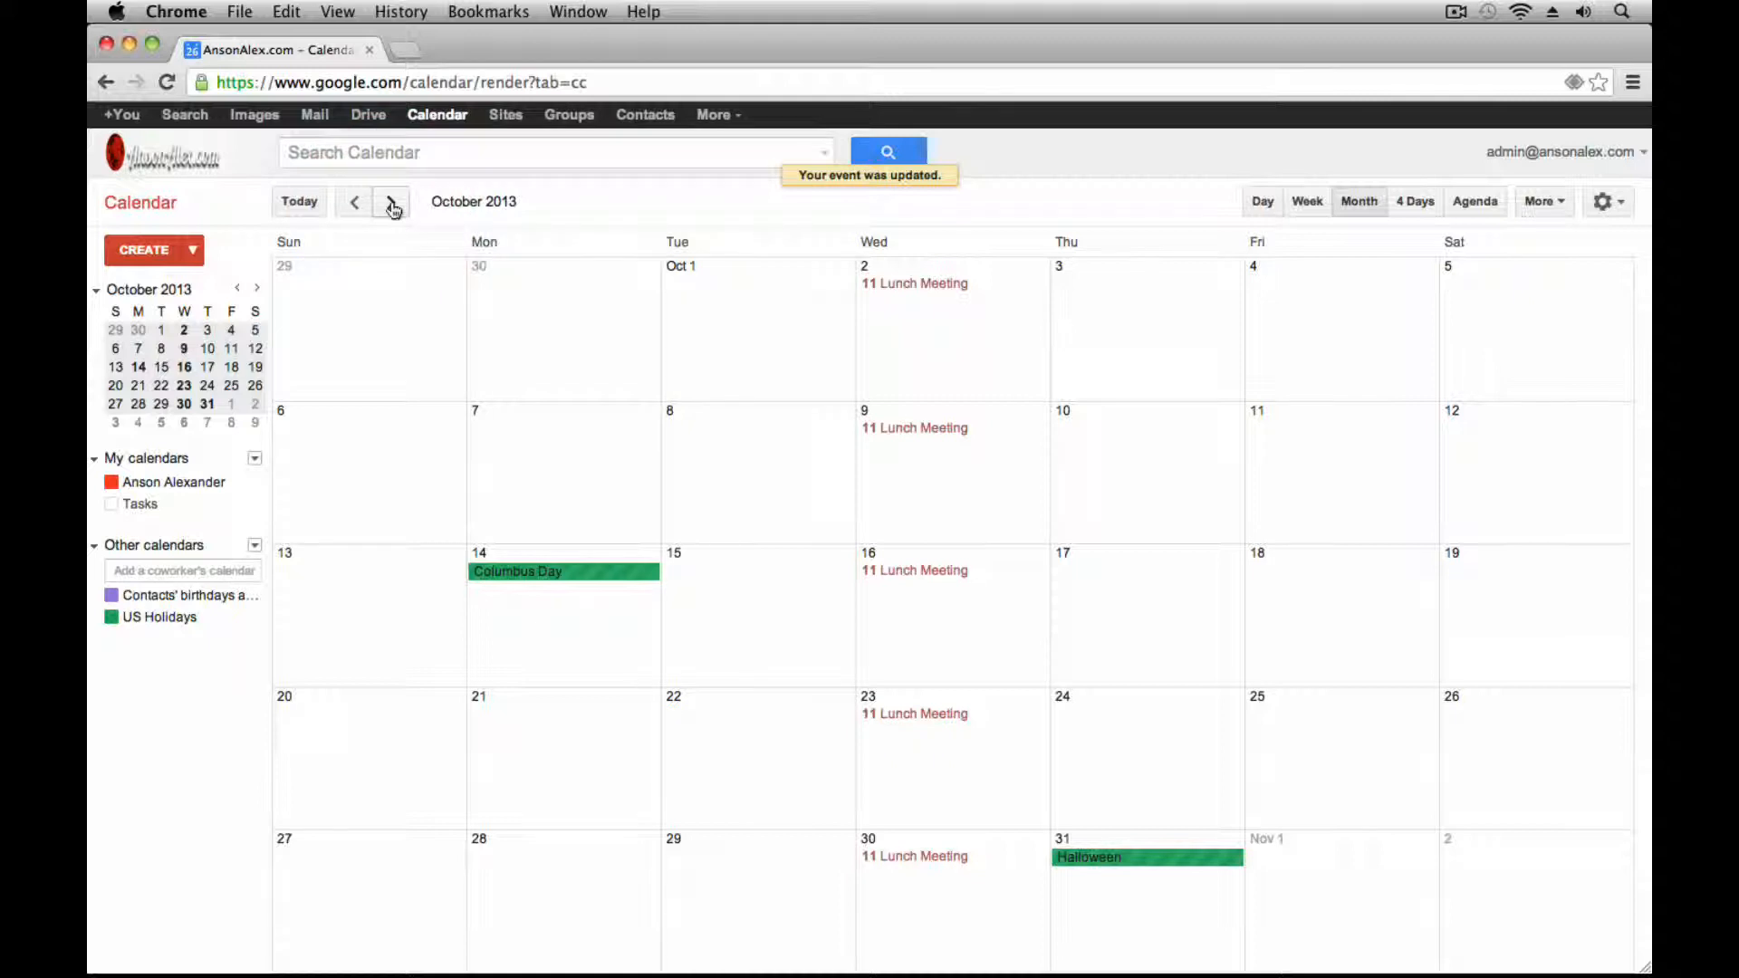
click(391, 202)
click(390, 202)
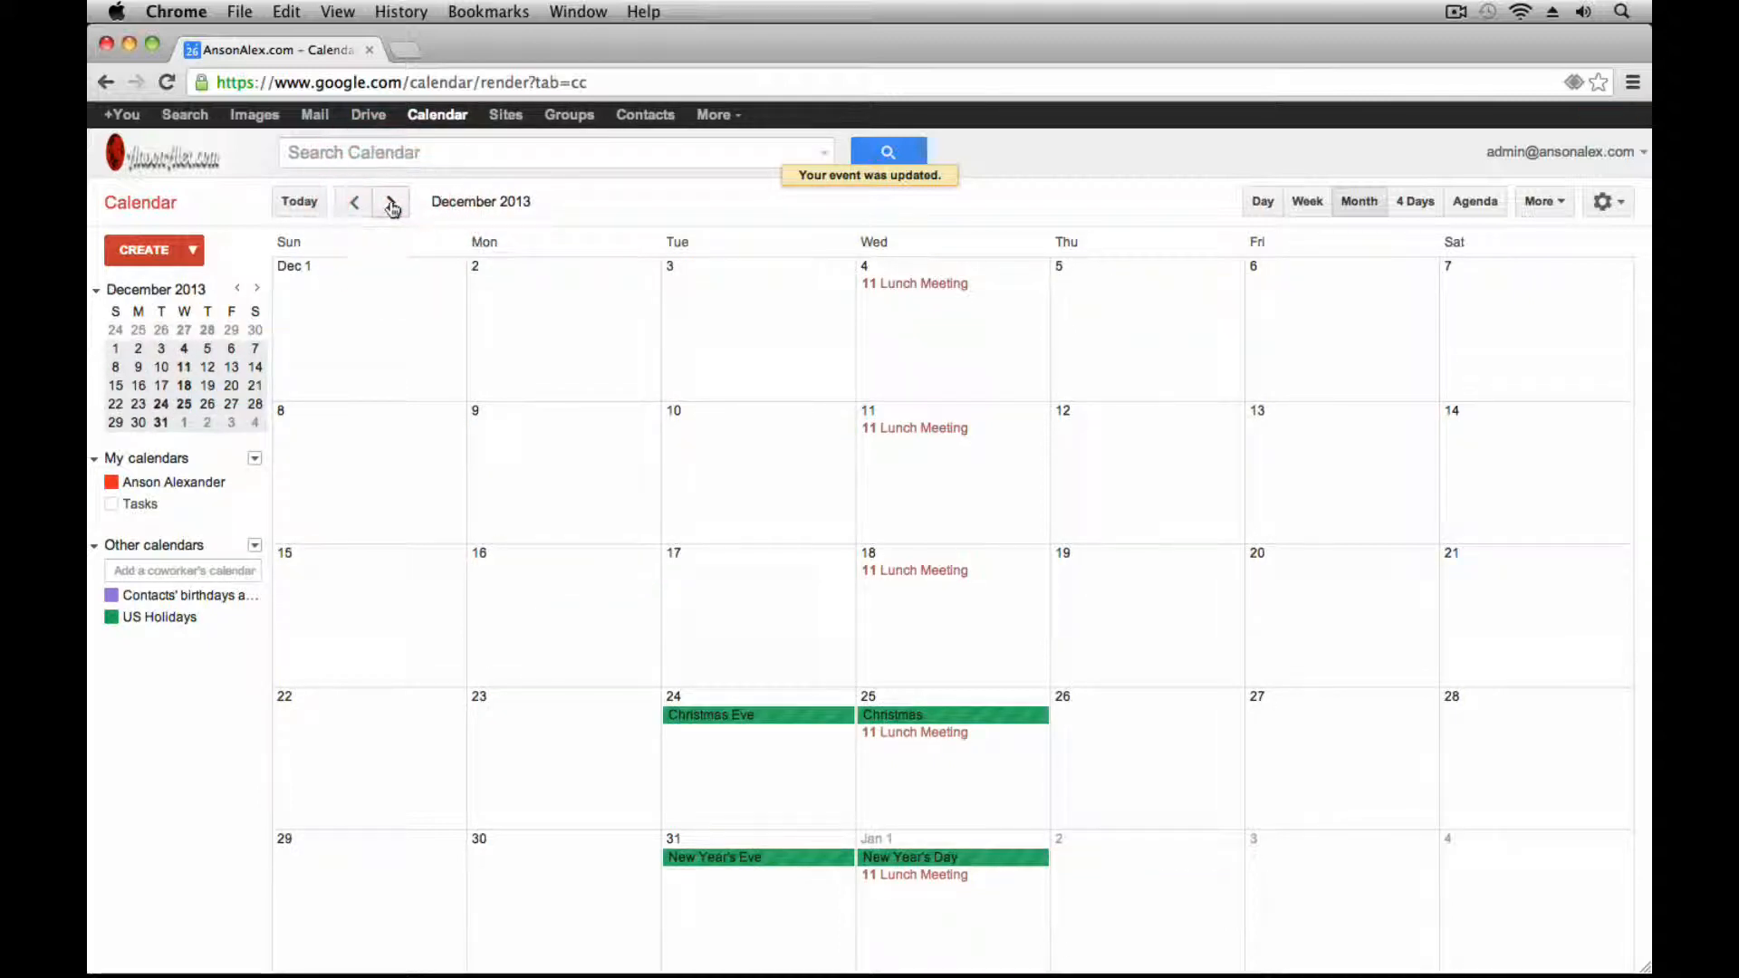
click(359, 204)
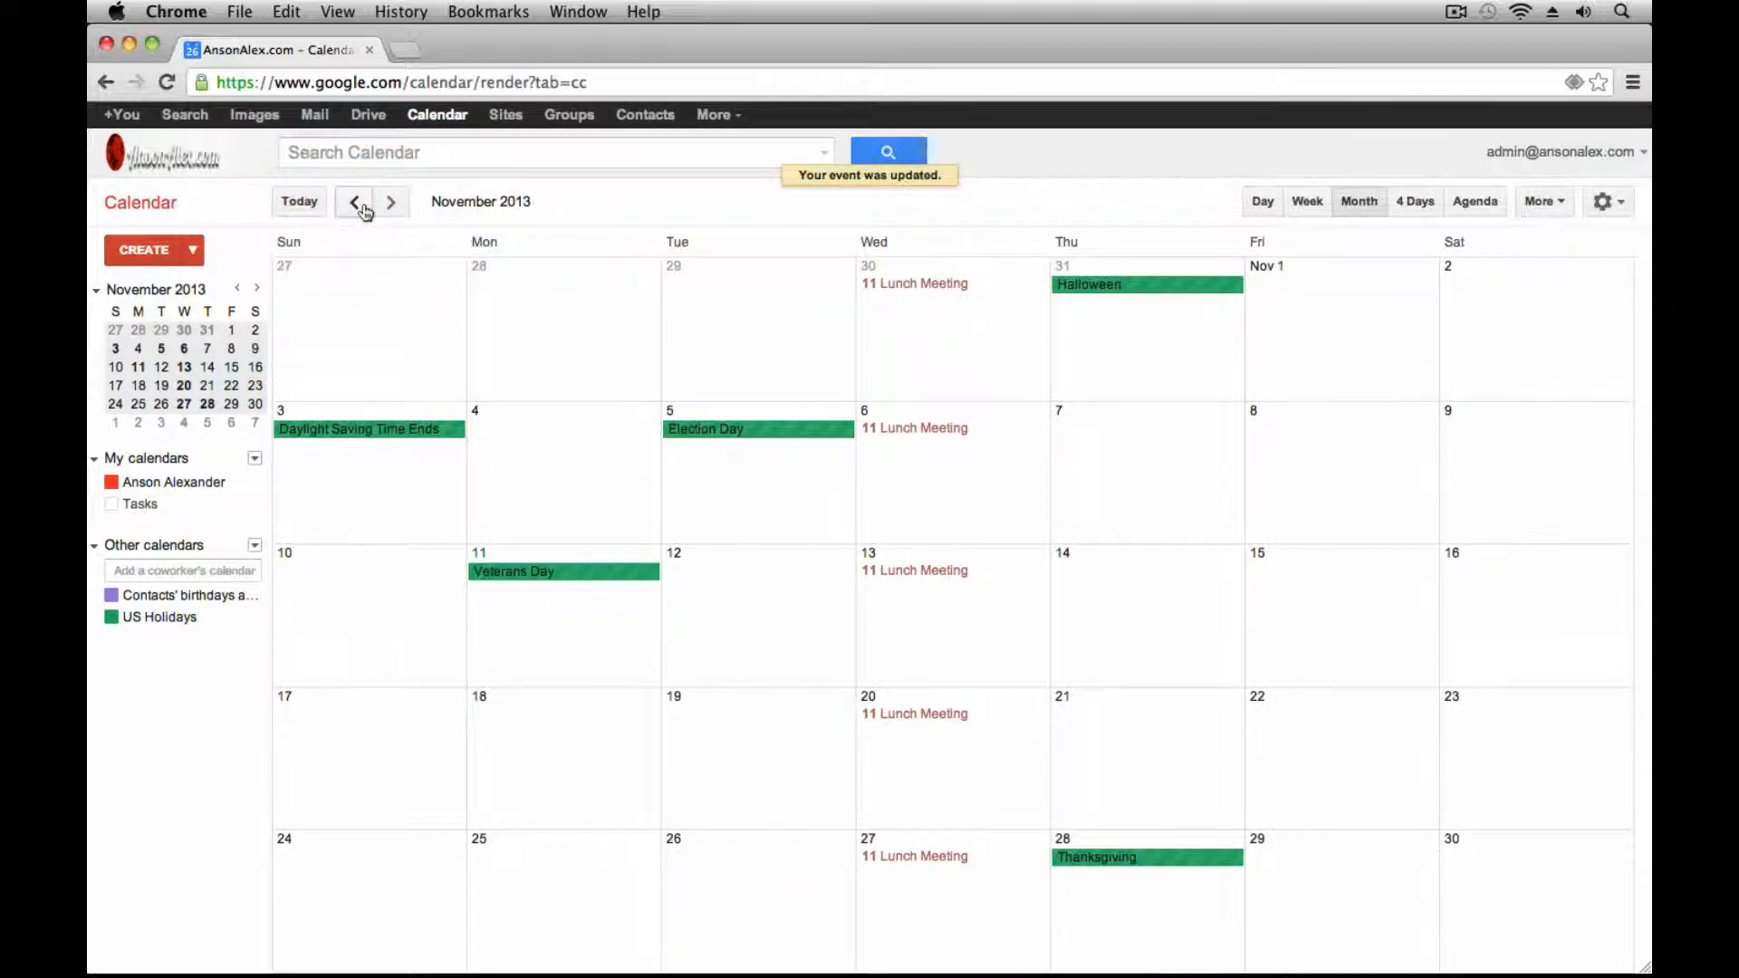
click(364, 209)
click(364, 209)
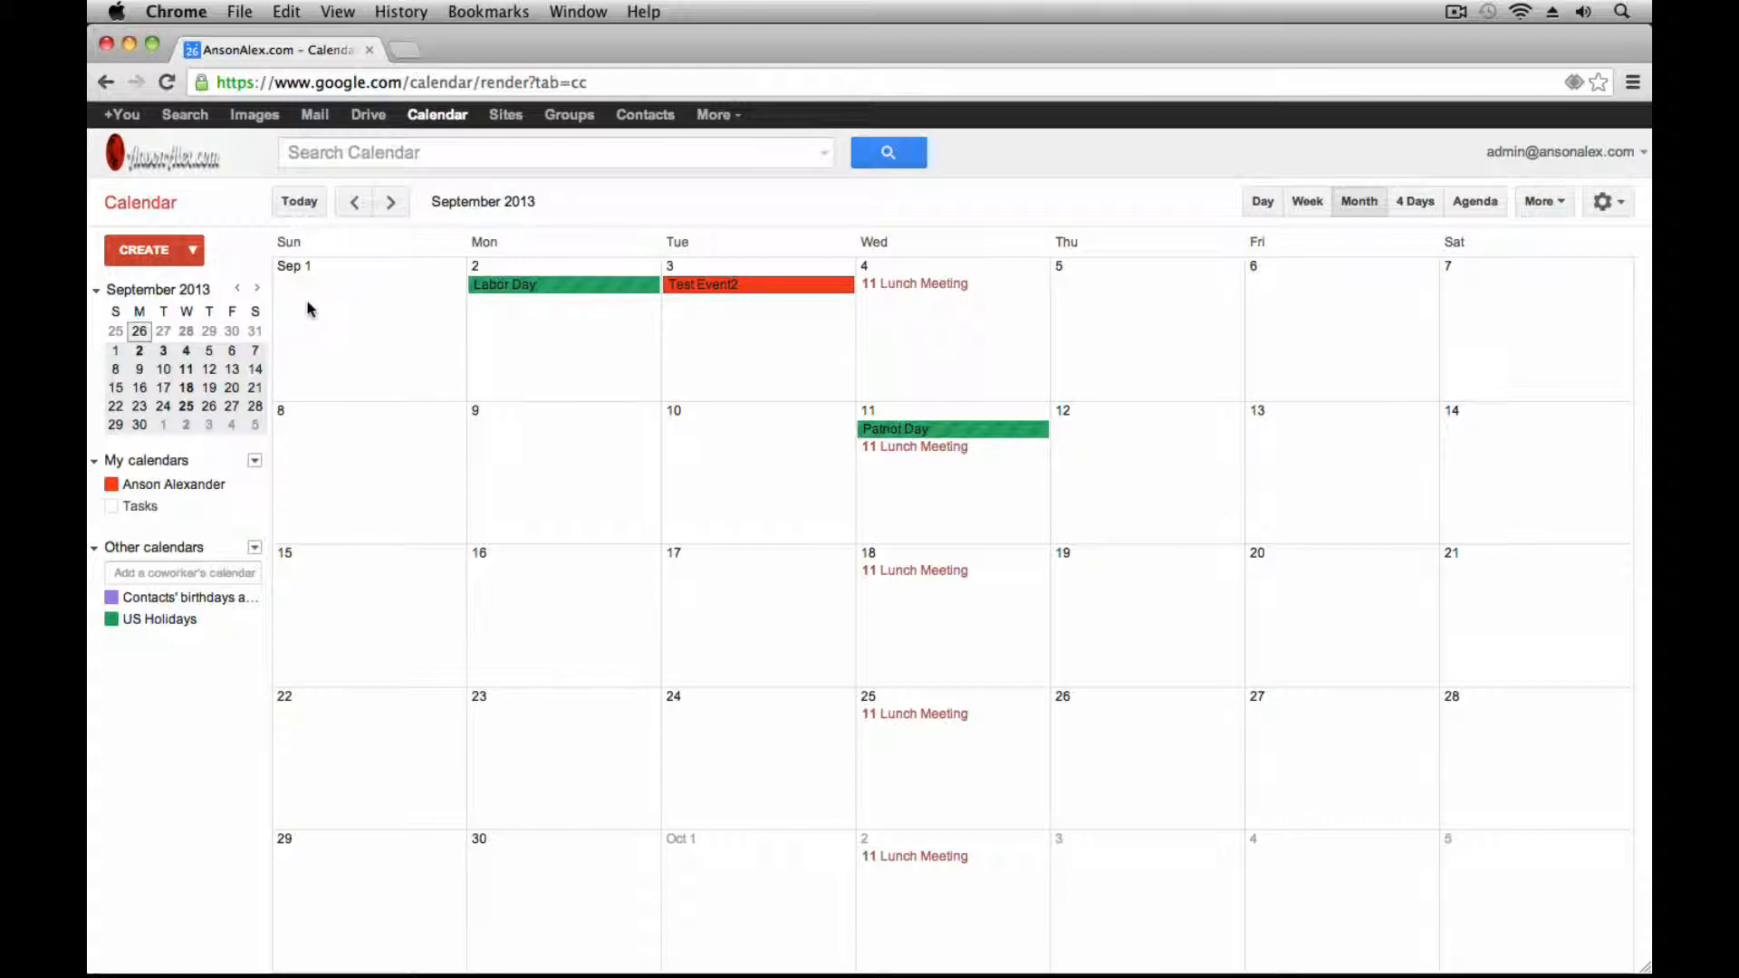
Create an all-day 'Rent' event on September 1 repeating monthly on day 1
click(399, 326)
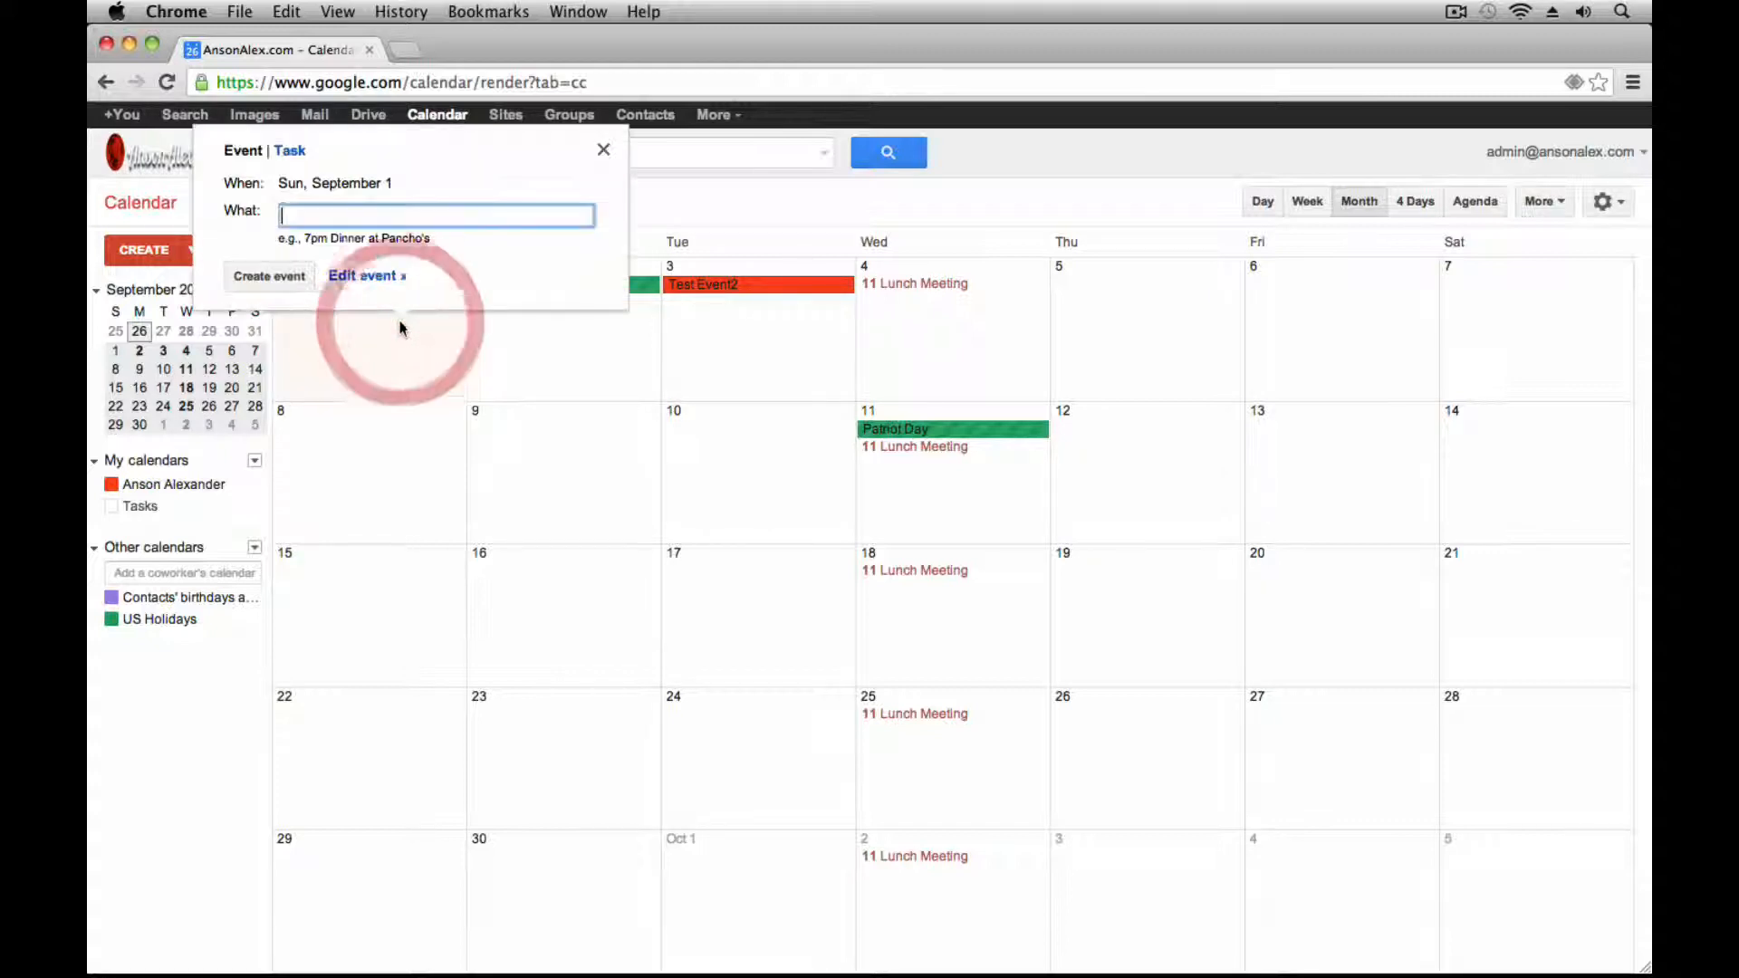
click(365, 275)
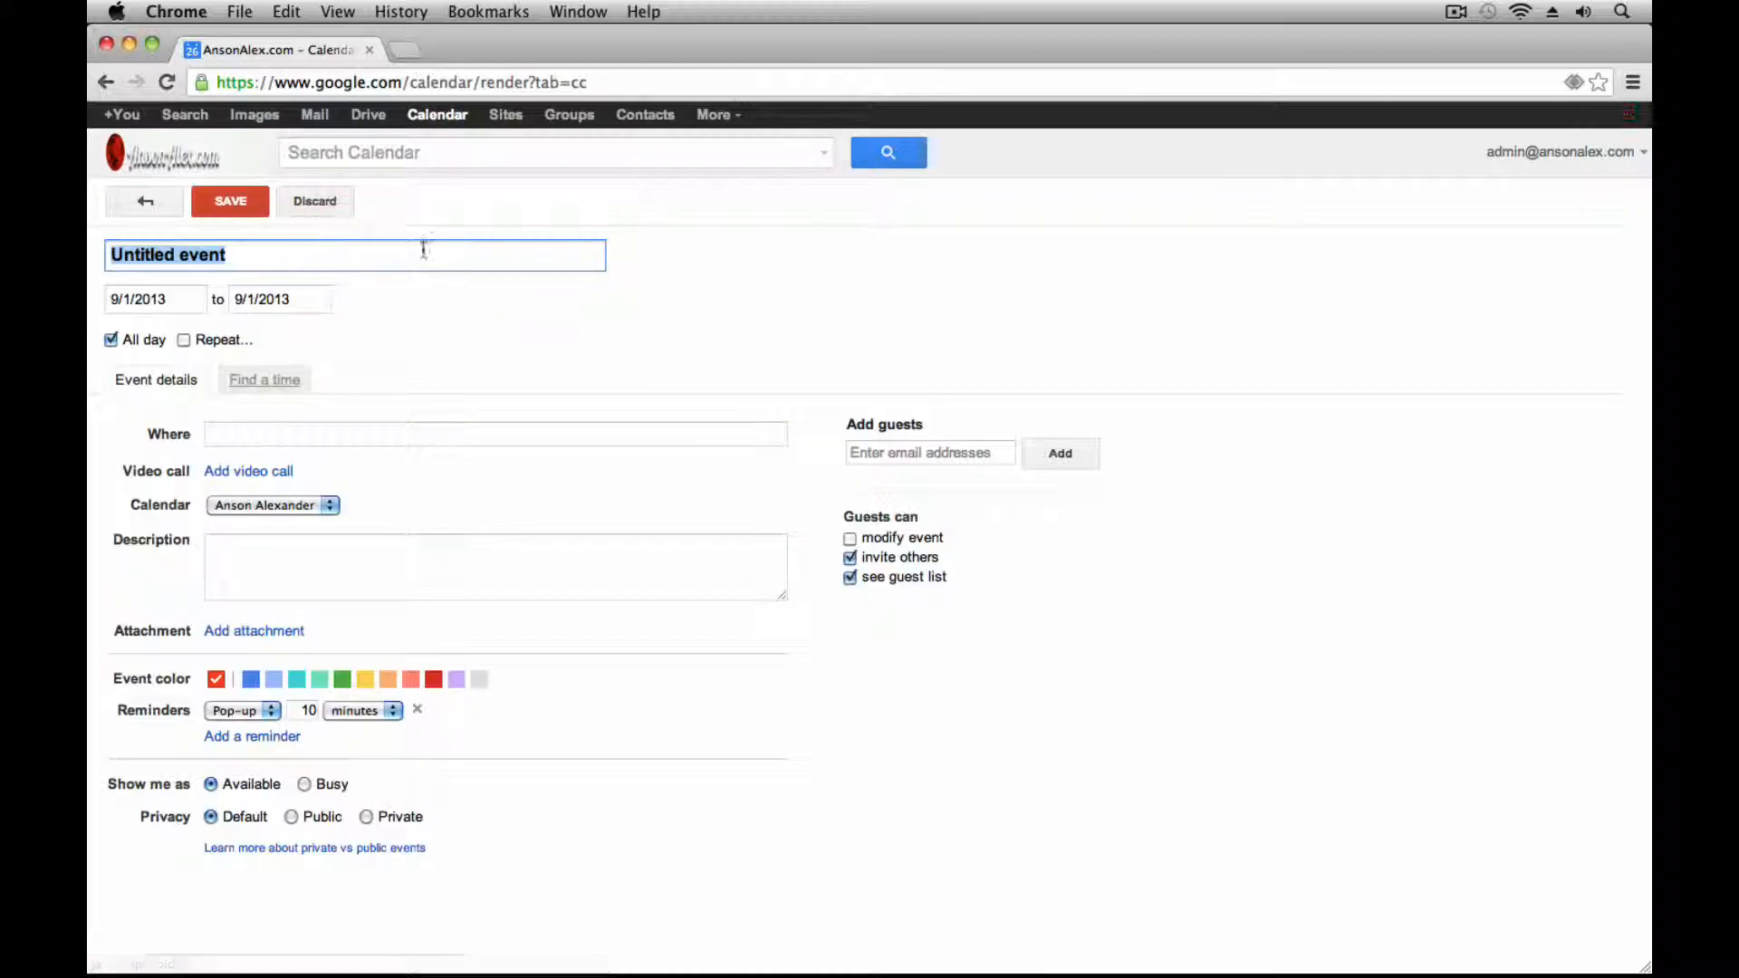
text(Rent)
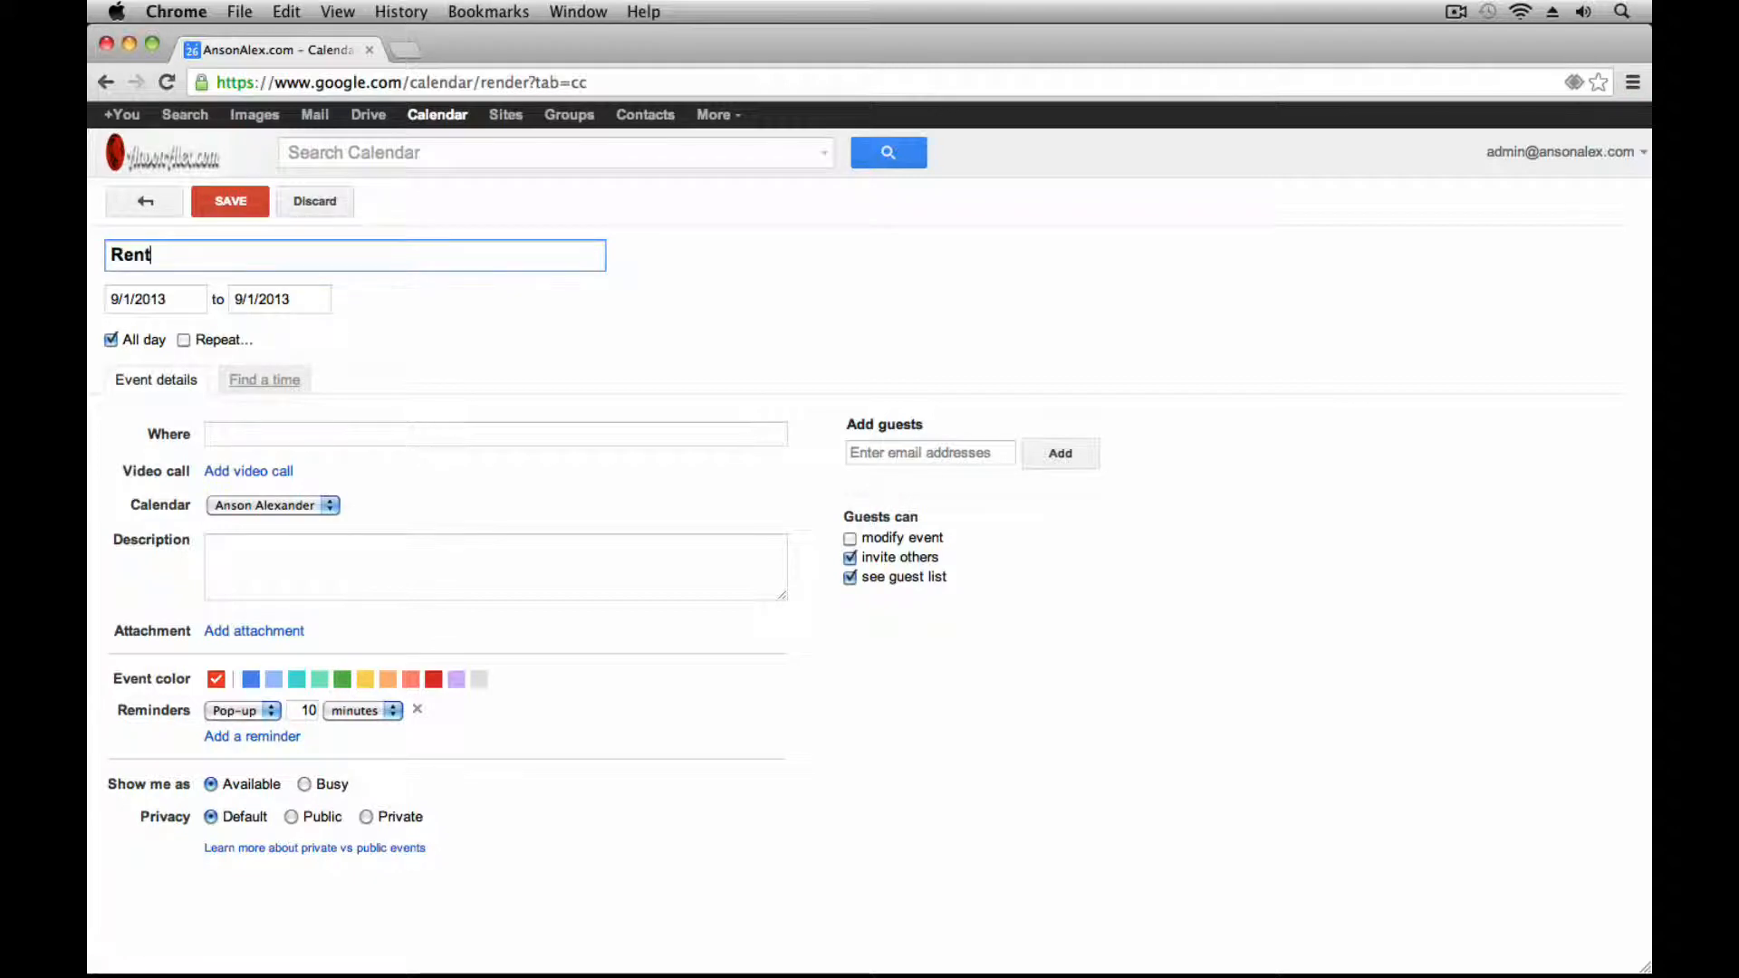
click(183, 339)
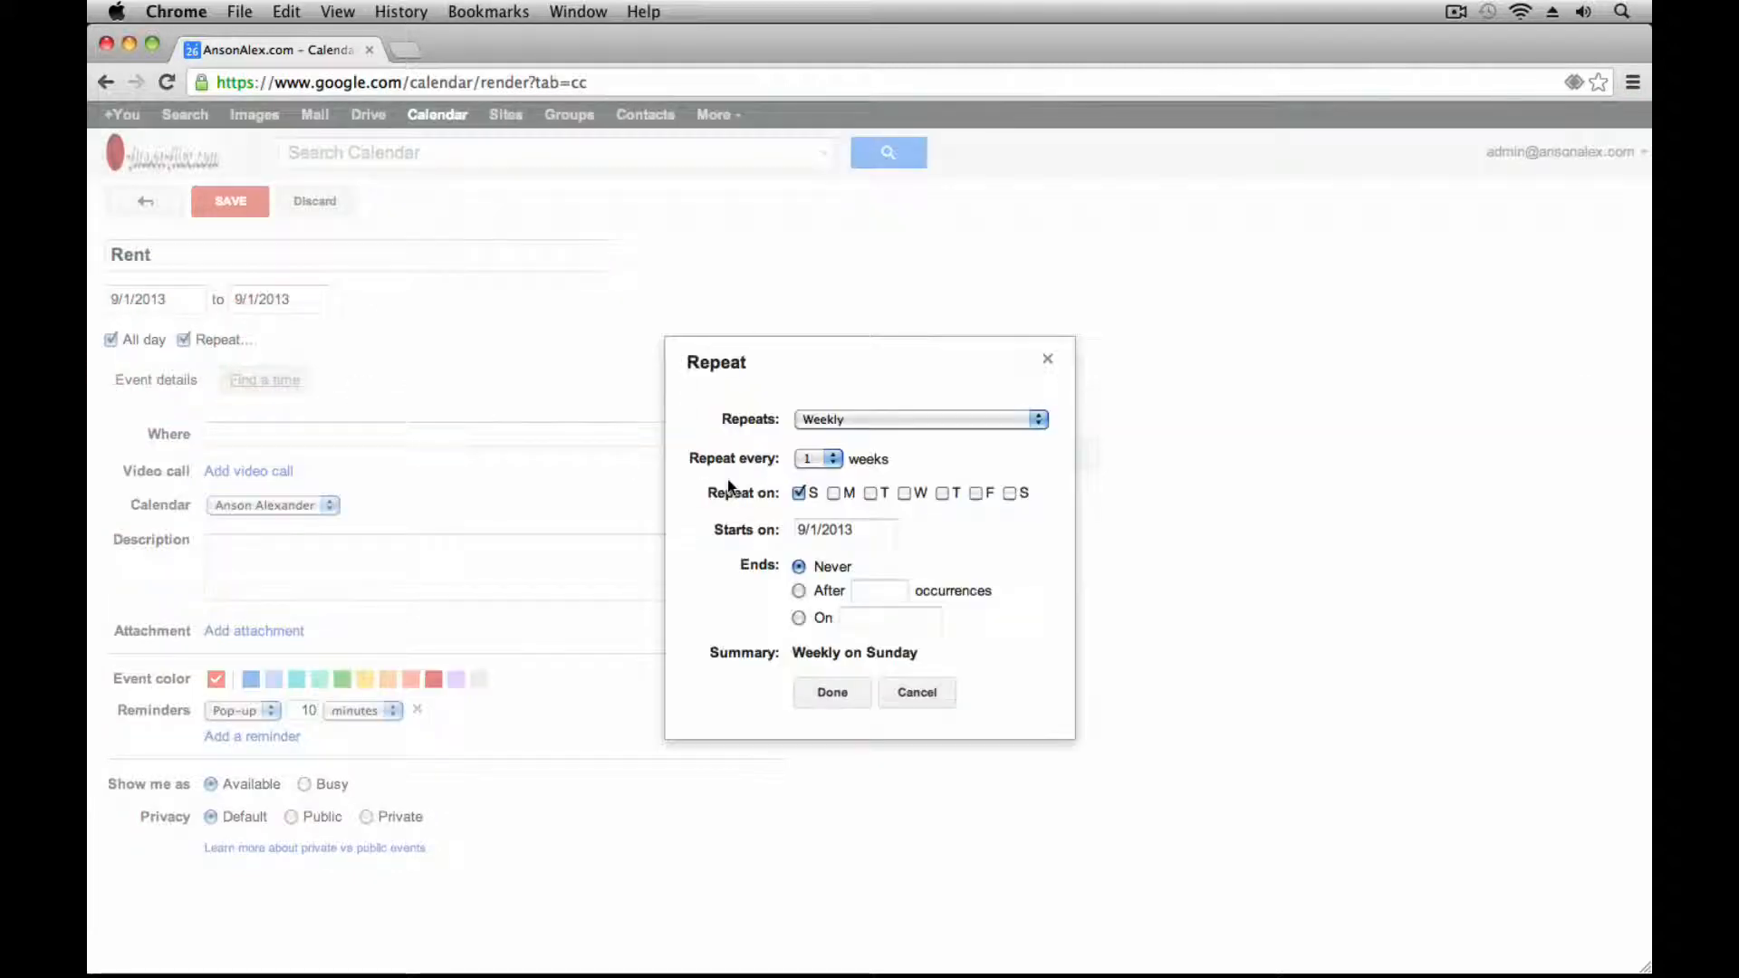
click(868, 422)
click(865, 439)
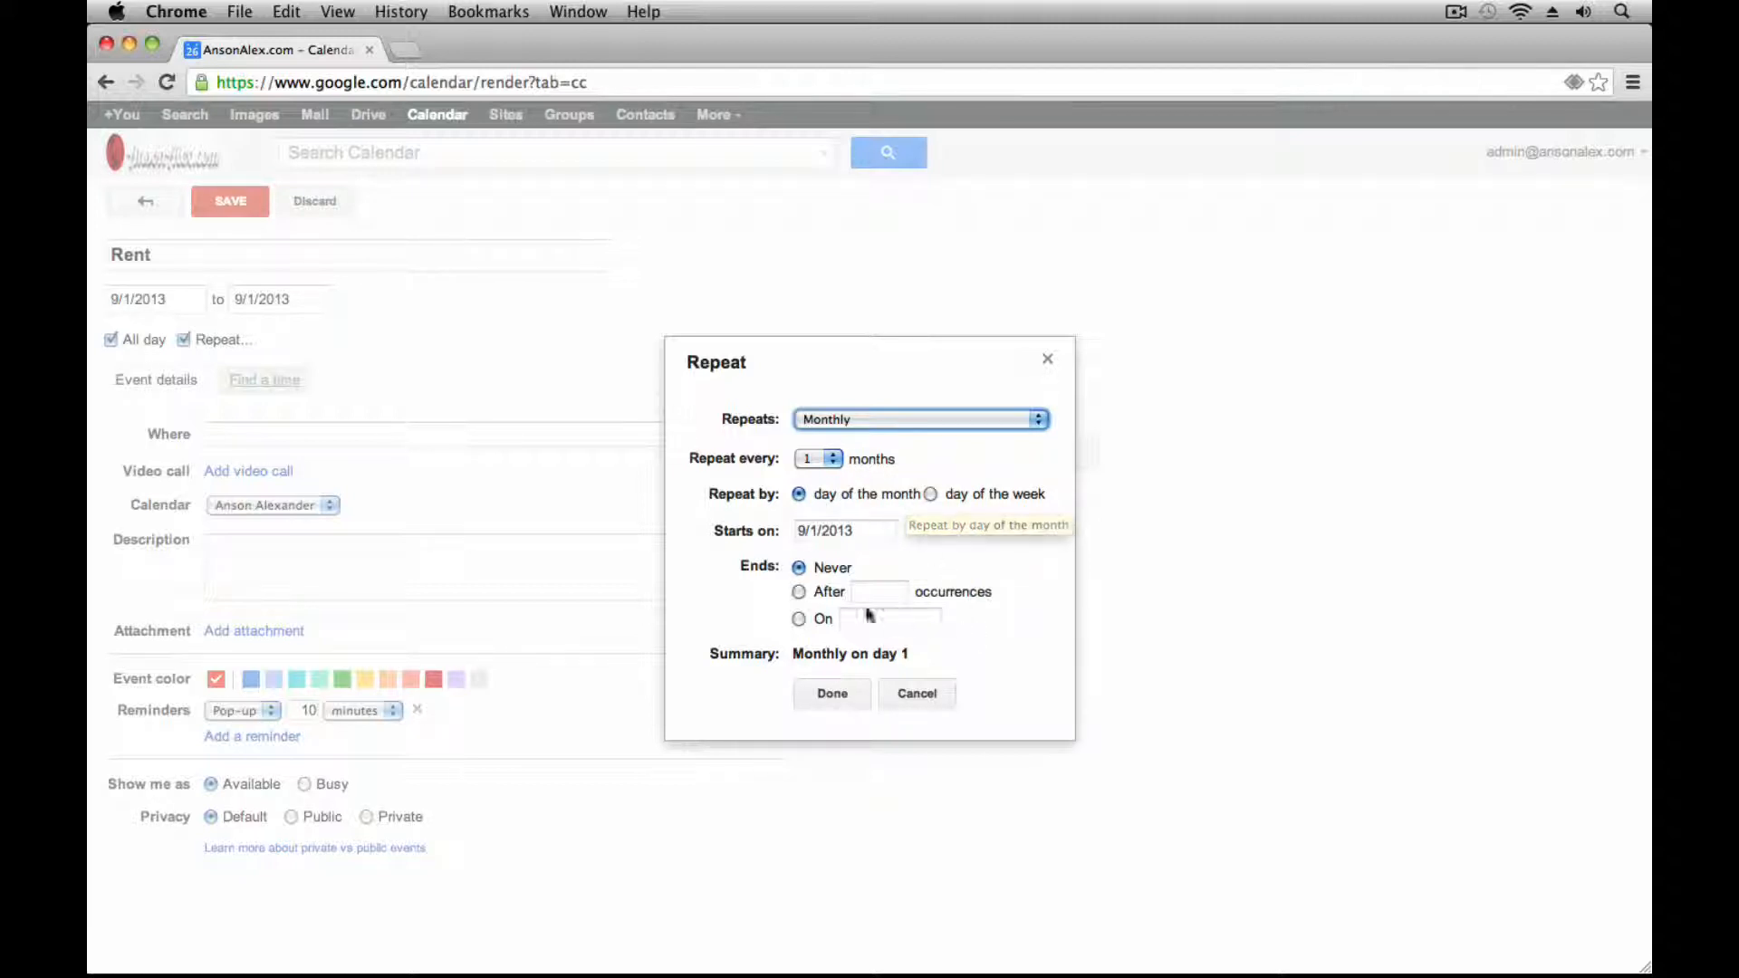
click(835, 695)
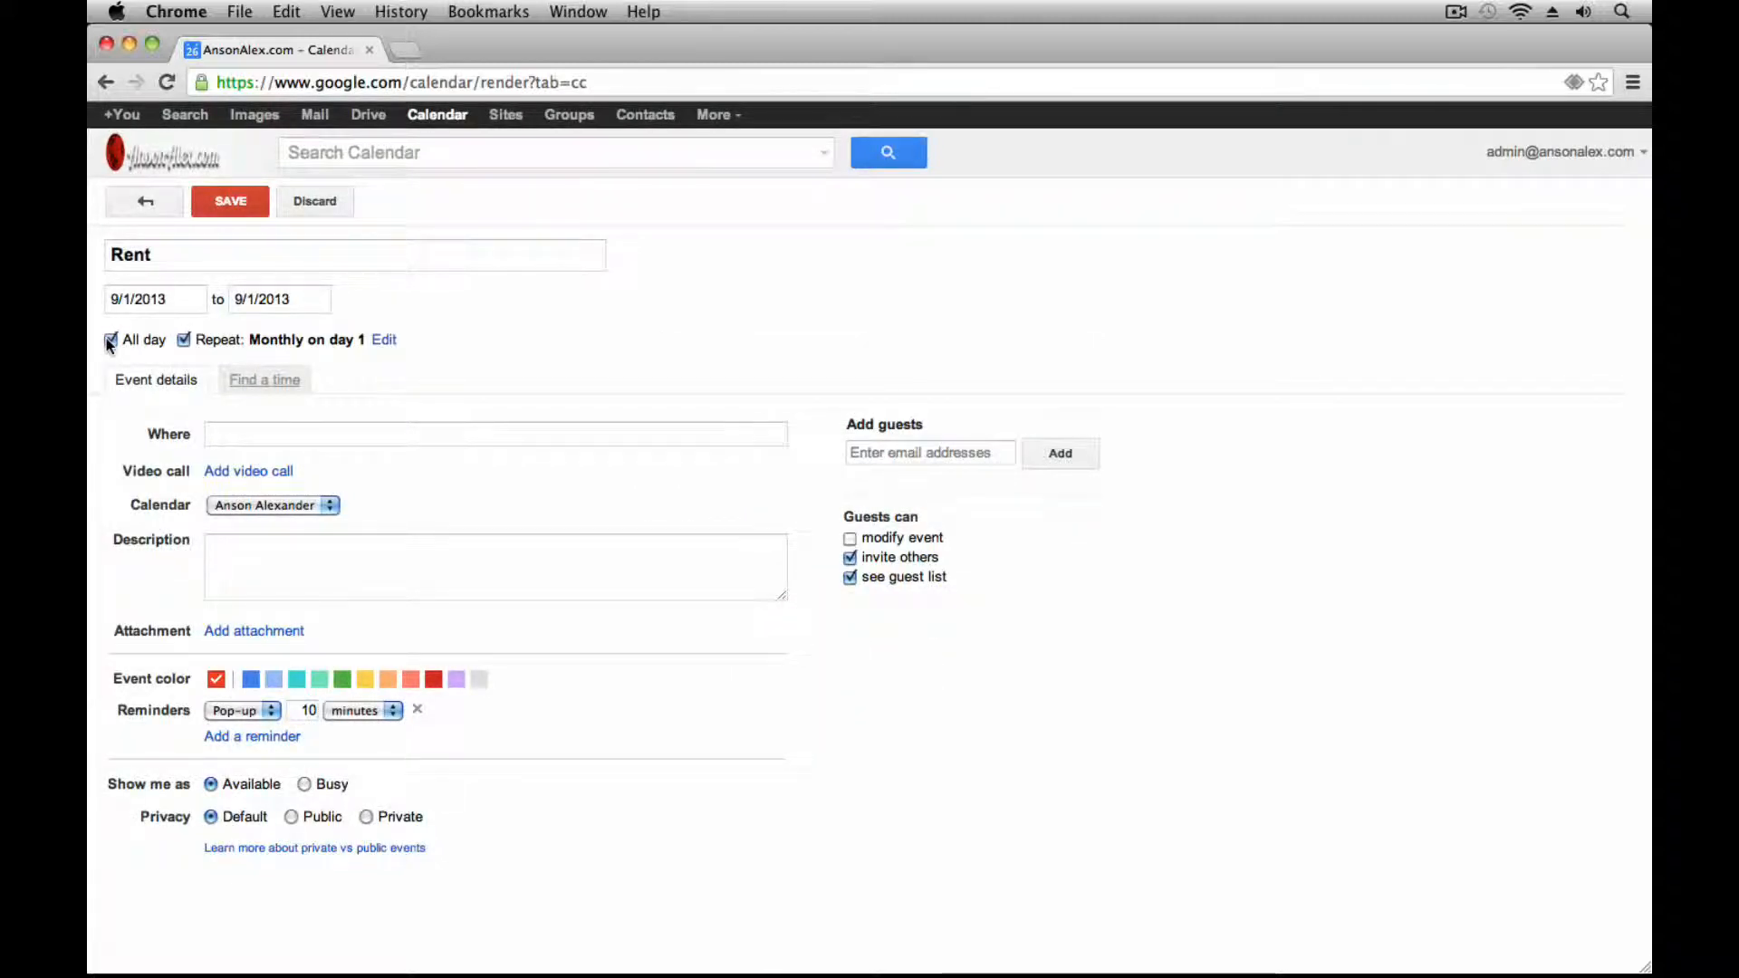
Give Rent two email reminders: 1 week and 1 day before
click(241, 710)
drag(302, 711, 362, 713)
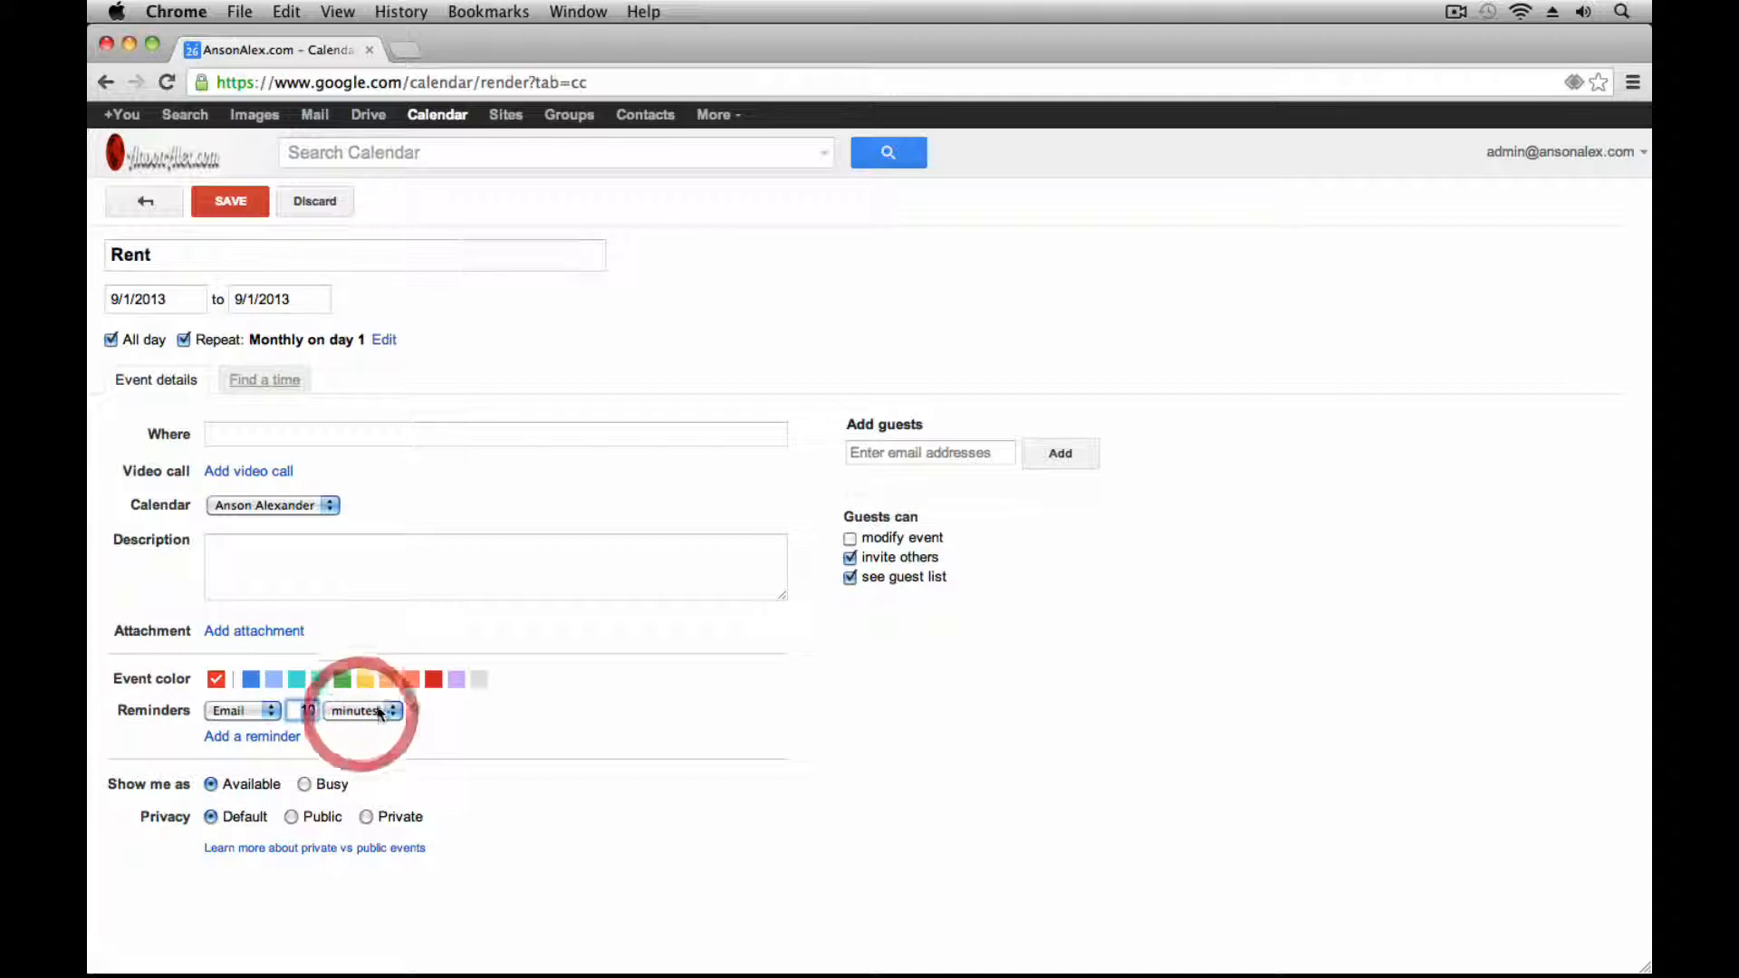
text(1)
click(353, 711)
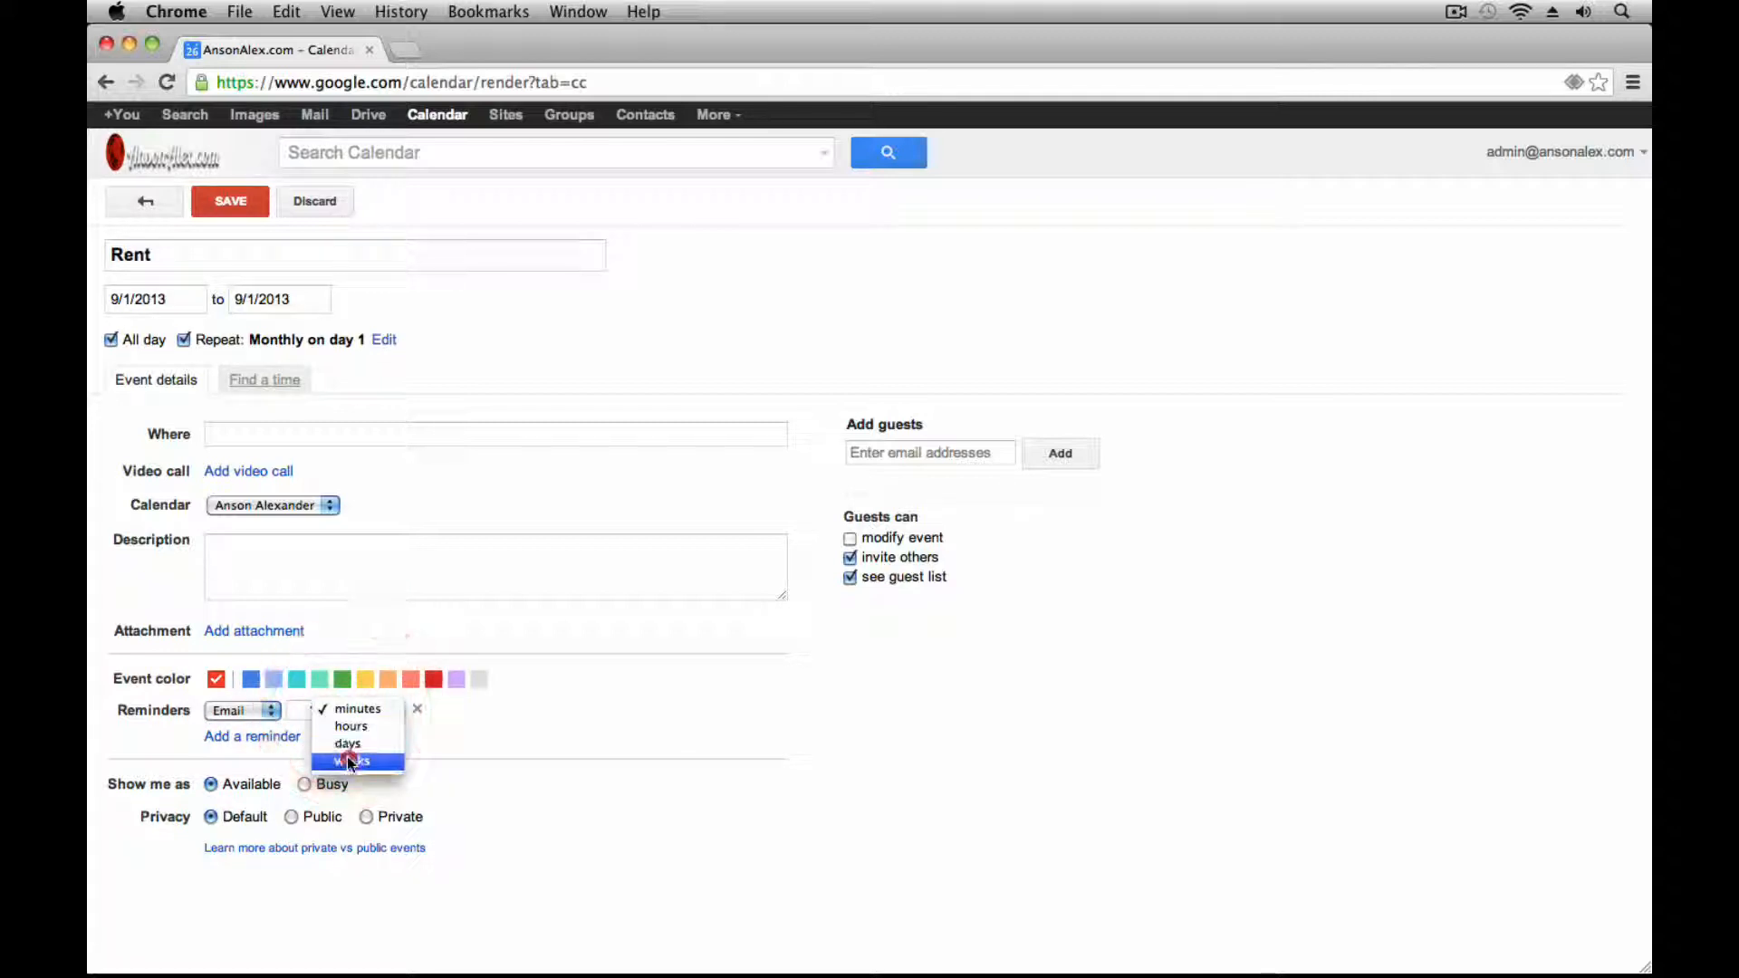
click(348, 757)
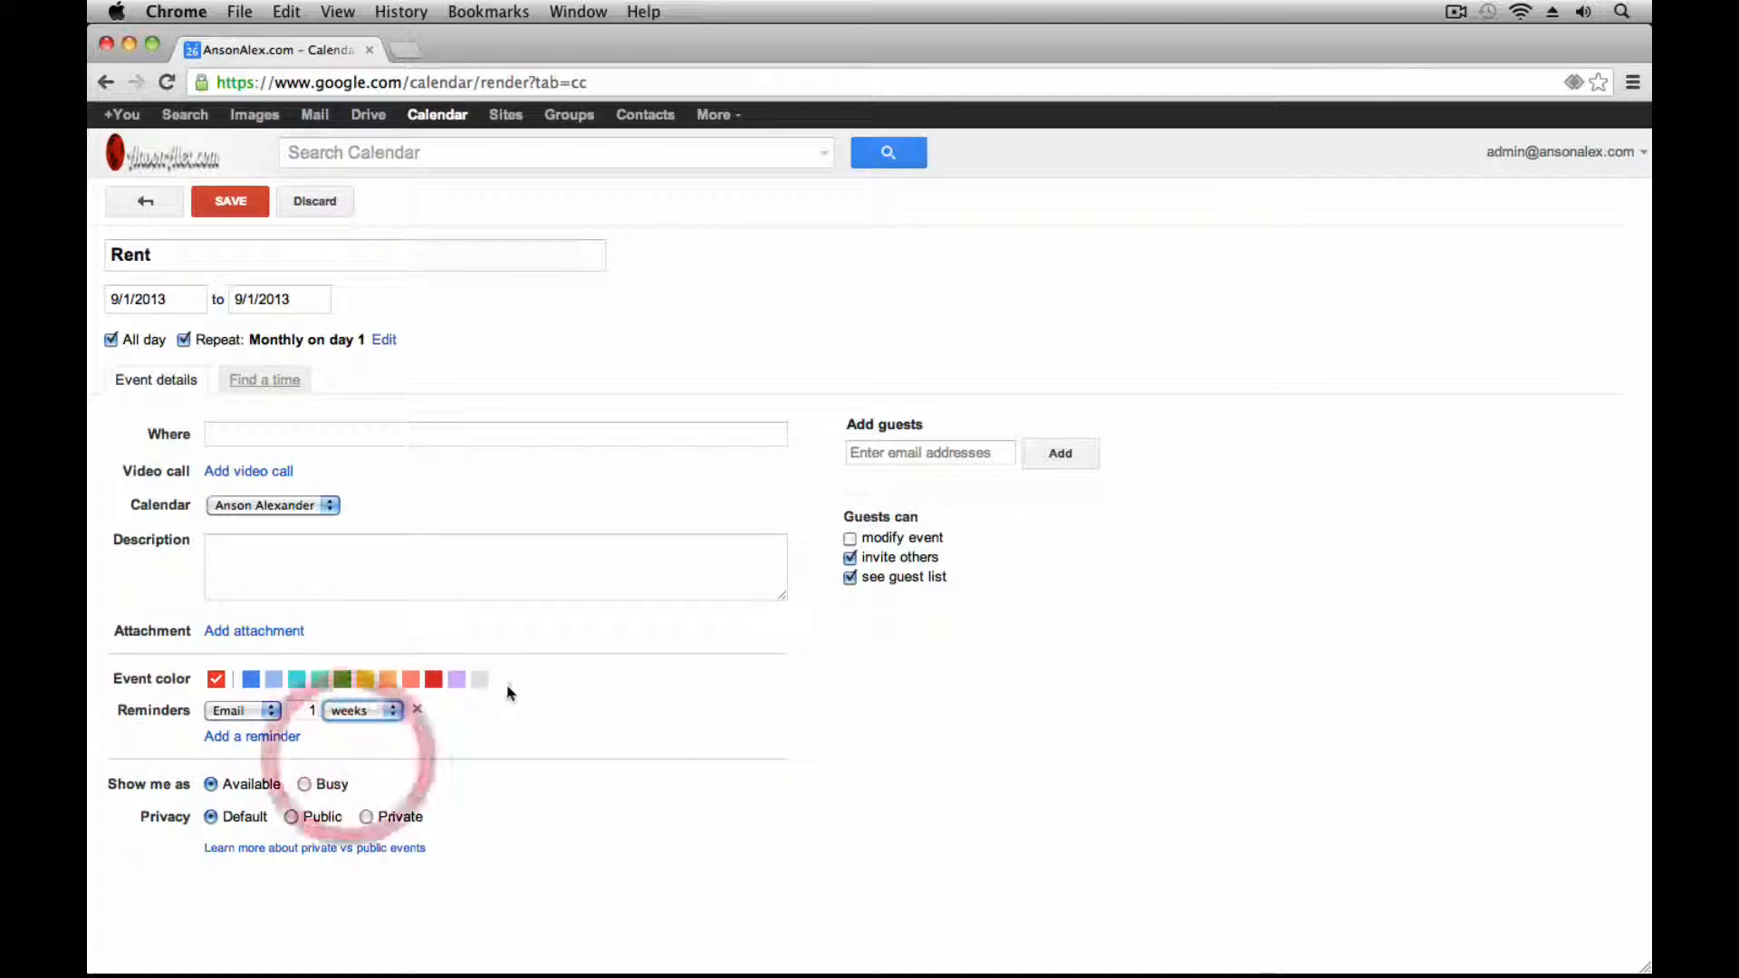
click(277, 736)
click(241, 737)
click(234, 716)
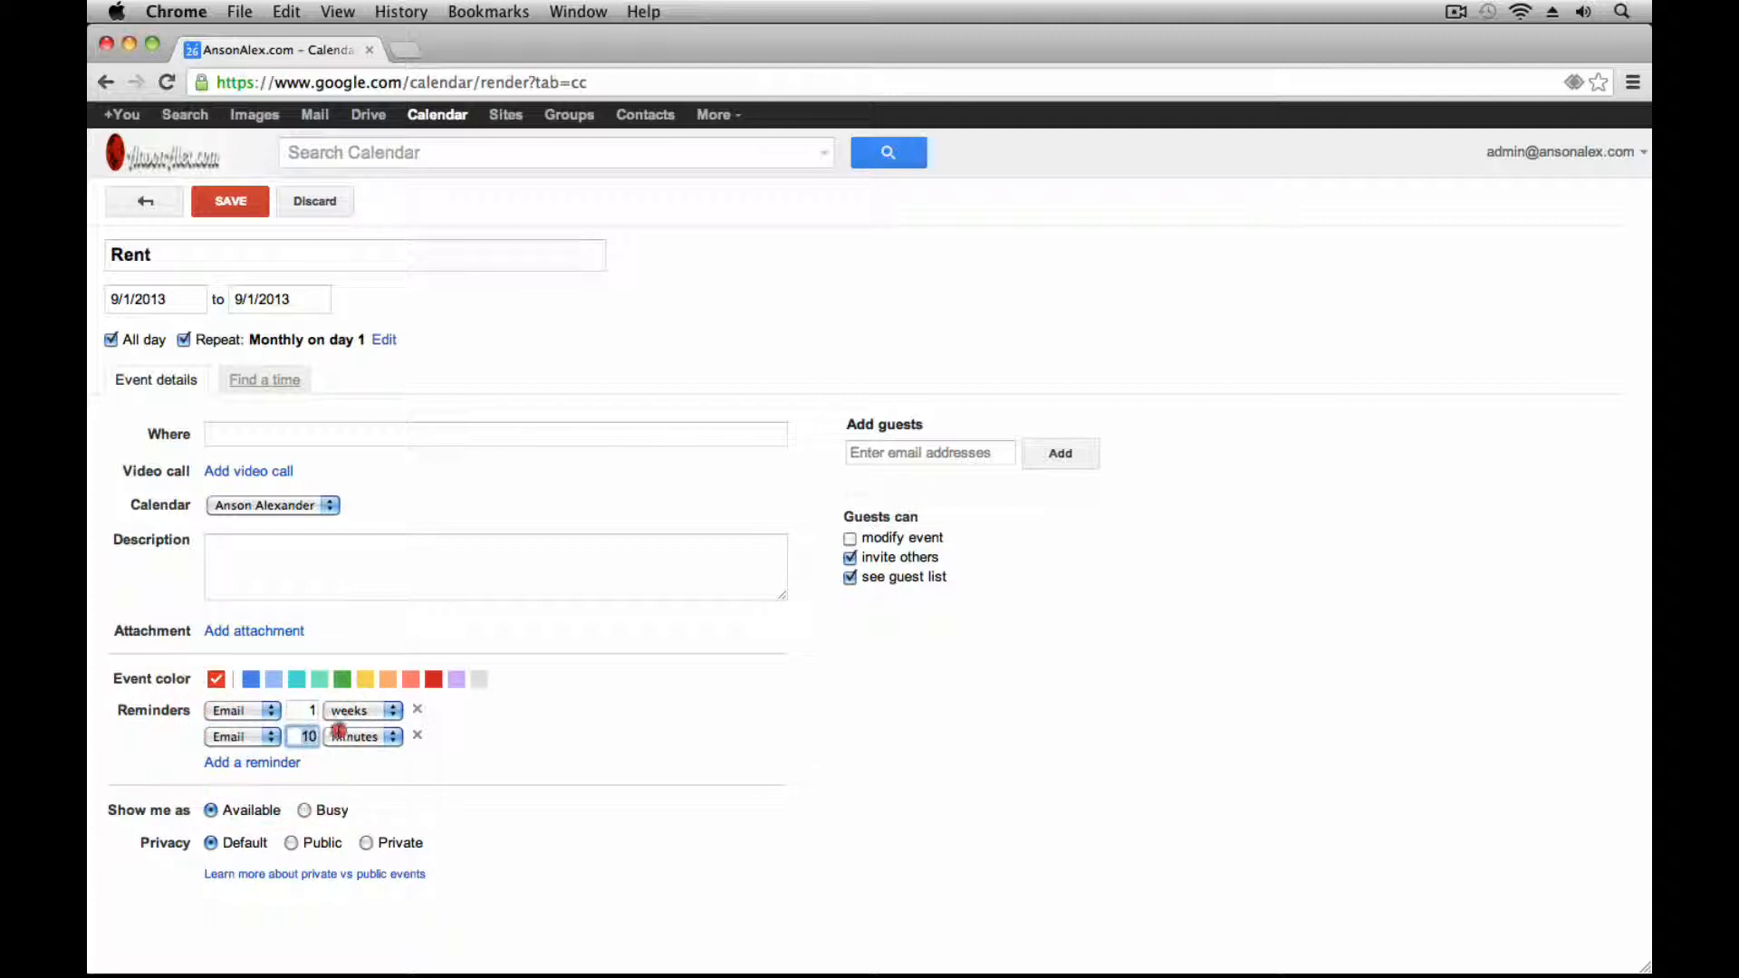
drag(302, 736, 359, 739)
text(1)
click(360, 739)
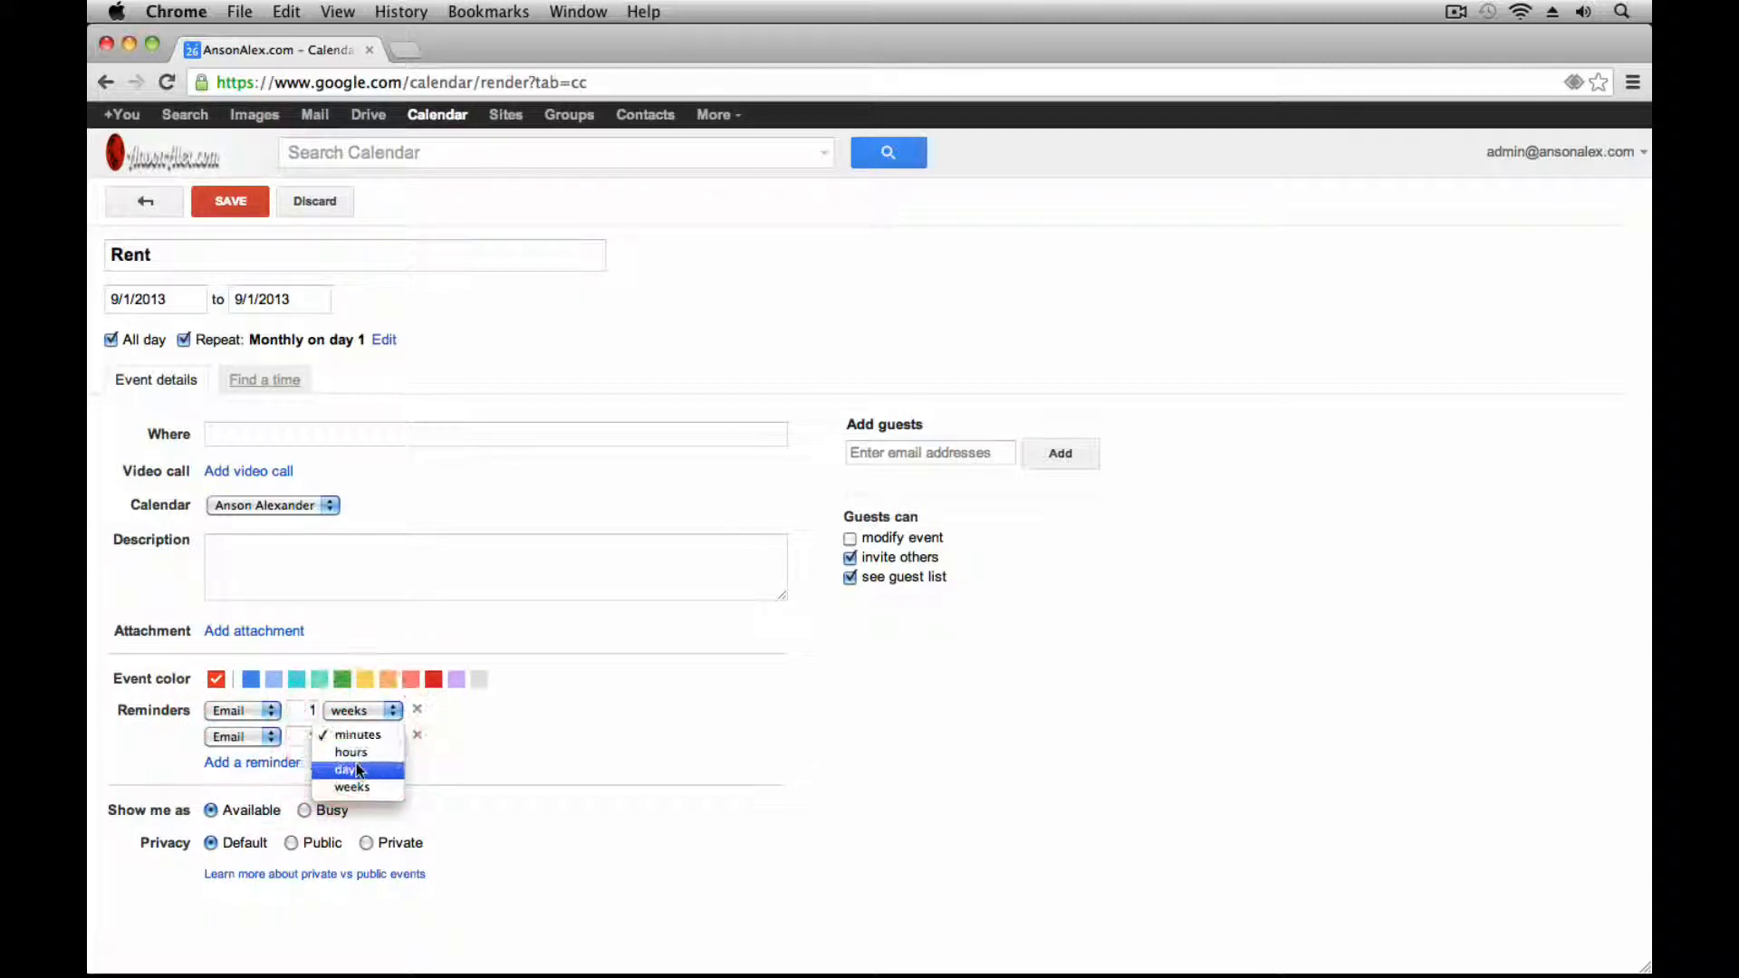
click(349, 768)
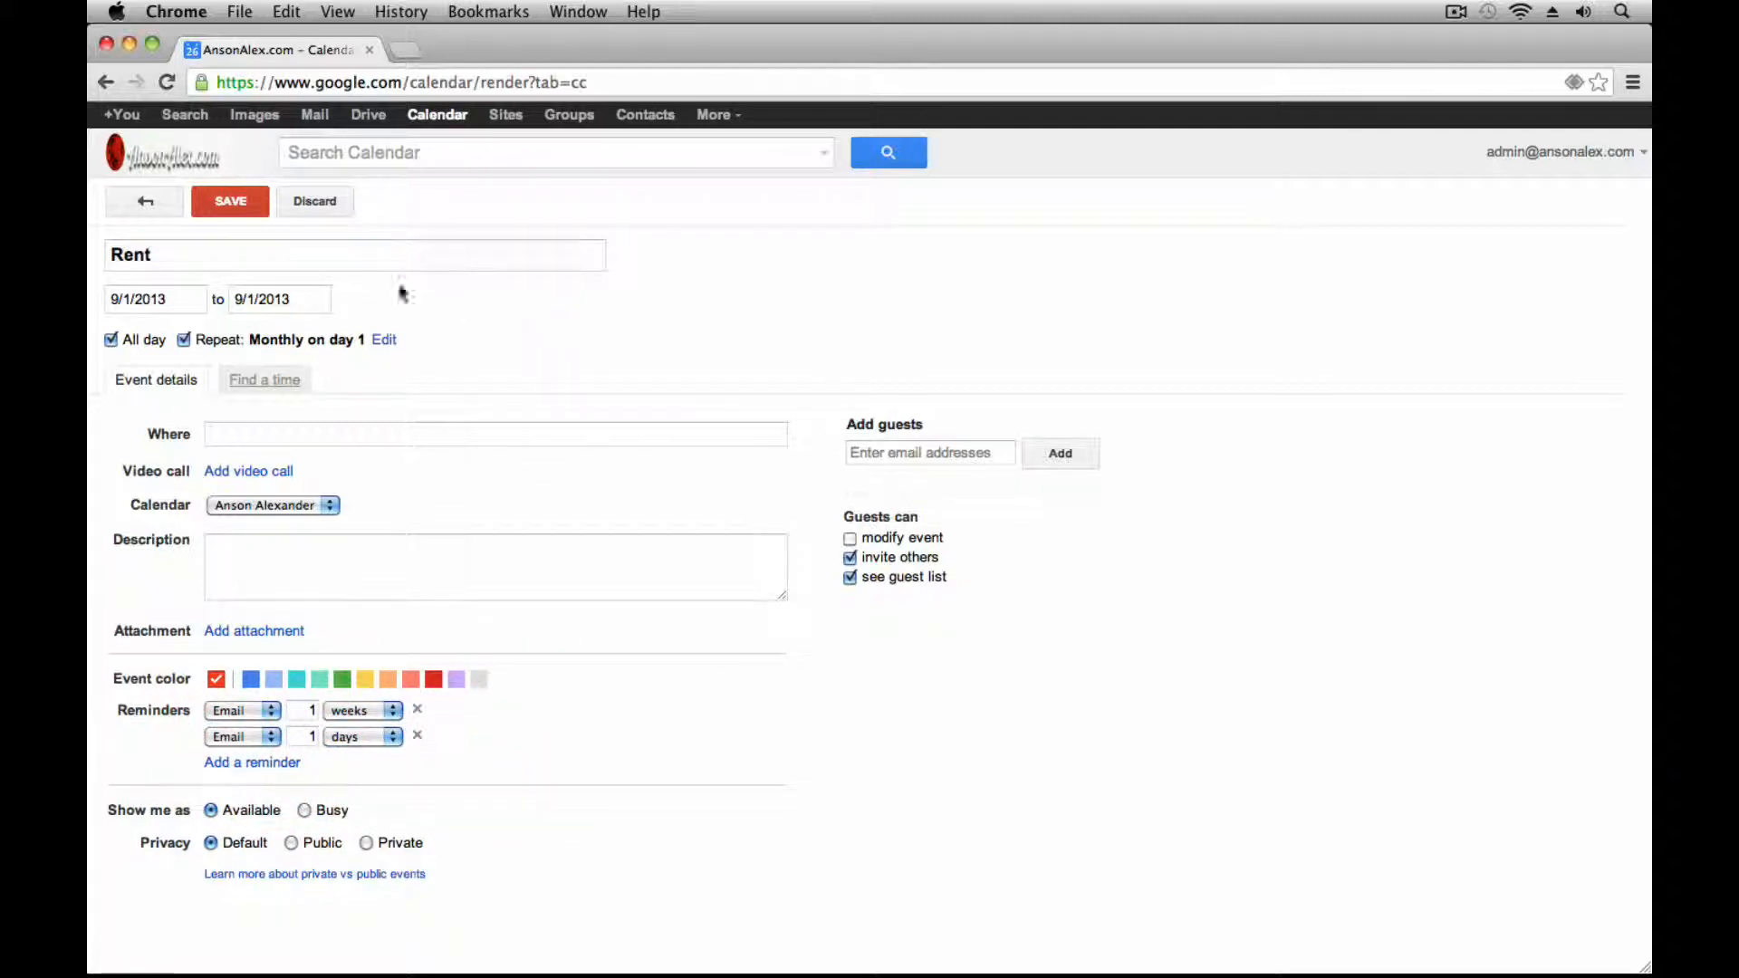
Save the Rent event and confirm it also appears on October 1
click(233, 201)
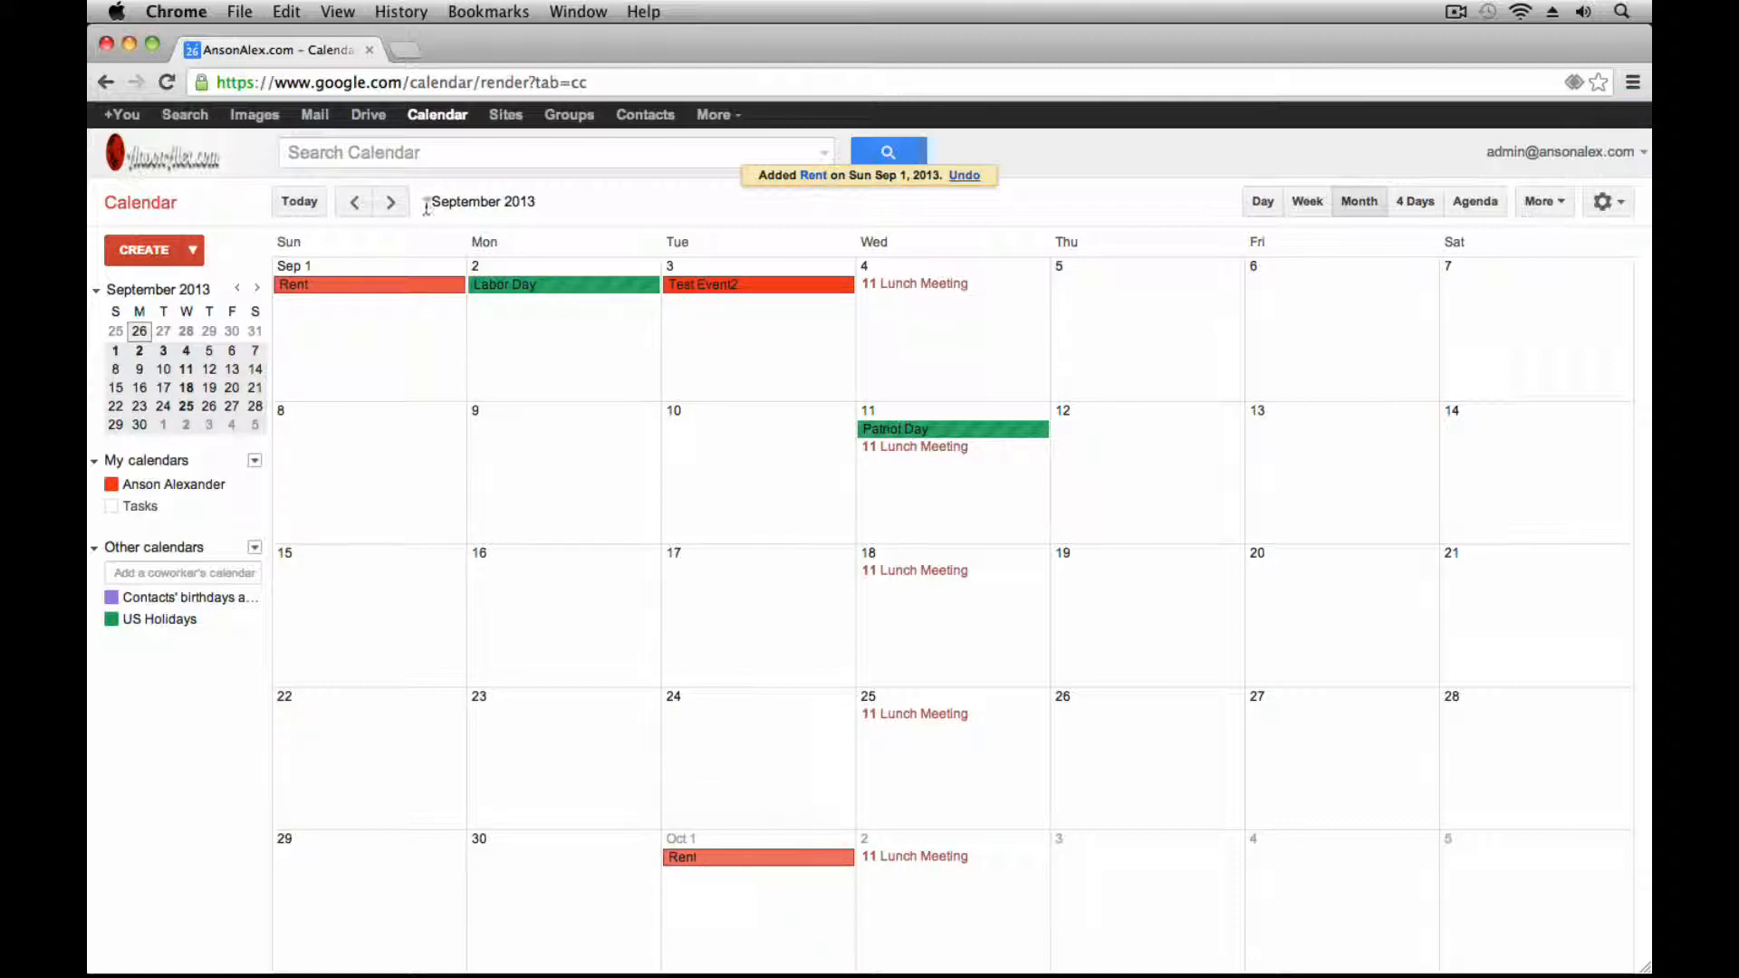
click(391, 203)
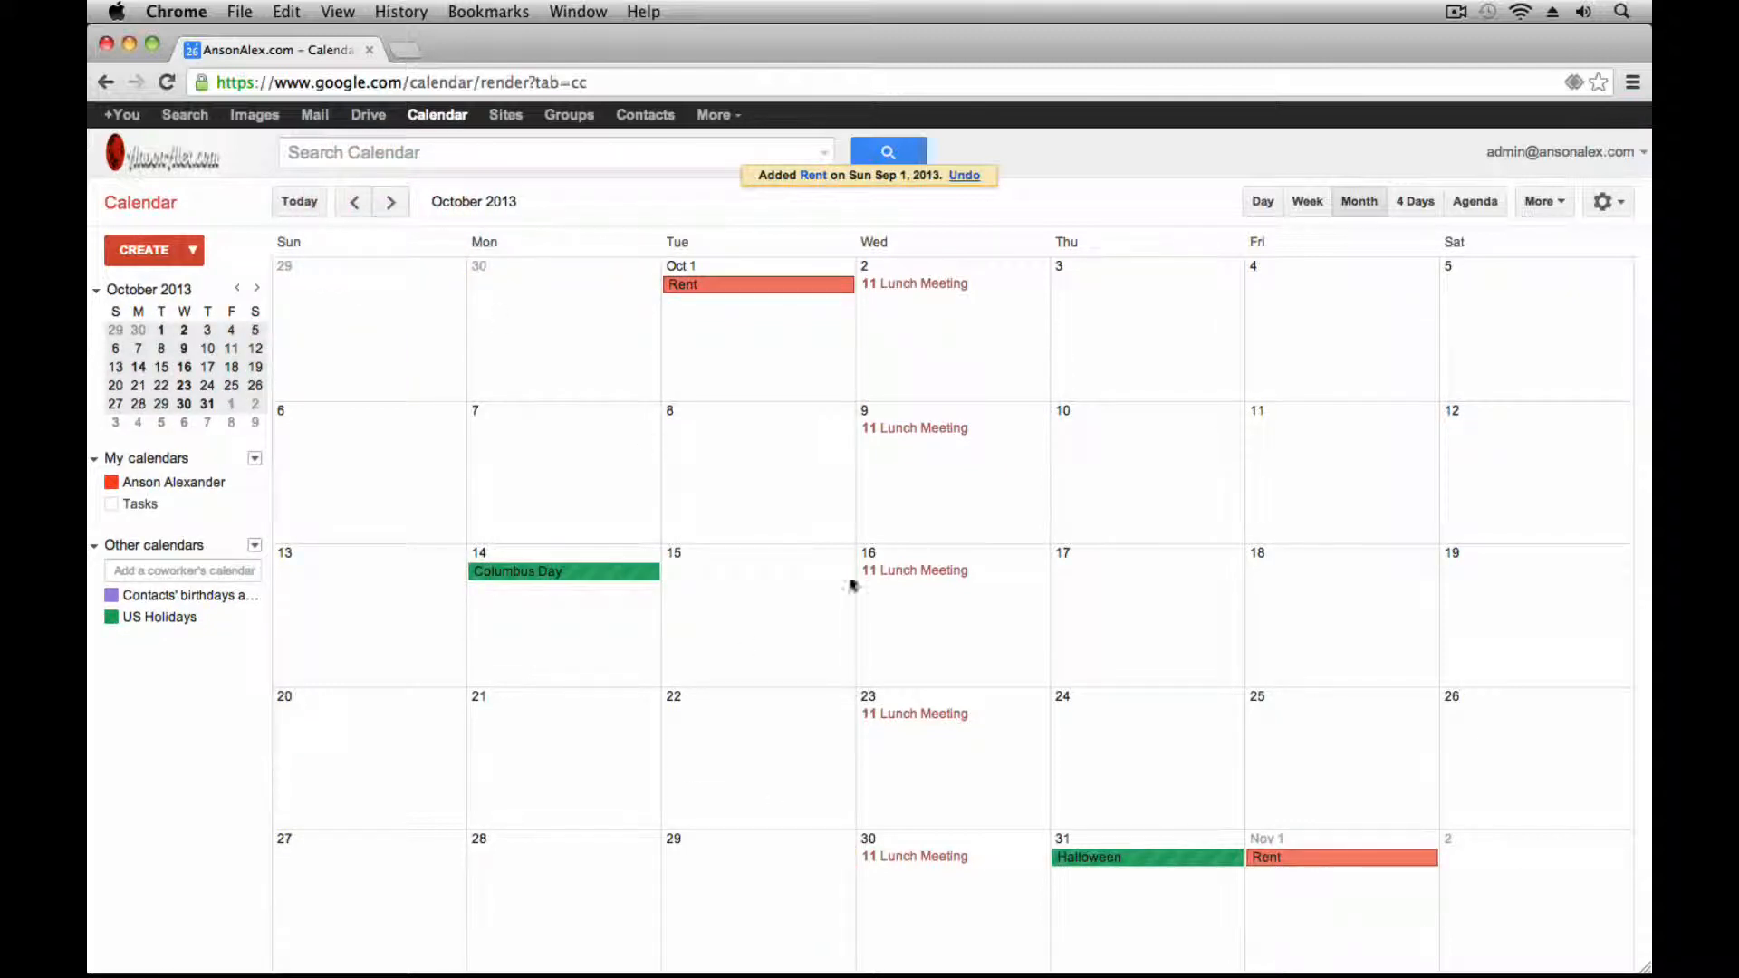
click(355, 203)
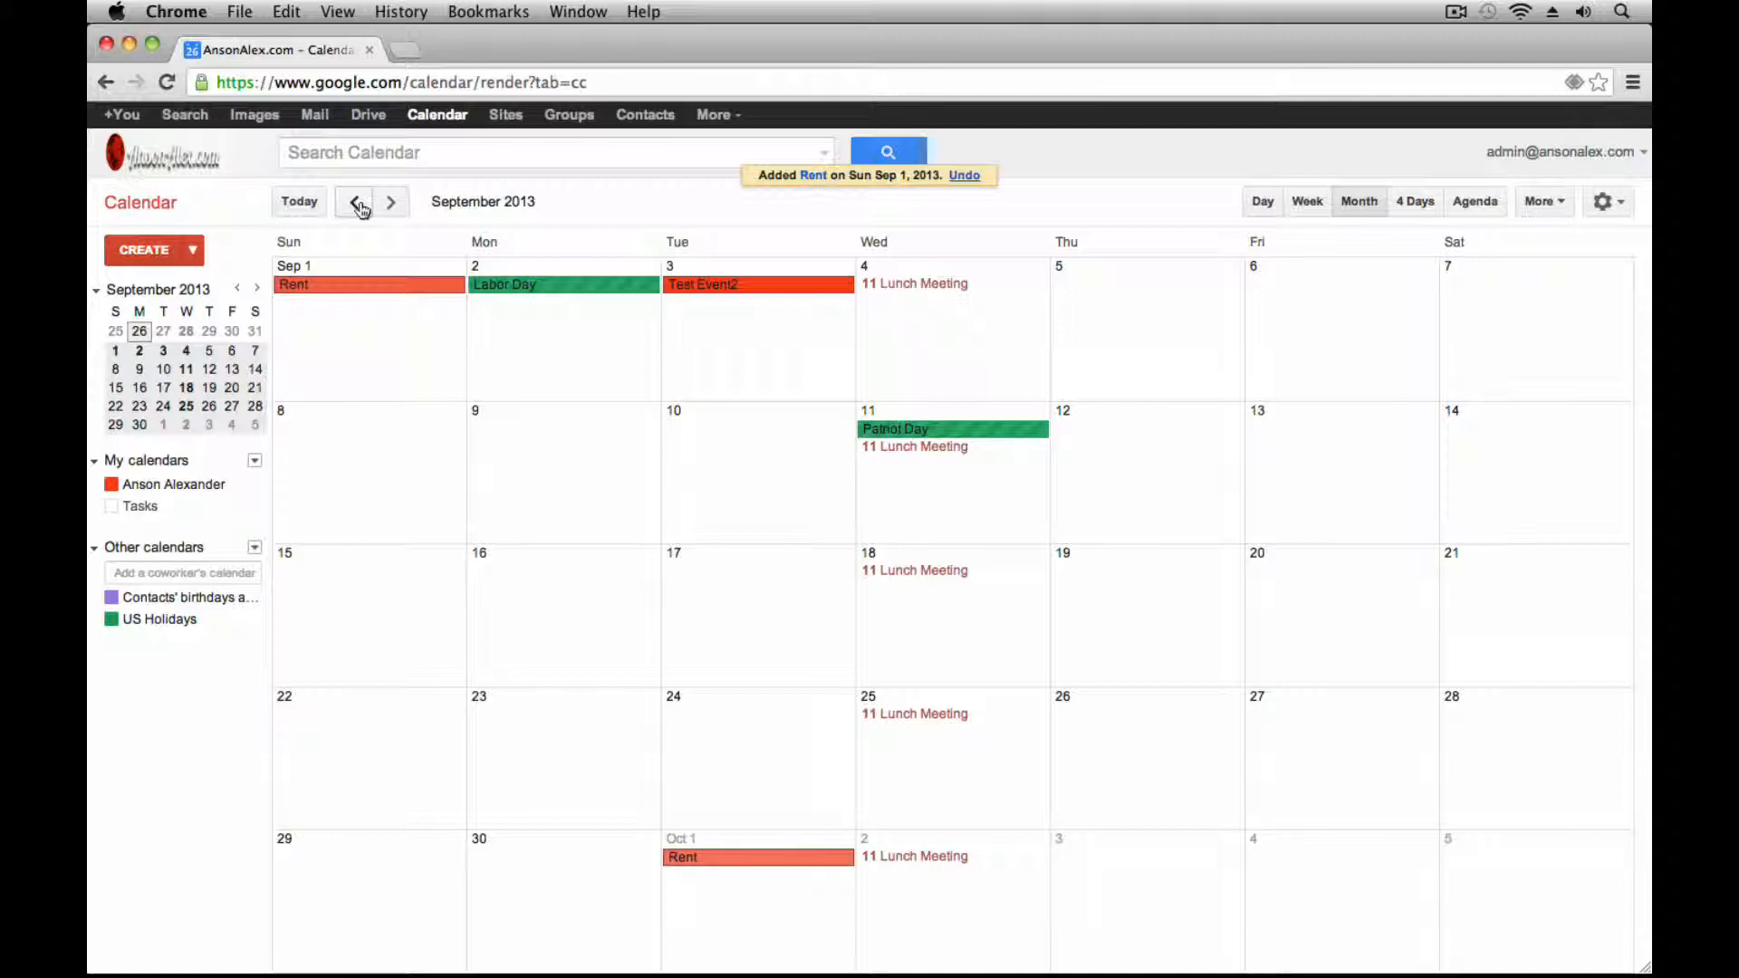
click(1313, 311)
Title the Sep 6 all-day event 'Payday', repeat every 2 weeks on Friday, no reminders
click(1269, 260)
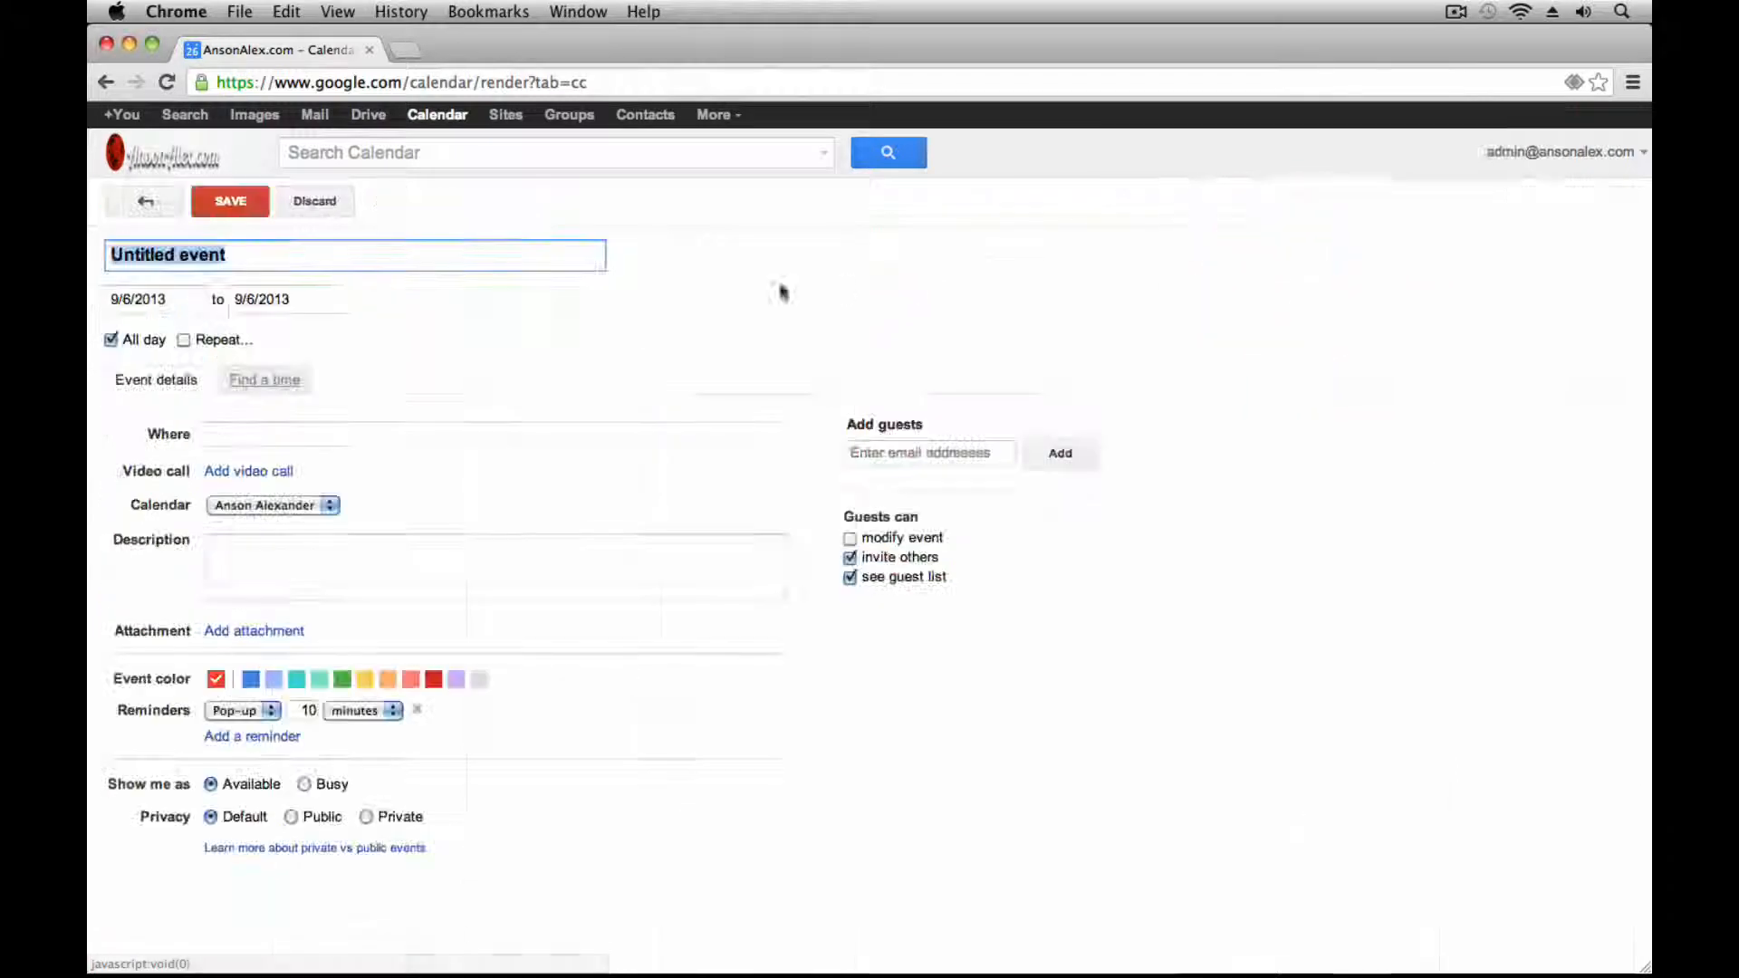
text(Payd)
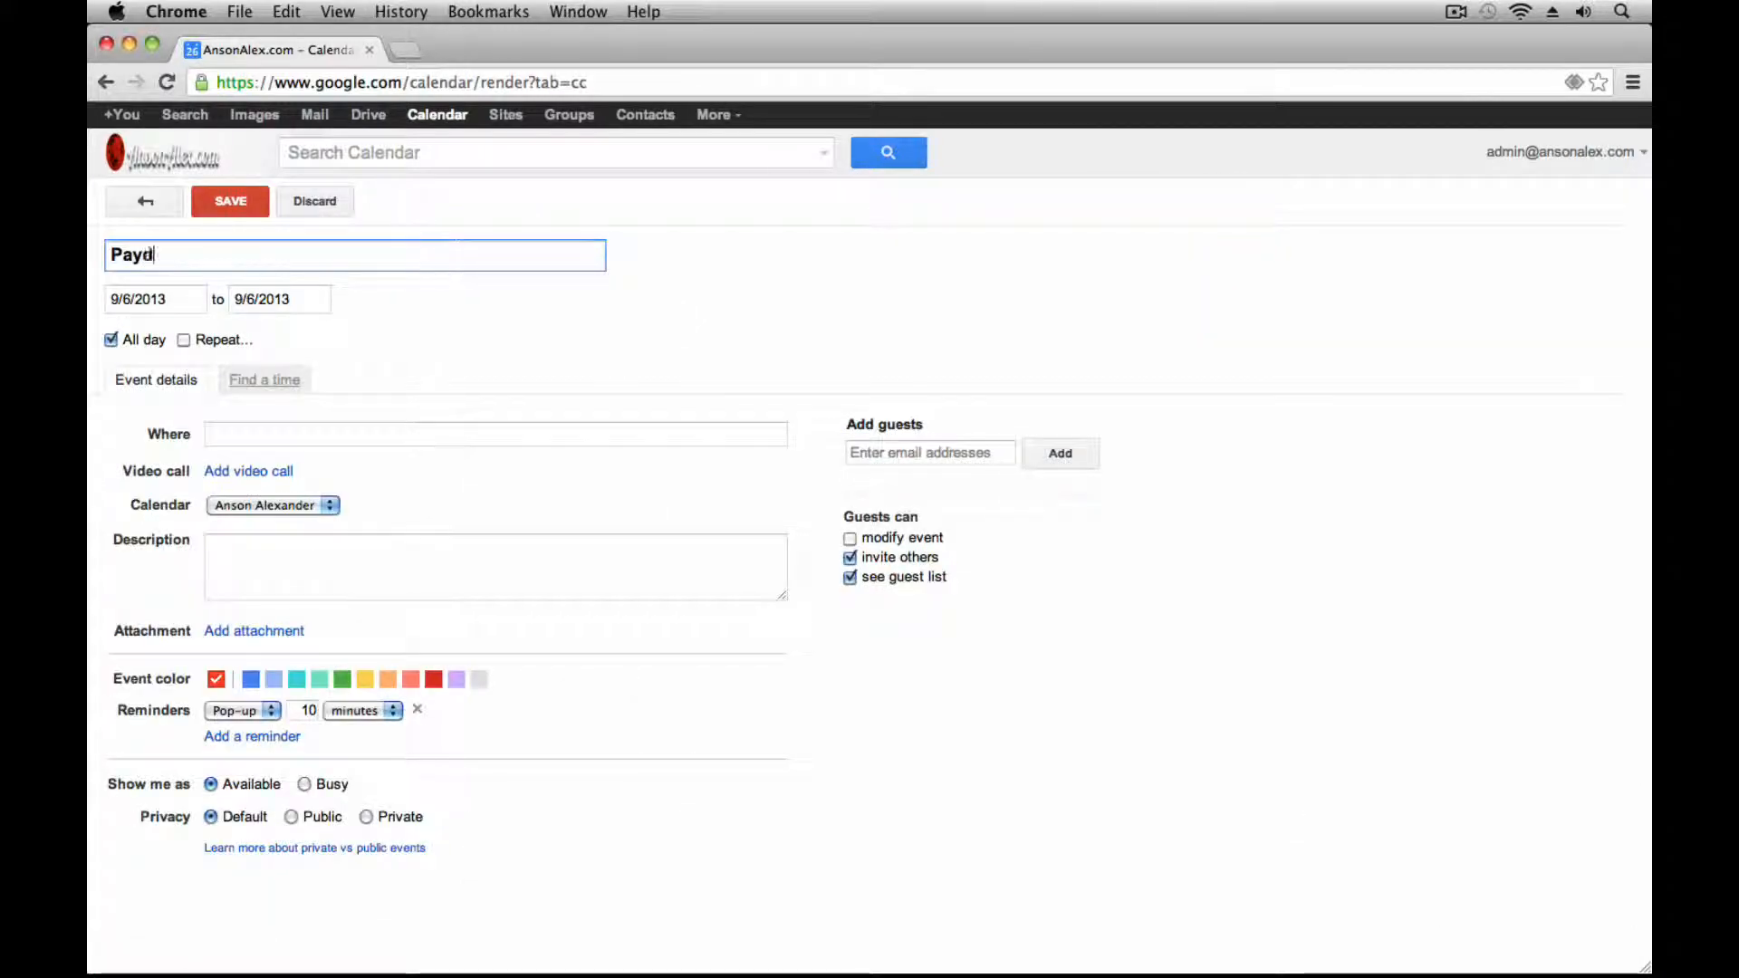
text(ay)
click(185, 341)
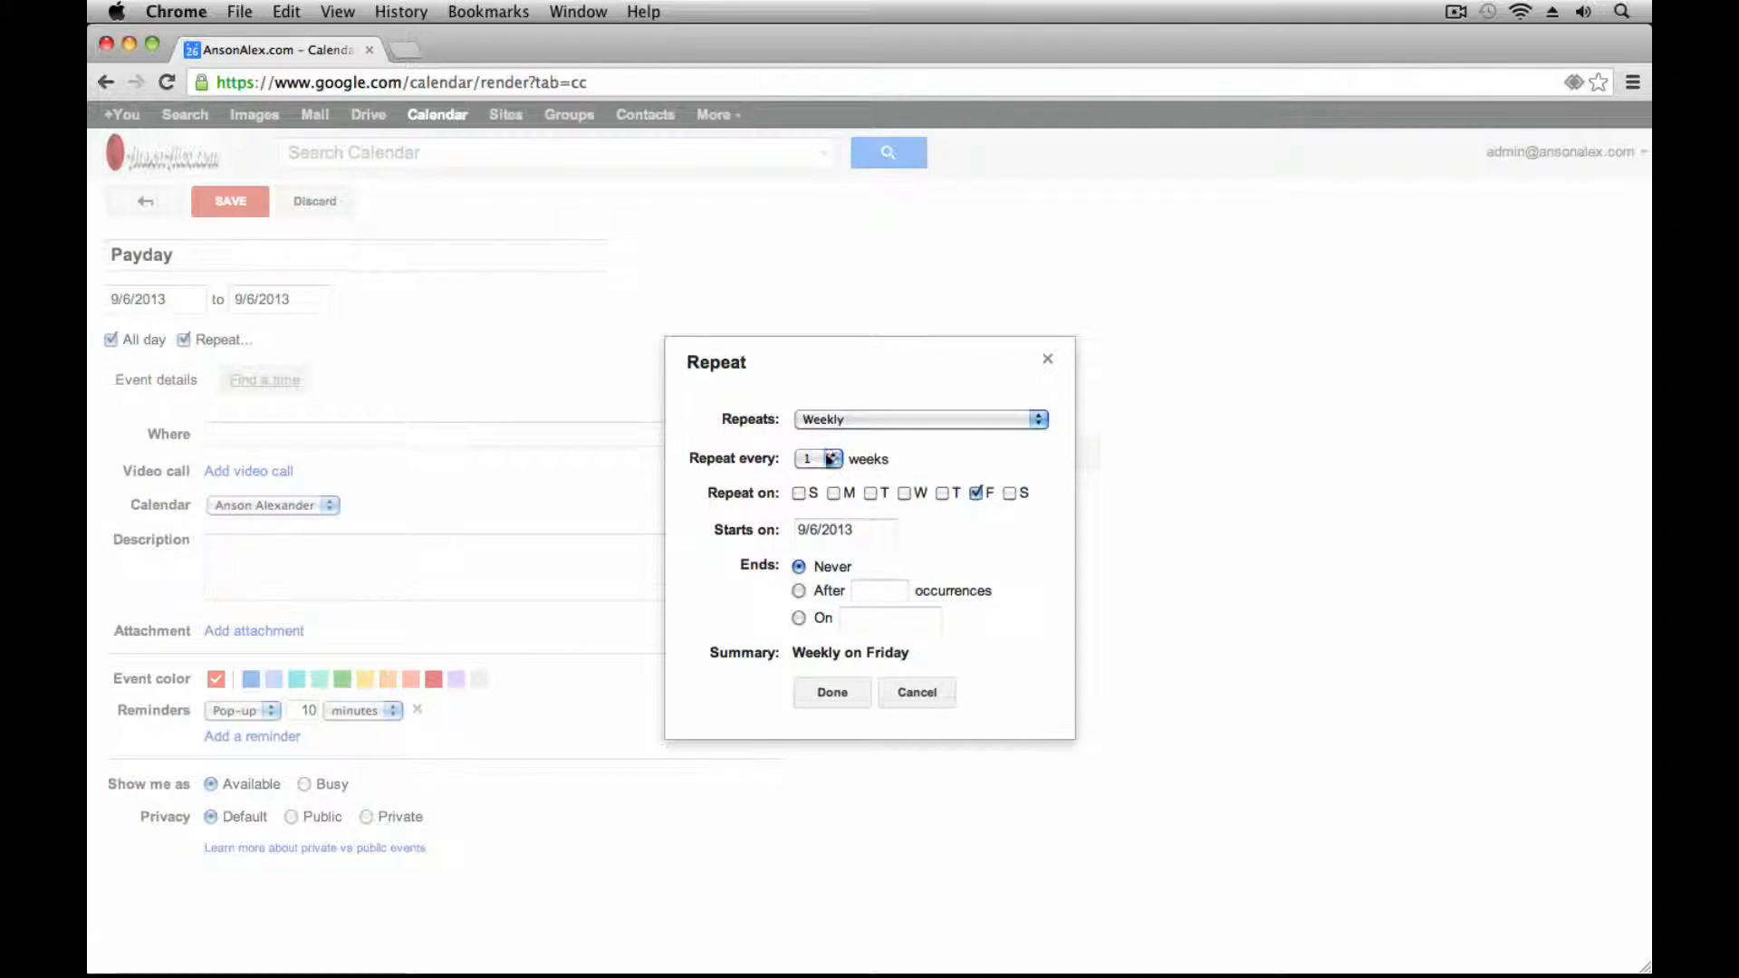
click(831, 459)
click(826, 472)
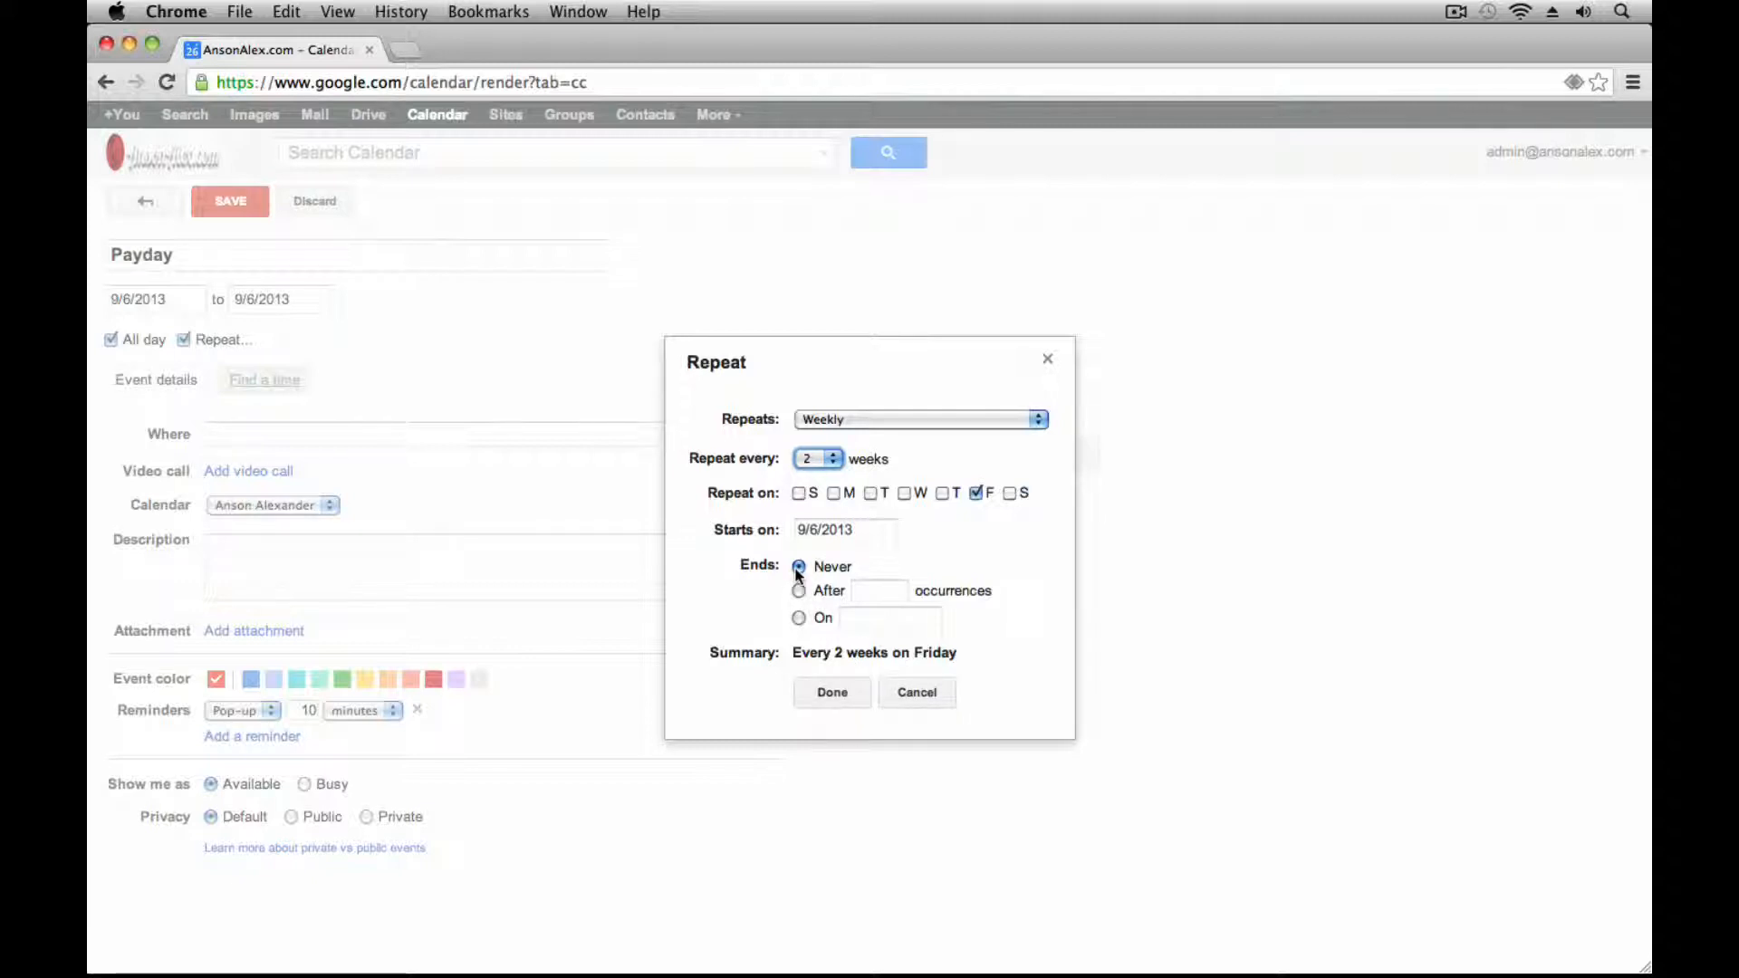
click(829, 692)
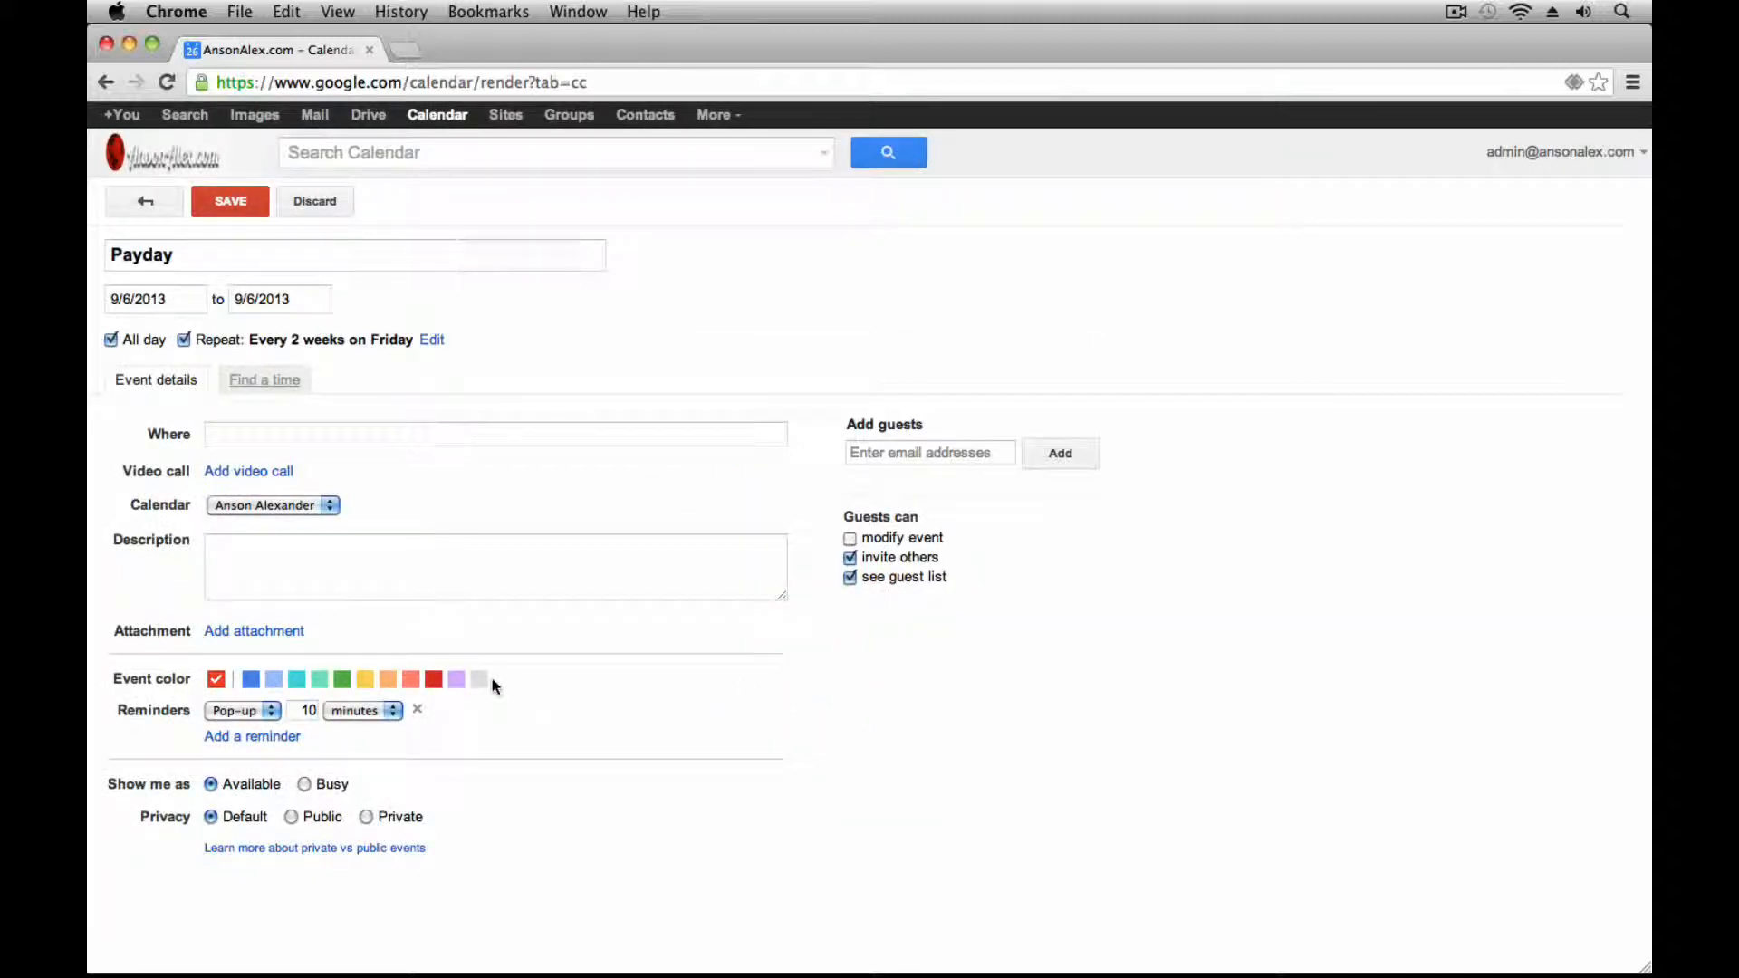
click(418, 712)
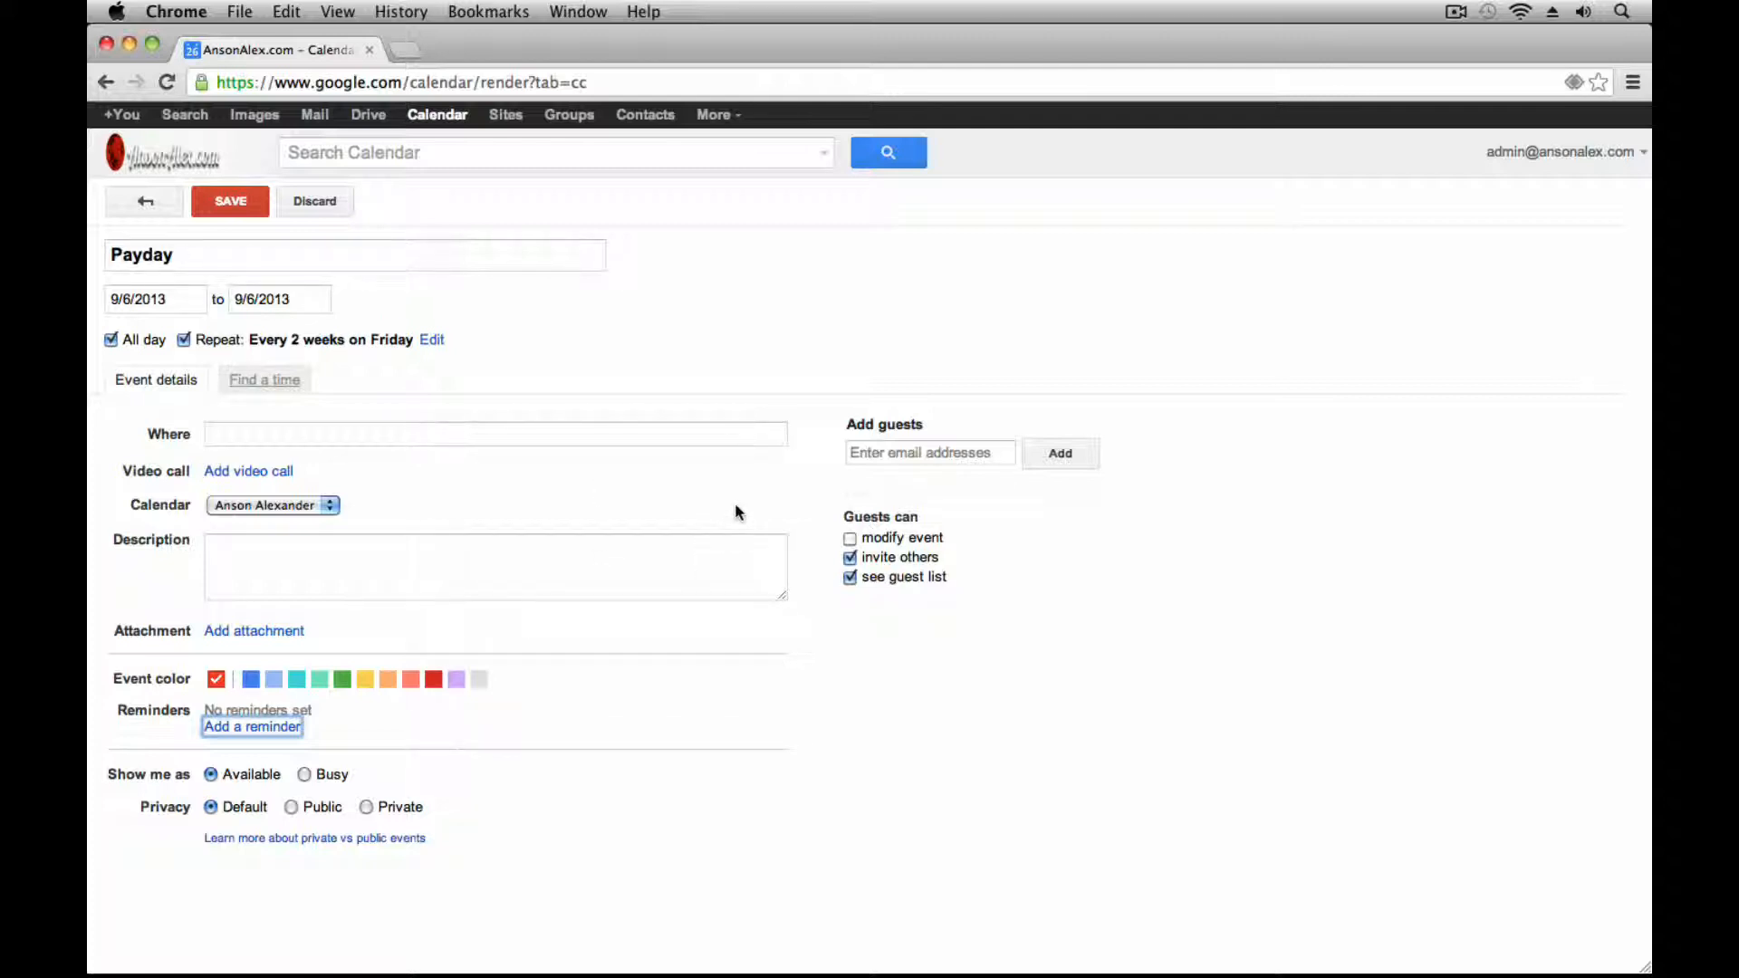
Save the biweekly Payday event so it lands on Sep 6, Sep 20 and Oct 4
click(241, 202)
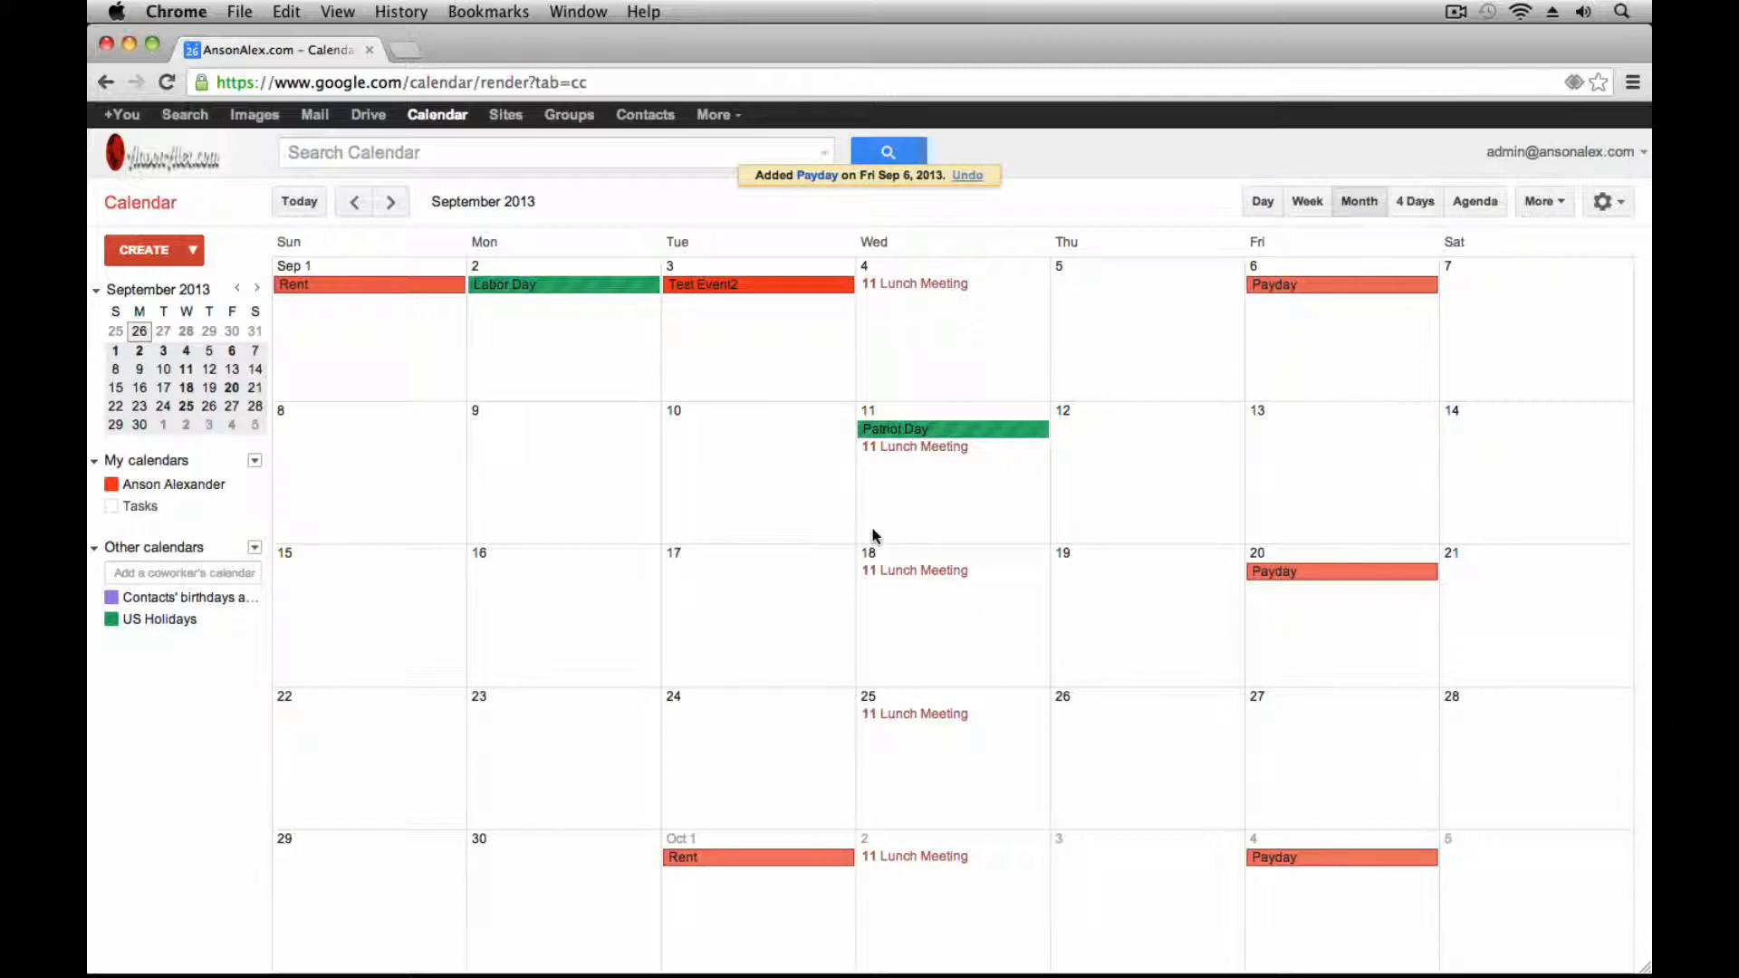
Browse ahead to December 2013 and back to November to check the Payday and Rent occurrences
click(390, 202)
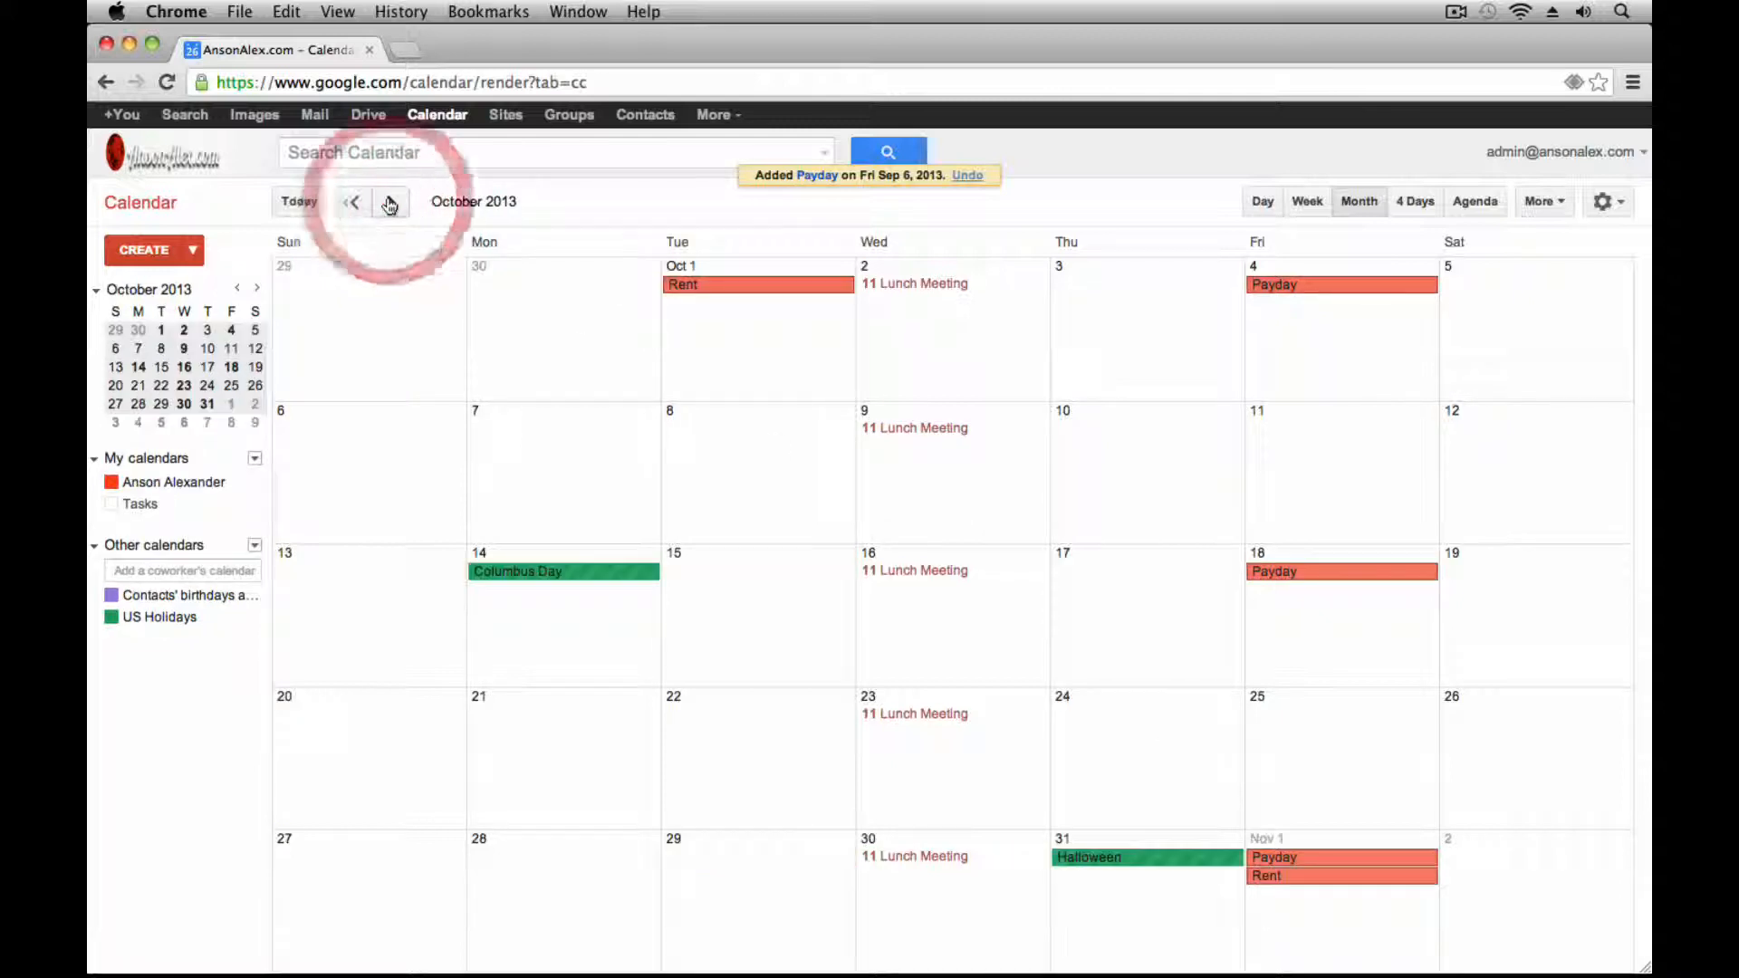
click(391, 203)
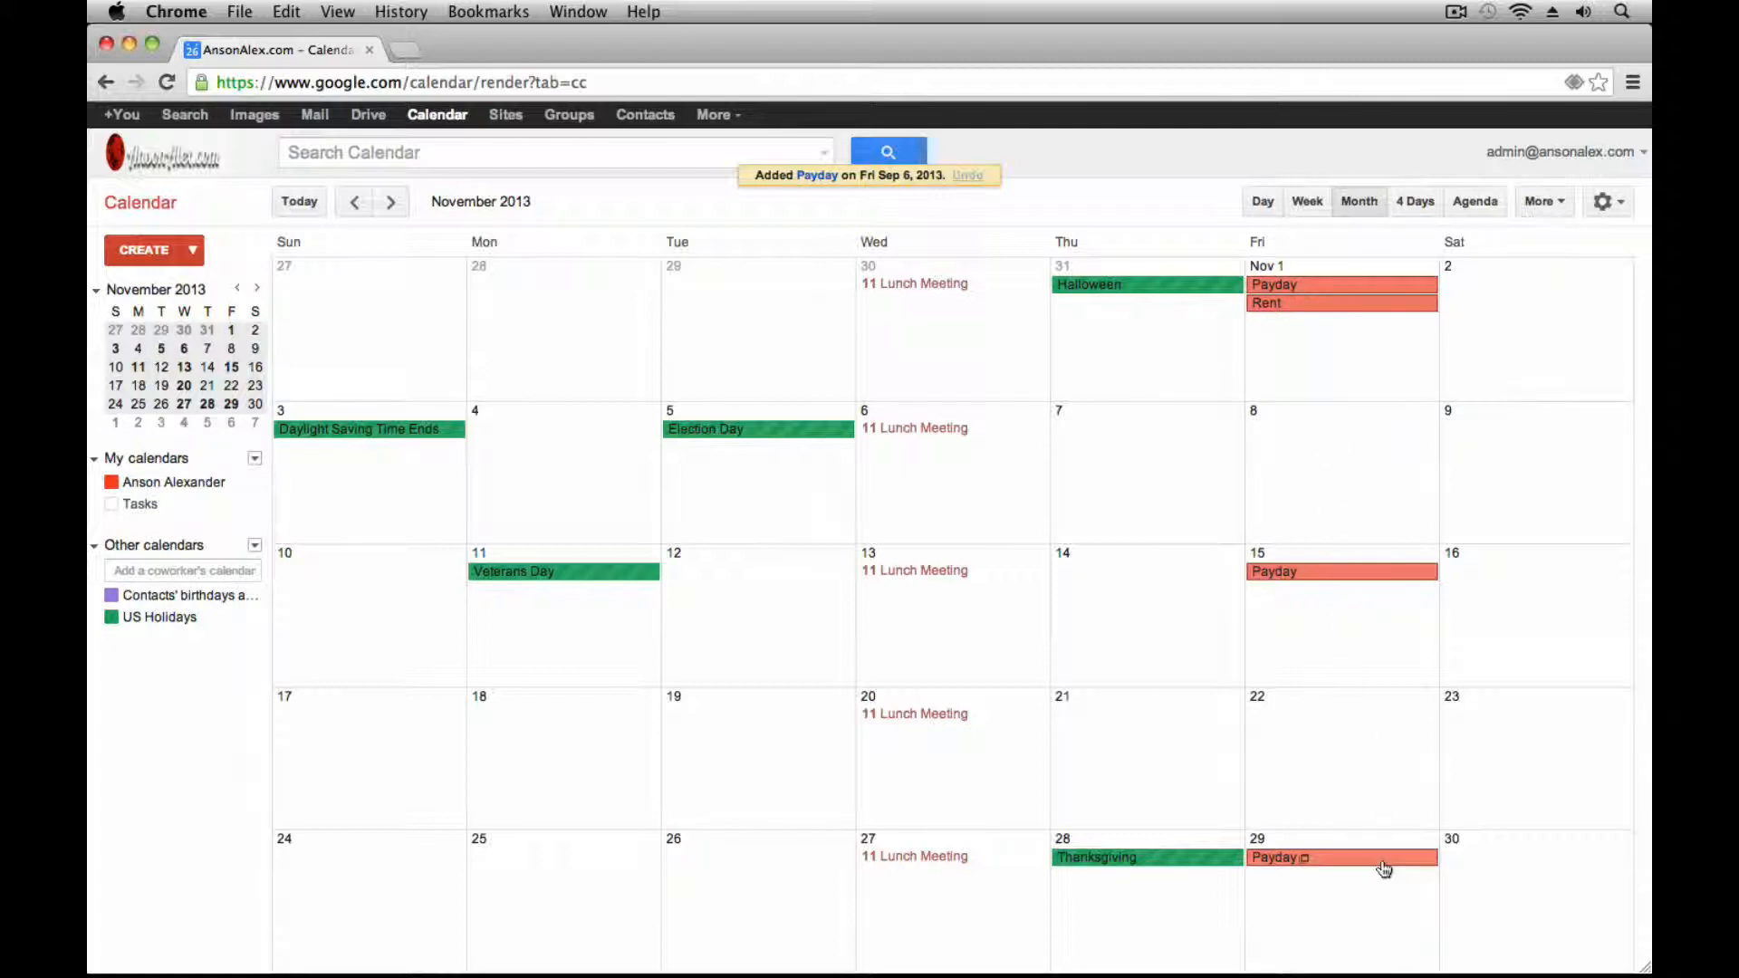
click(393, 203)
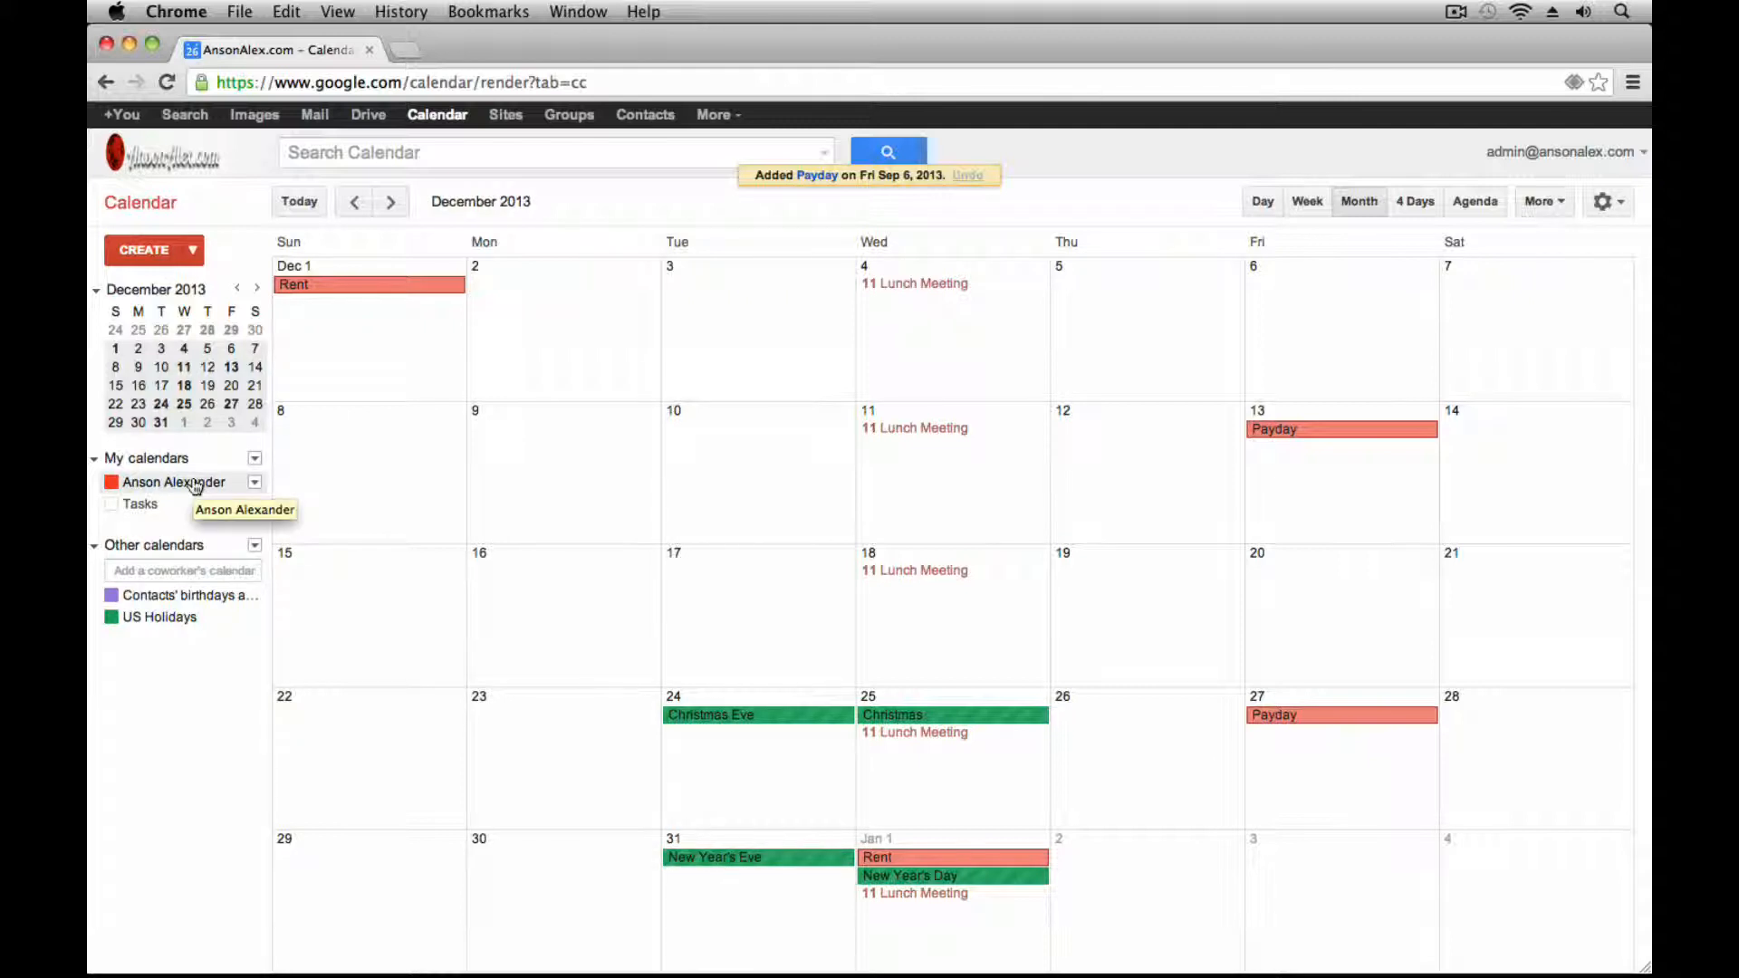
click(354, 203)
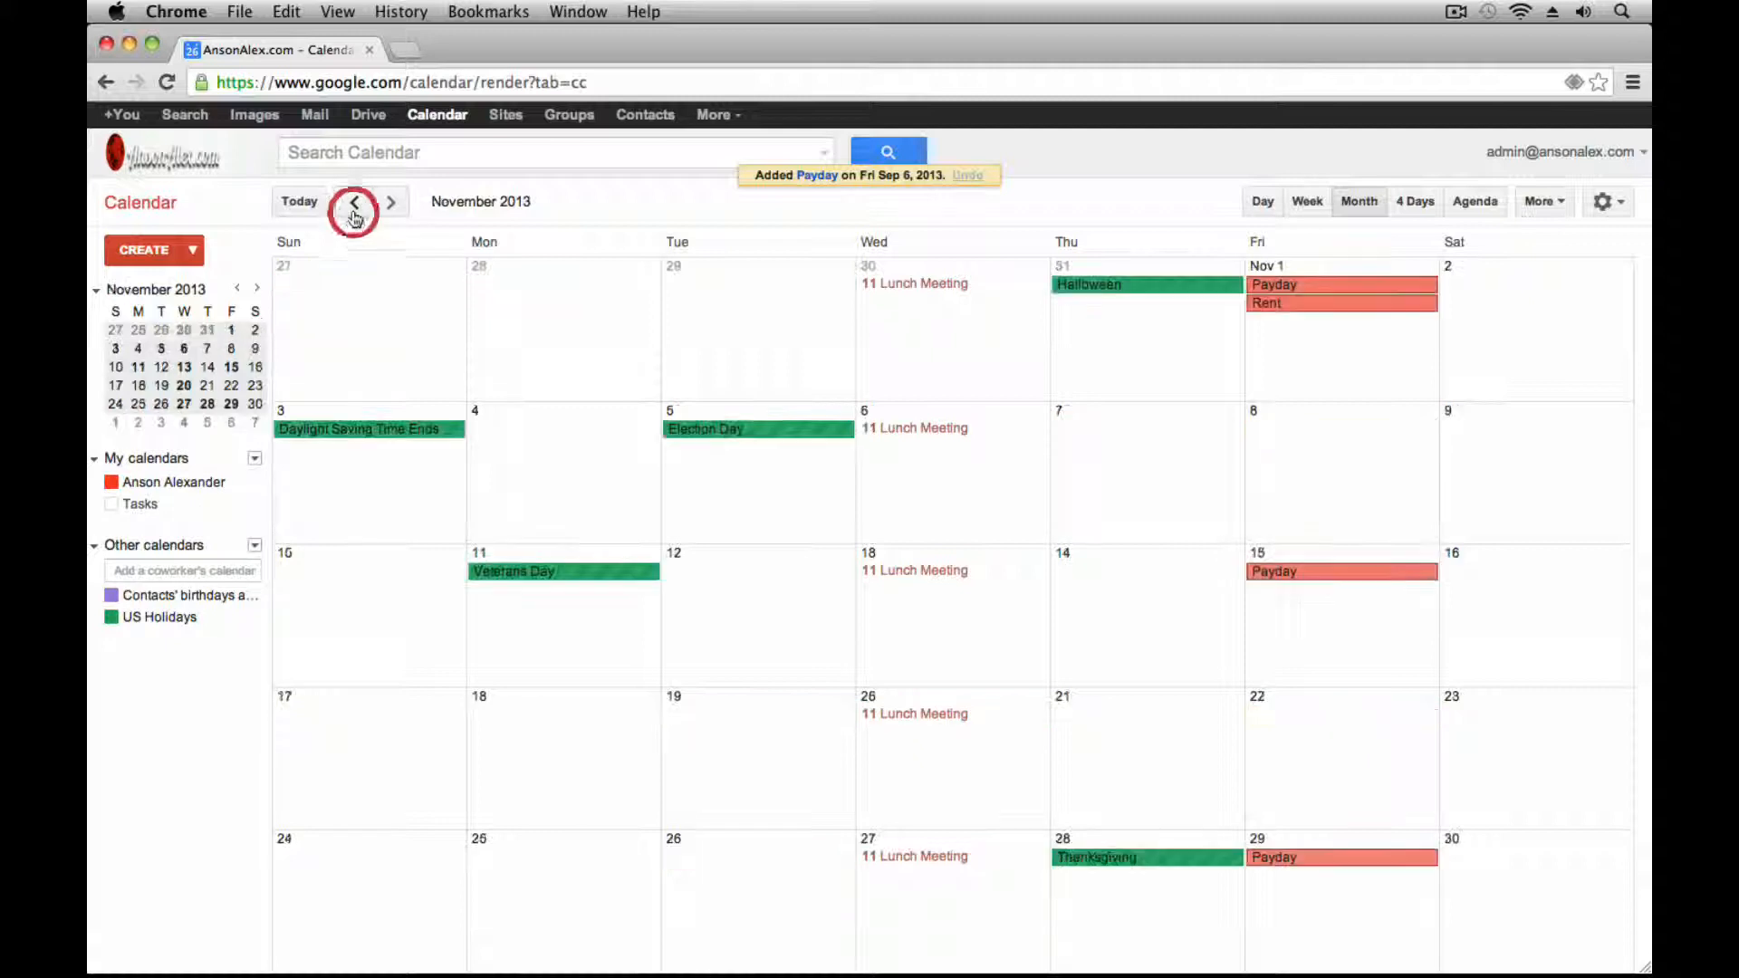